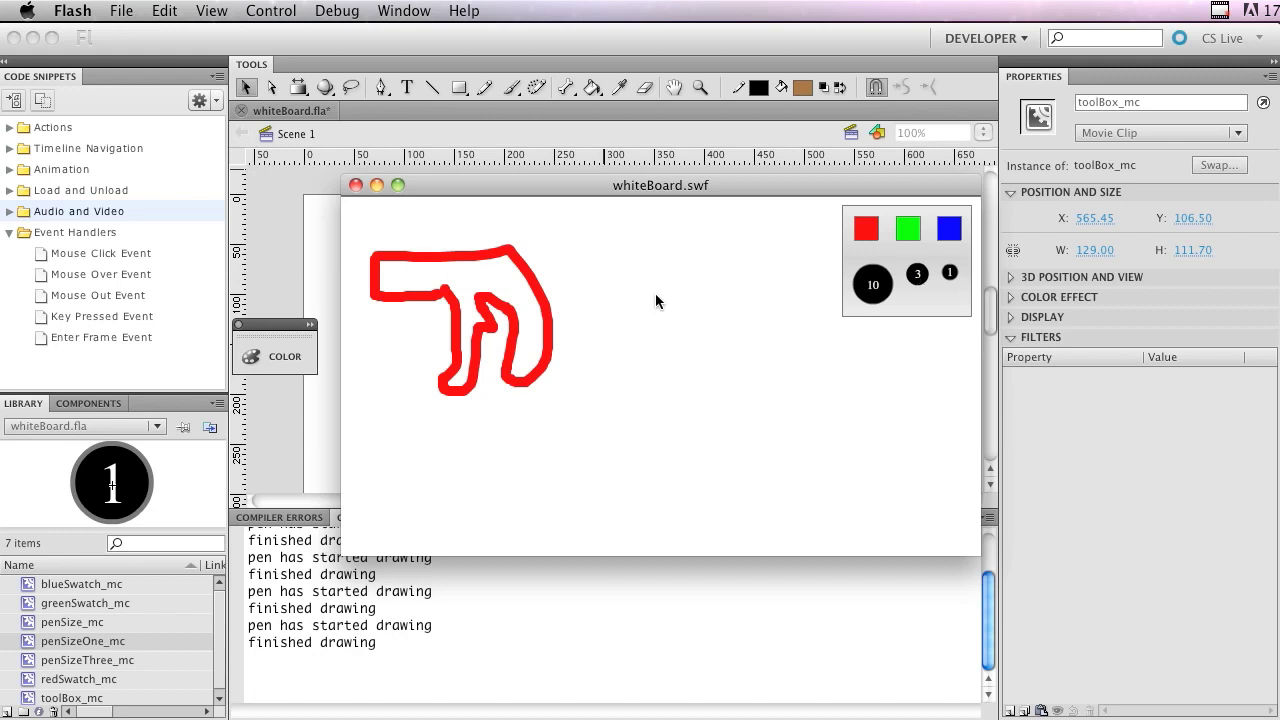
- Draw green strokes at two pen sizes in the test movie, then close whiteBoard.swf
{"action": "mouse_move", "coordinate": [648, 255]}
{"action": "left_mouse_down"}
{"action": "mouse_move", "coordinate": [647, 337]}
{"action": "mouse_move", "coordinate": [680, 341]}
{"action": "left_mouse_up"}
{"action": "left_click", "coordinate": [916, 275]}
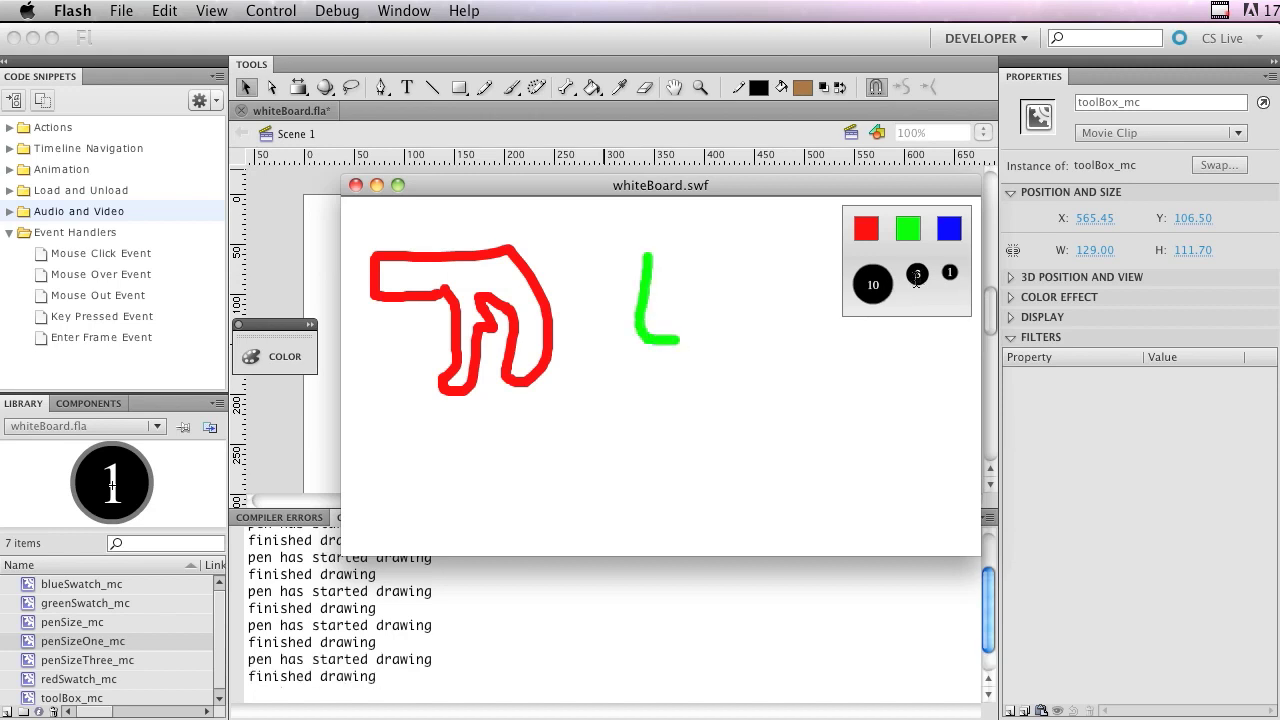
{"action": "mouse_move", "coordinate": [694, 252]}
{"action": "left_mouse_down"}
{"action": "mouse_move", "coordinate": [695, 311]}
{"action": "mouse_move", "coordinate": [725, 345]}
{"action": "left_mouse_up"}
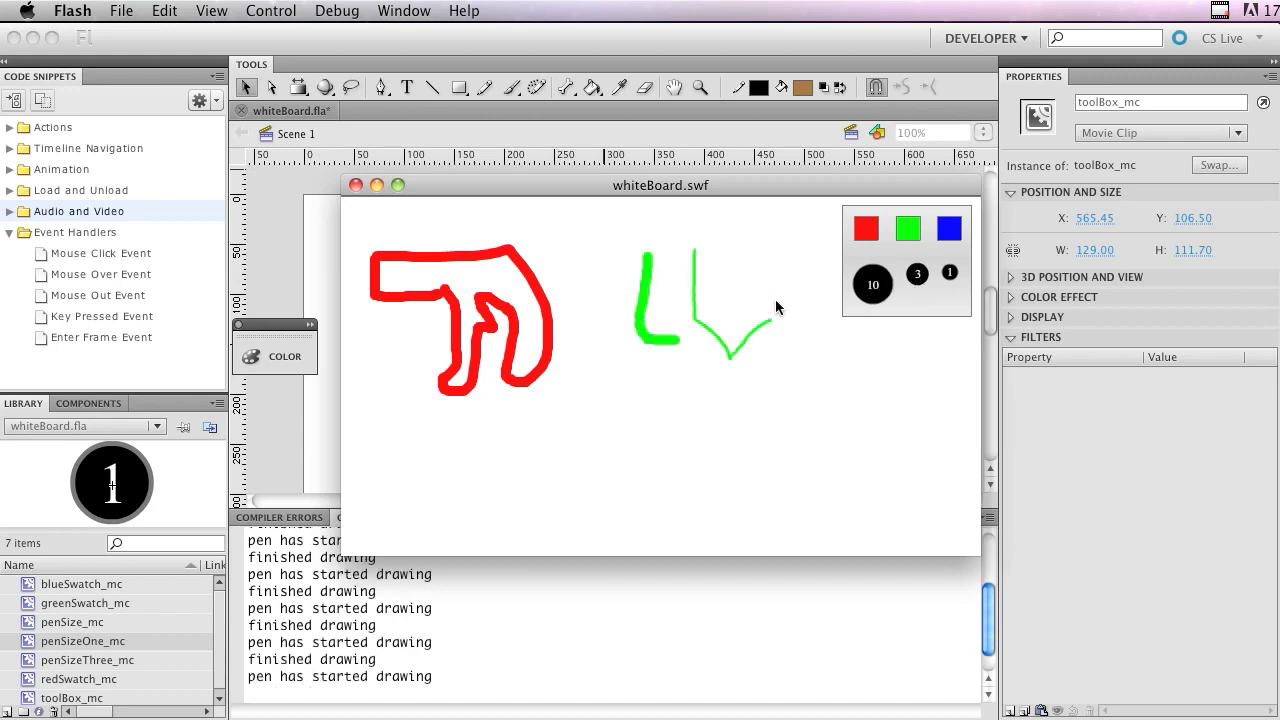
{"action": "left_click_drag", "start_coordinate": [752, 269], "coordinate": [752, 272]}
{"action": "mouse_move", "coordinate": [686, 428]}
{"action": "left_mouse_down"}
{"action": "mouse_move", "coordinate": [716, 466]}
{"action": "mouse_move", "coordinate": [691, 449]}
{"action": "mouse_move", "coordinate": [688, 465]}
{"action": "mouse_move", "coordinate": [738, 456]}
{"action": "mouse_move", "coordinate": [737, 443]}
{"action": "mouse_move", "coordinate": [760, 458]}
{"action": "mouse_move", "coordinate": [806, 446]}
{"action": "mouse_move", "coordinate": [806, 458]}
{"action": "mouse_move", "coordinate": [846, 446]}
{"action": "mouse_move", "coordinate": [836, 428]}
{"action": "left_mouse_up"}
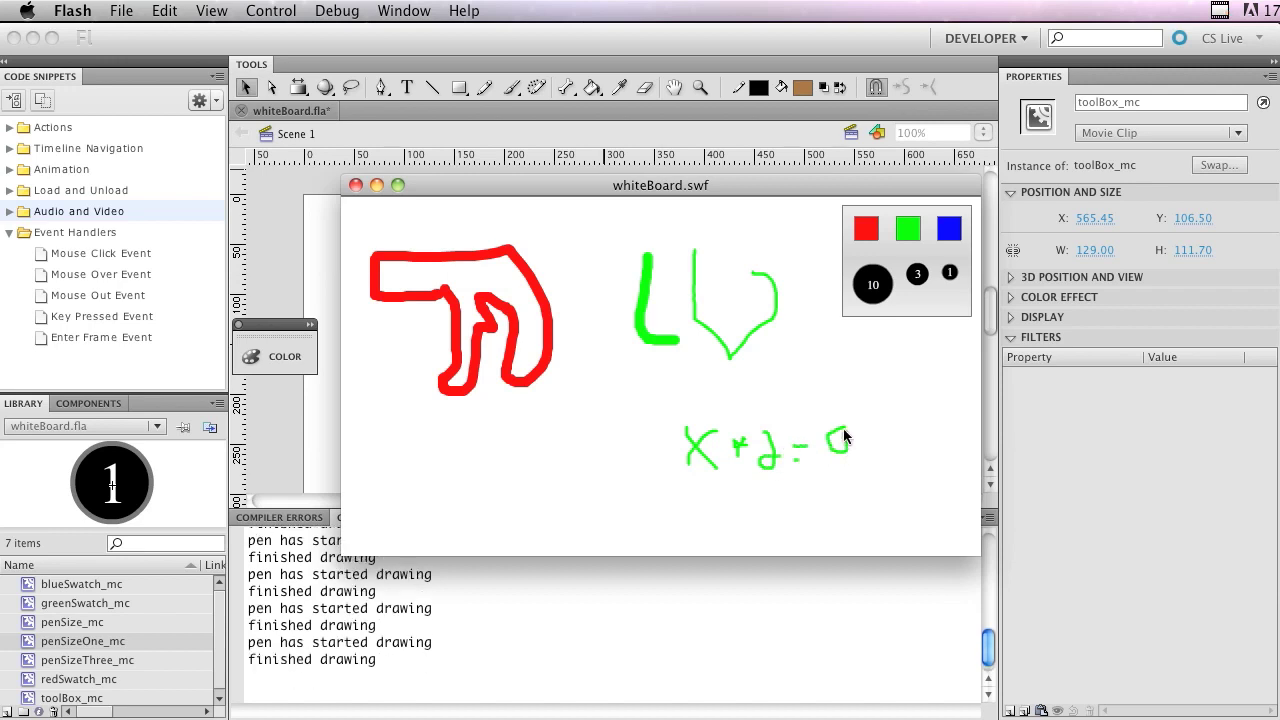
{"action": "left_click", "coordinate": [355, 186]}
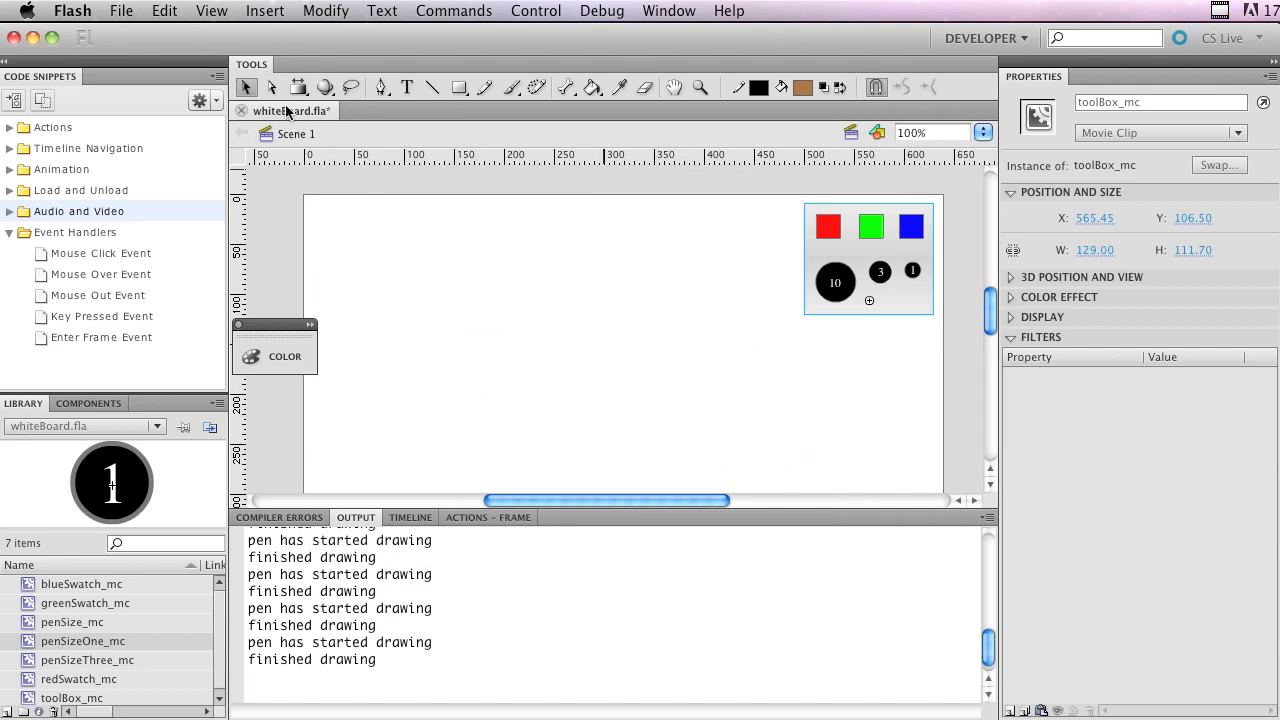
- Create a new ActionScript 3.0 document
{"action": "left_click", "coordinate": [121, 10]}
{"action": "left_click", "coordinate": [134, 46]}
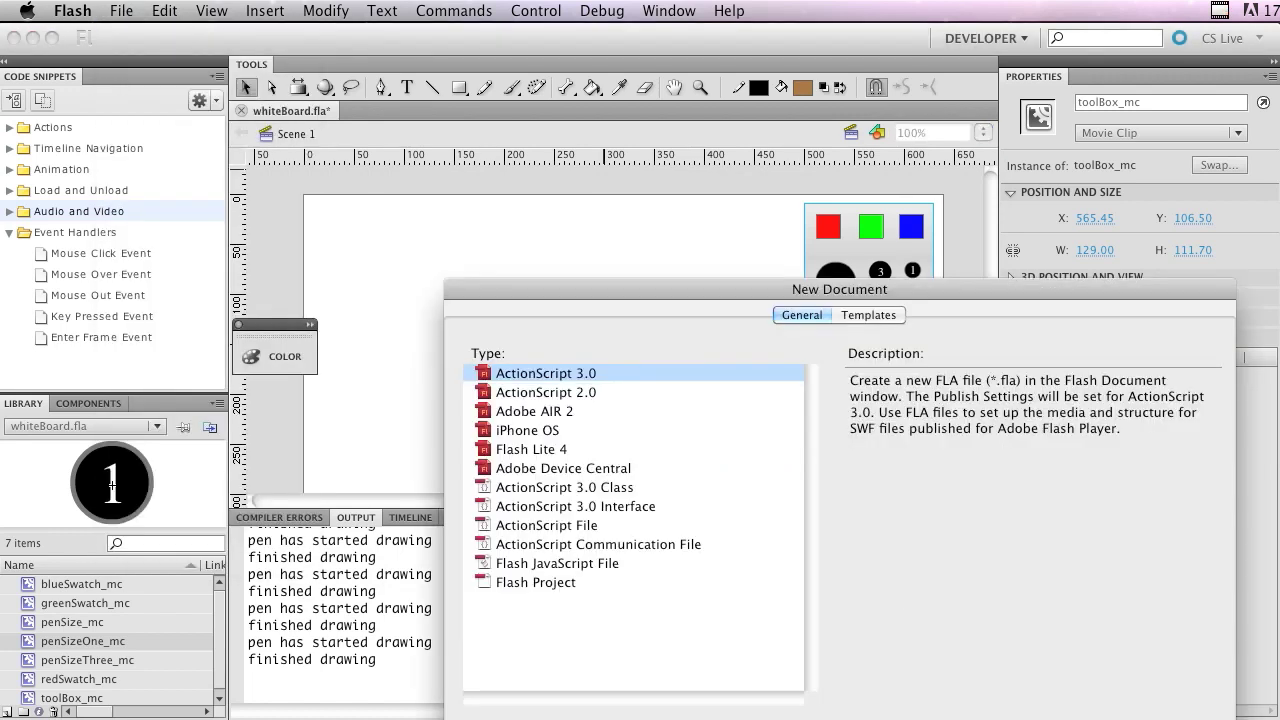
{"action": "key", "text": "Return"}
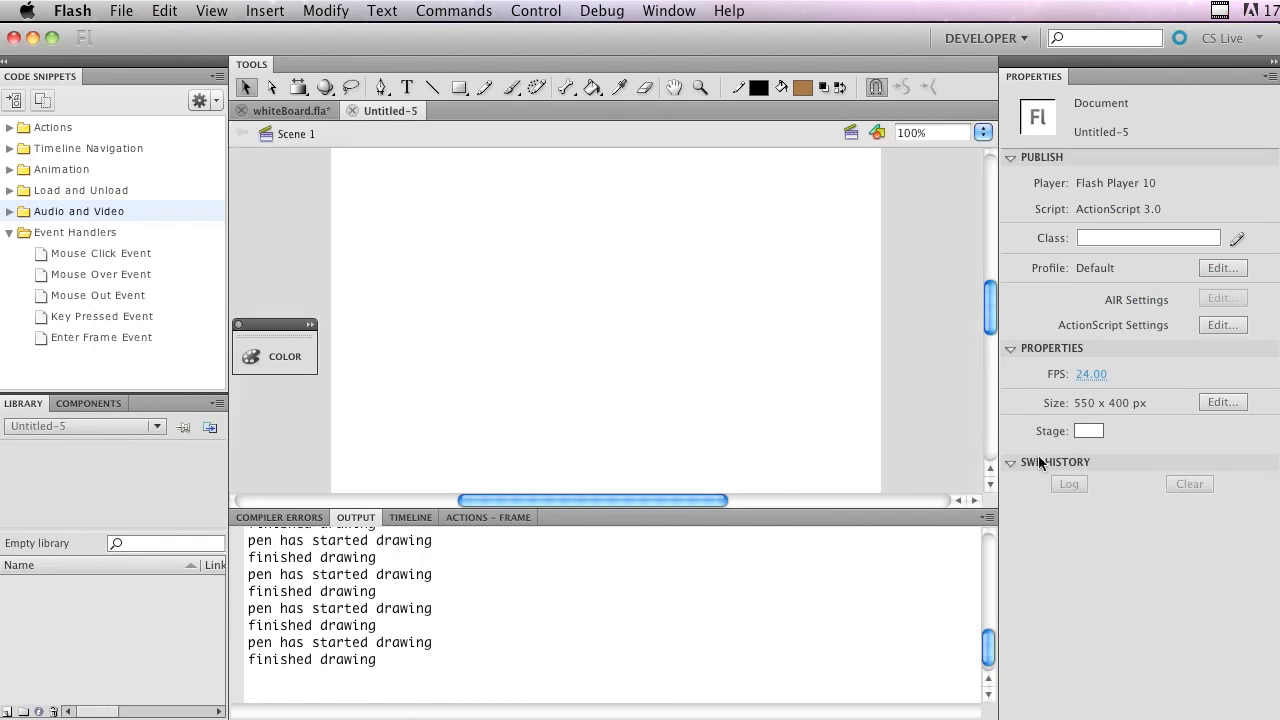
- Resize the new document's stage to 640 x 360 px
{"action": "left_click", "coordinate": [1217, 401]}
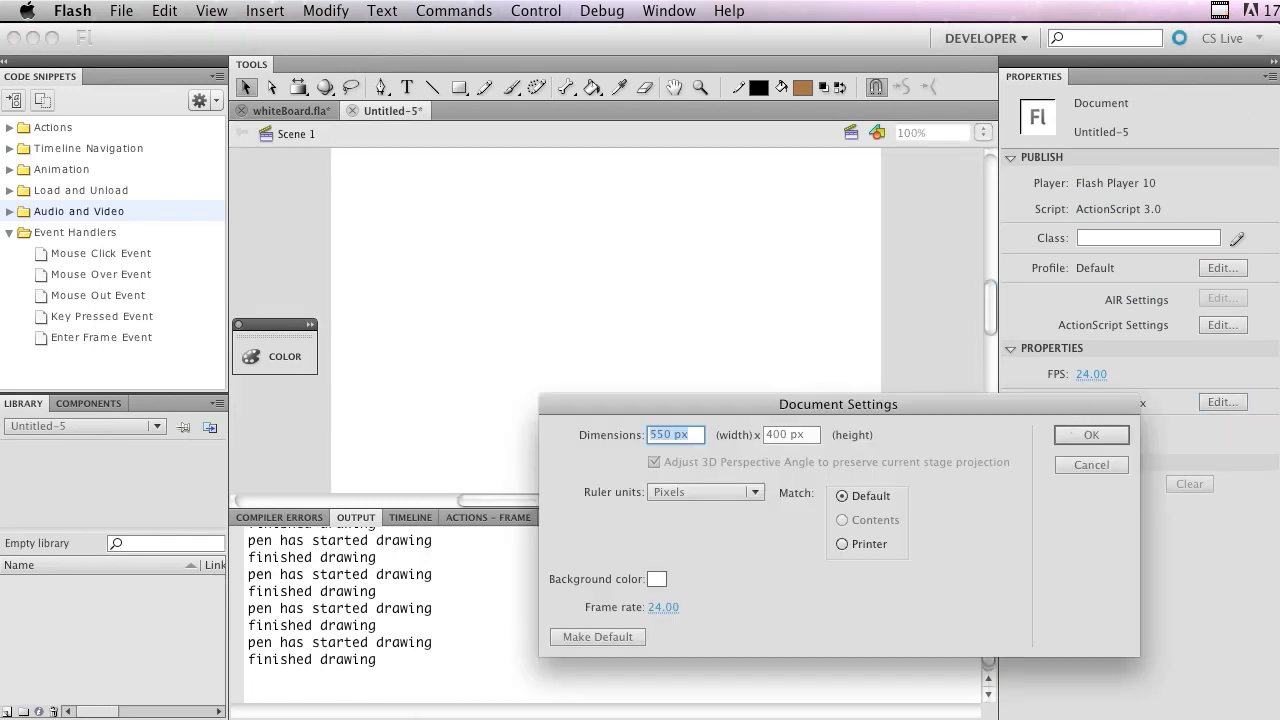
{"action": "type", "text": "6"}
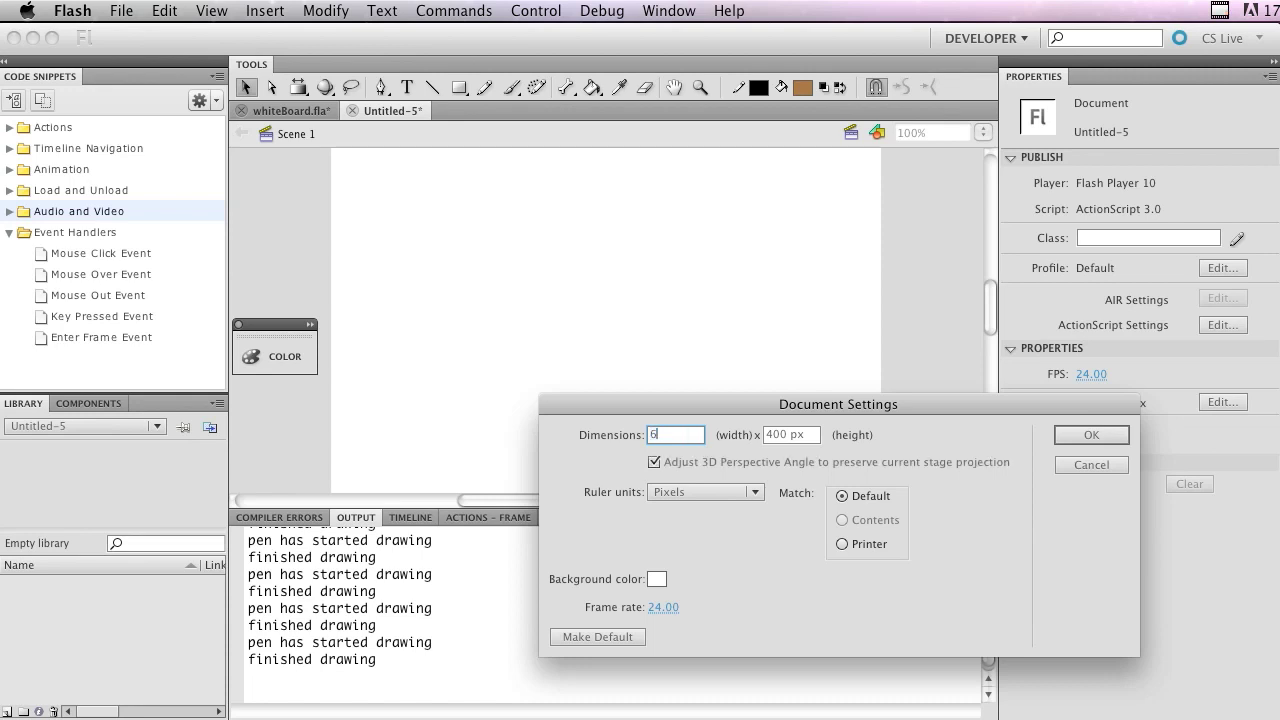
{"action": "type", "text": "40"}
{"action": "key", "text": "Tab"}
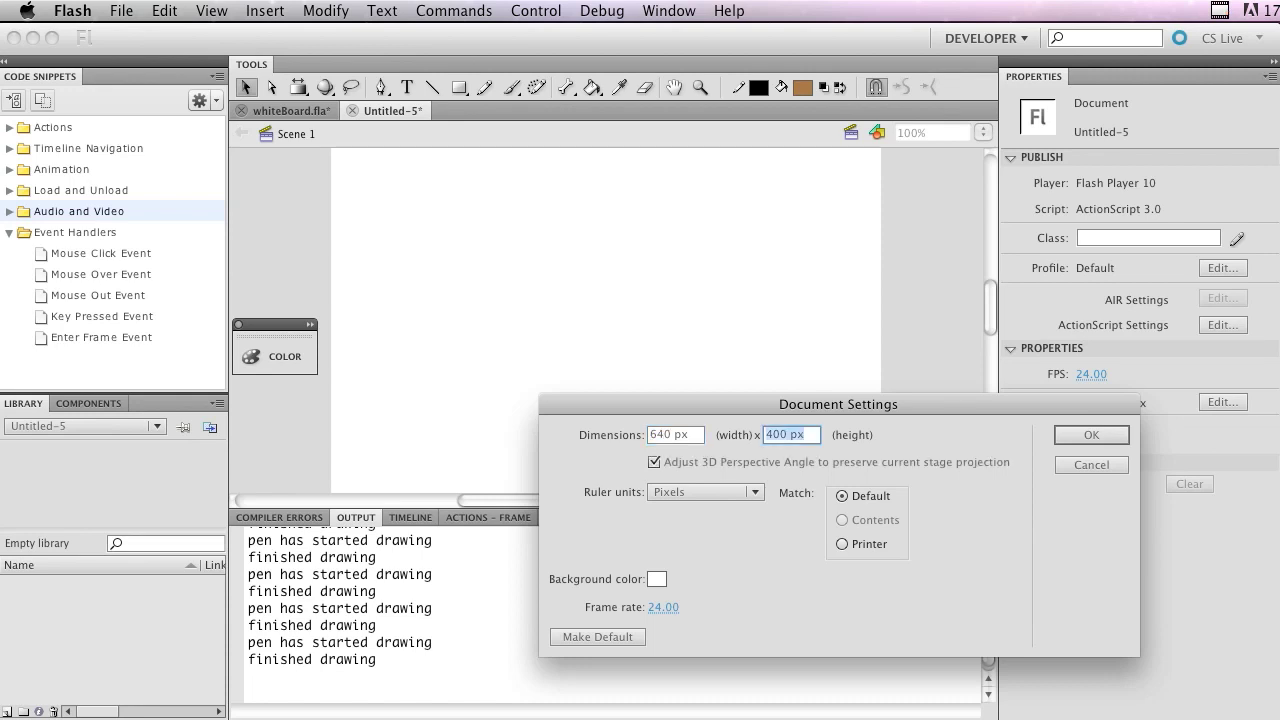
{"action": "type", "text": "360"}
{"action": "left_click", "coordinate": [1110, 436]}
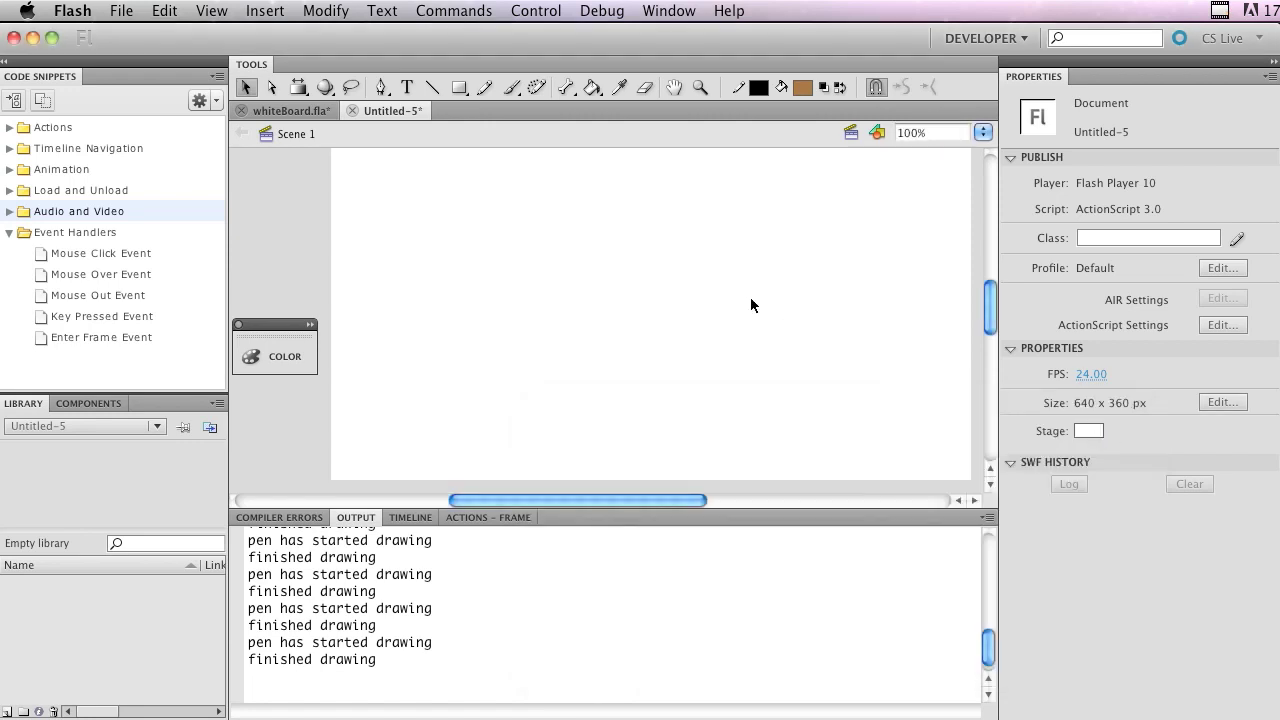
- Fit the stage in view and draw a black-white linear gradient square at its top-right
{"action": "left_click", "coordinate": [985, 134]}
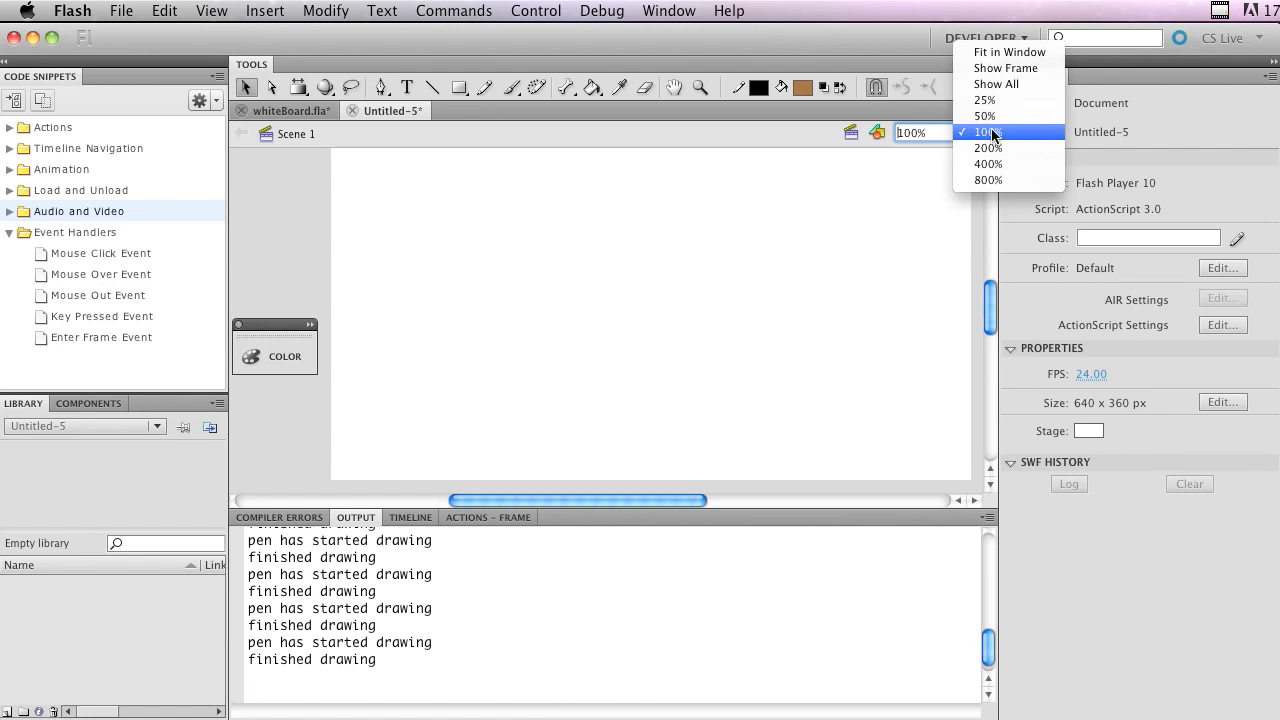
{"action": "left_click", "coordinate": [1027, 58]}
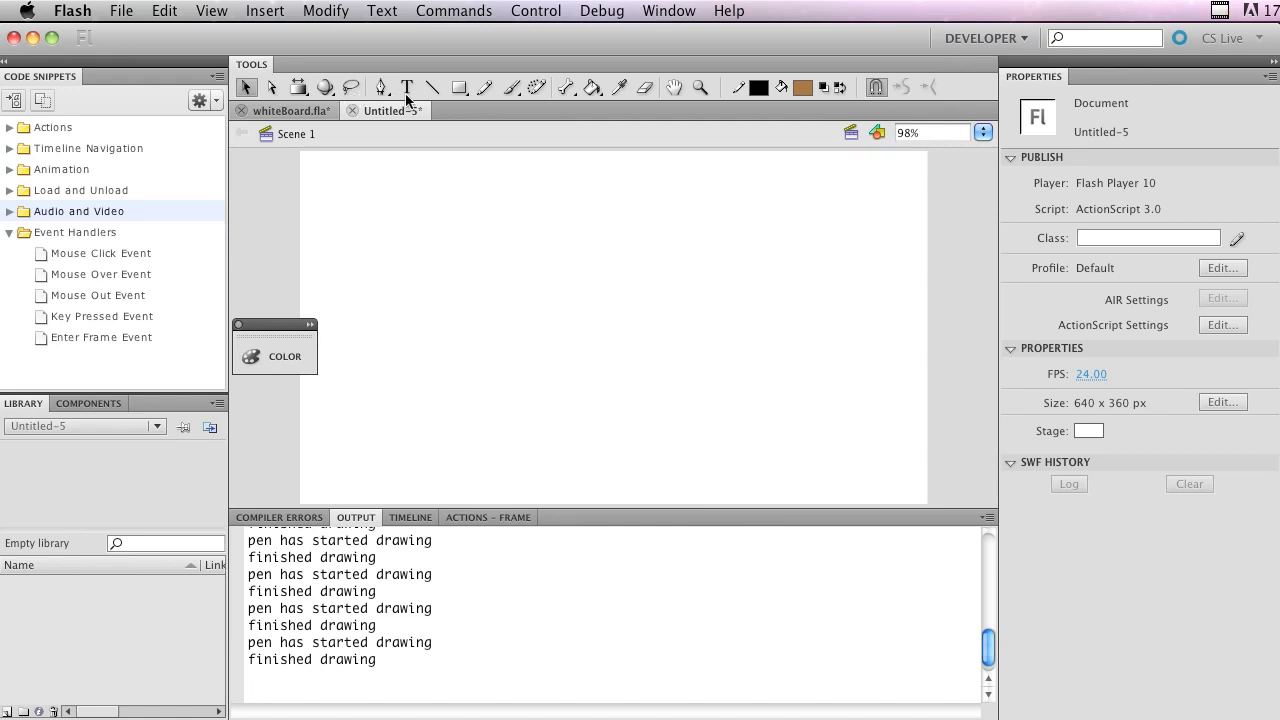
{"action": "left_click", "coordinate": [983, 132]}
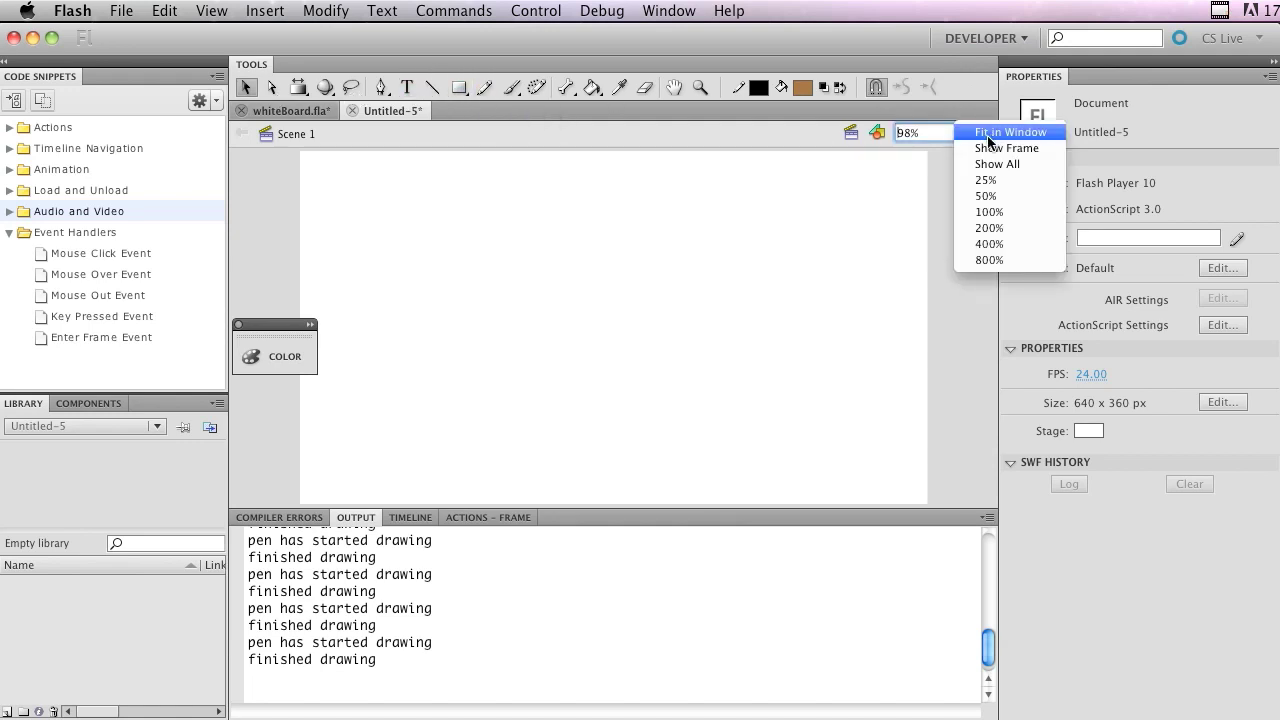
{"action": "left_click", "coordinate": [987, 135]}
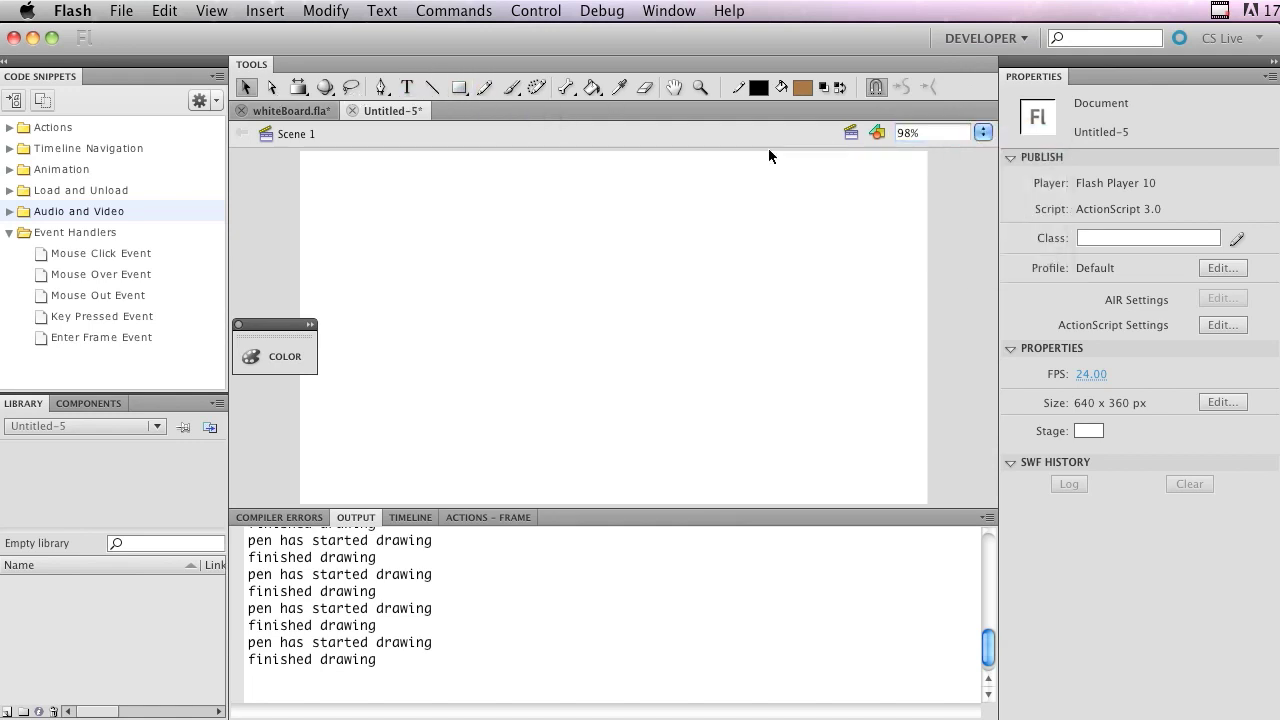
{"action": "left_click", "coordinate": [456, 90]}
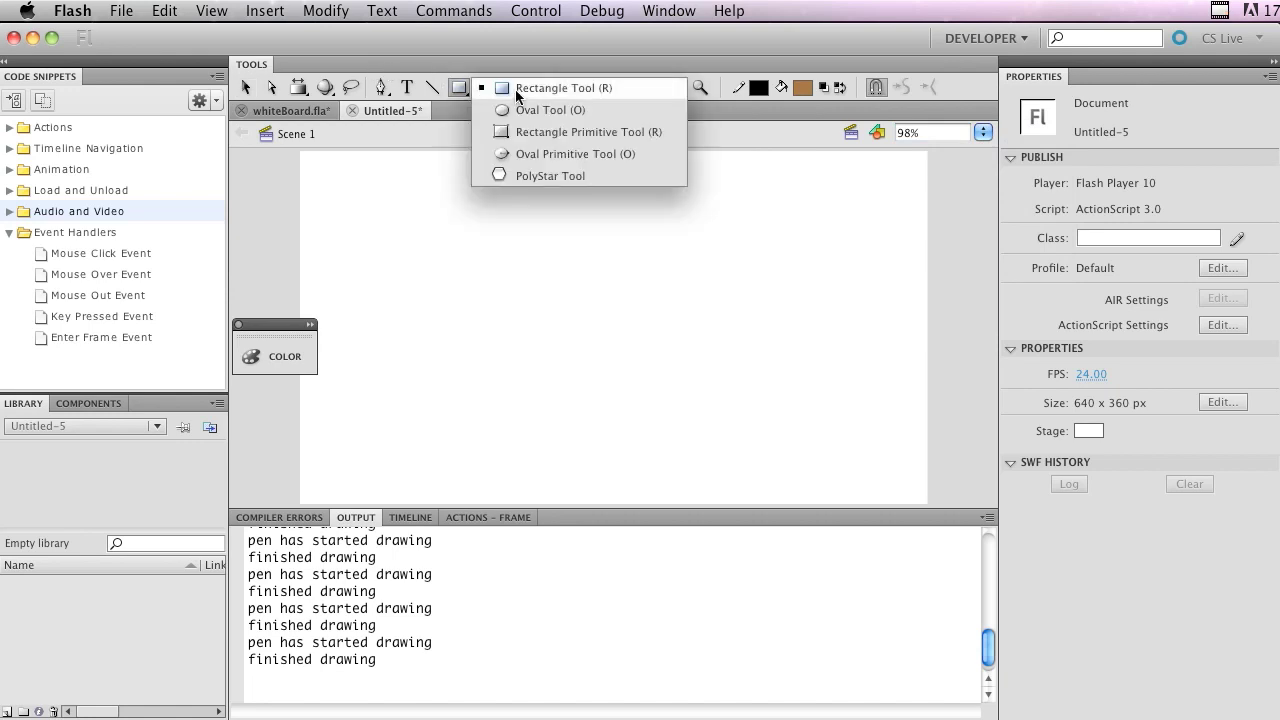
{"action": "left_click", "coordinate": [540, 88]}
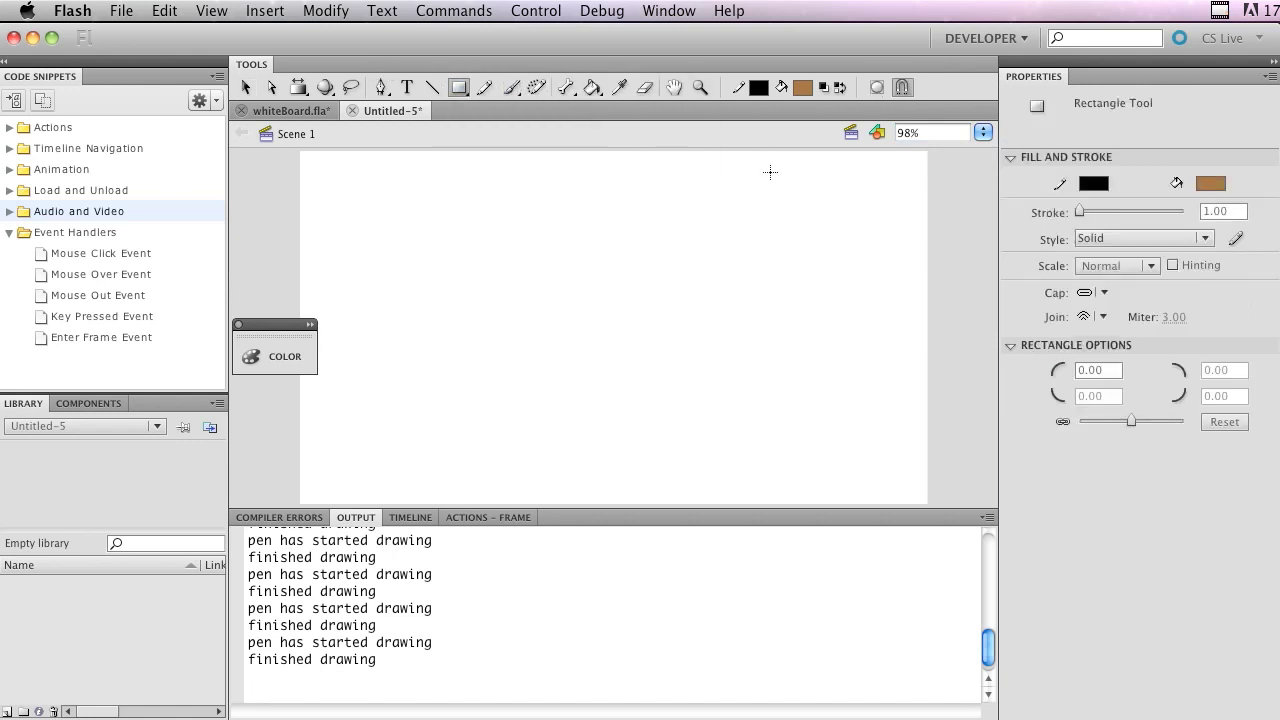
{"action": "left_click", "coordinate": [802, 87]}
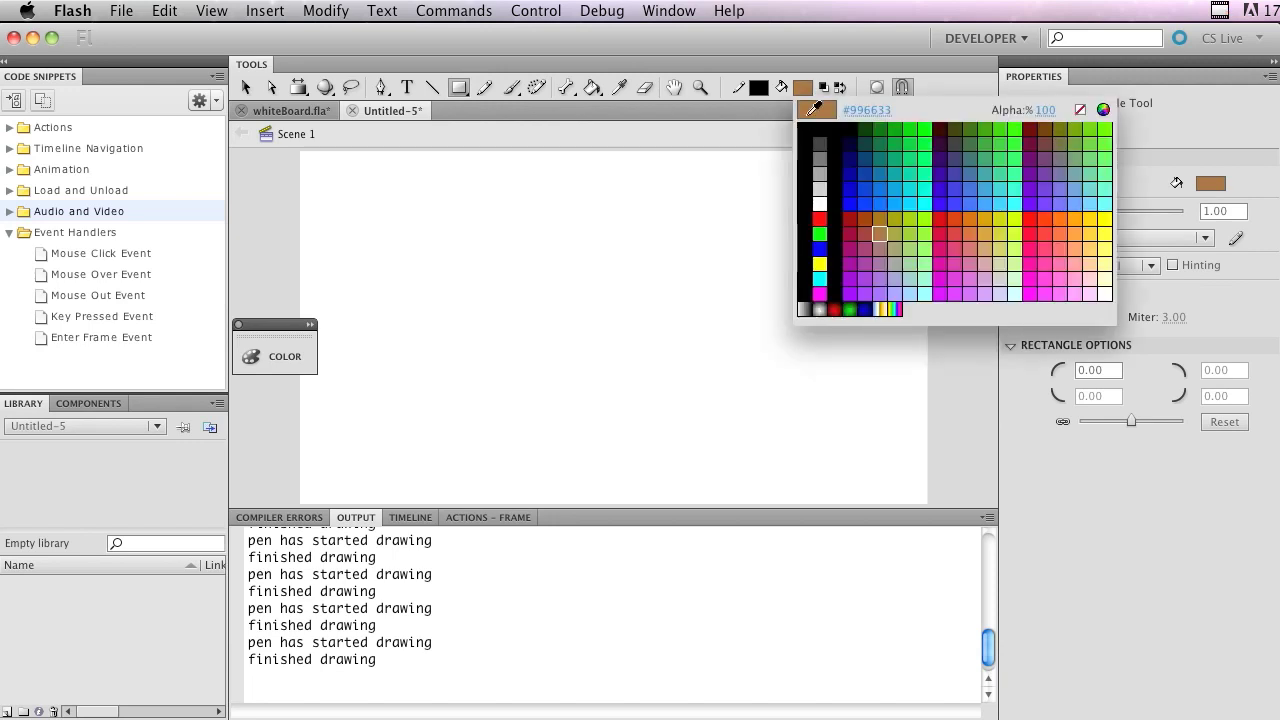
{"action": "left_click", "coordinate": [808, 307]}
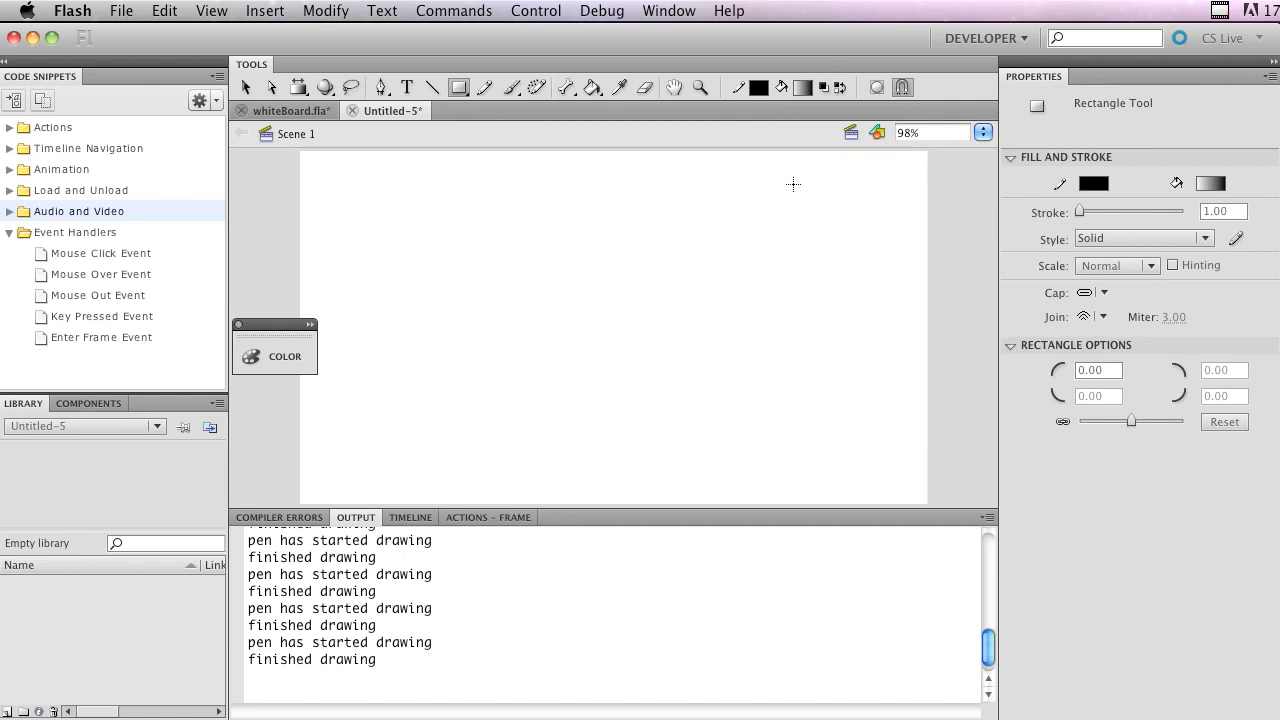
{"action": "mouse_move", "coordinate": [783, 168]}
{"action": "left_mouse_down"}
{"action": "mouse_move", "coordinate": [826, 246]}
{"action": "mouse_move", "coordinate": [926, 287]}
{"action": "mouse_move", "coordinate": [904, 290]}
{"action": "mouse_move", "coordinate": [912, 300]}
{"action": "left_mouse_up"}
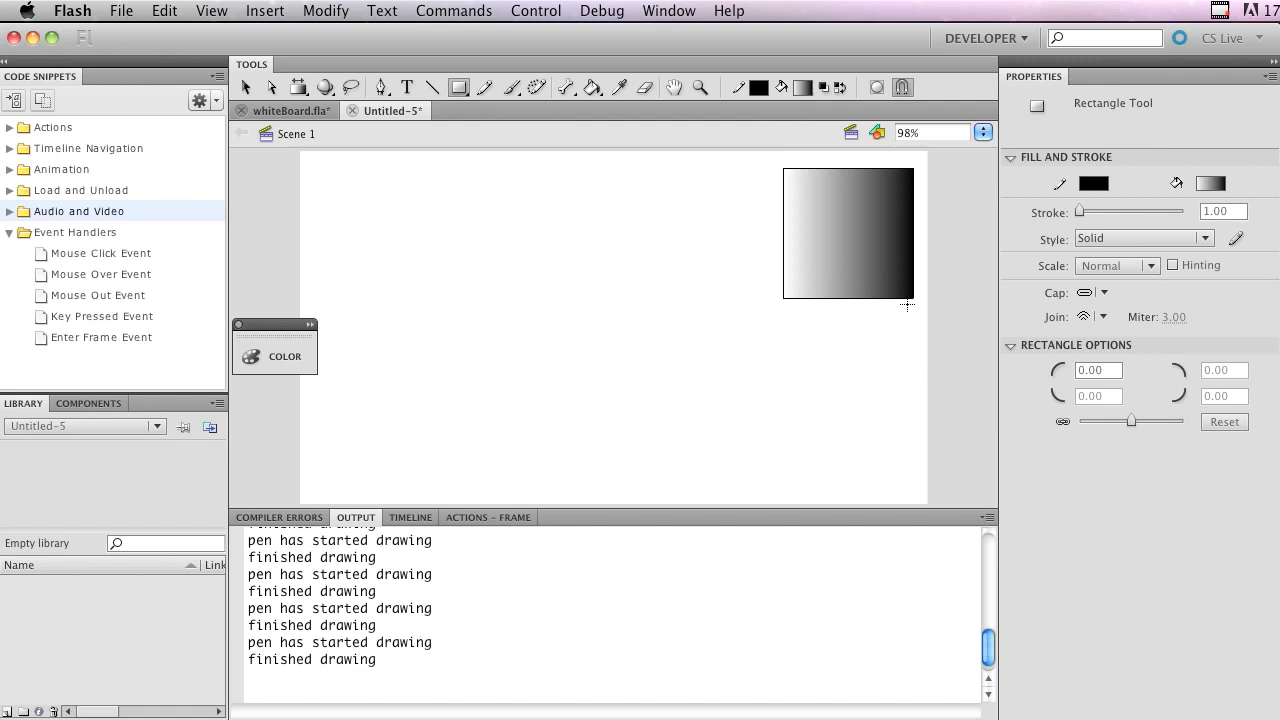
- In the Color panel, rearrange the square's gradient stops and set the middle stop to #CCCCCC
{"action": "key", "text": "v"}
{"action": "left_click", "coordinate": [872, 264]}
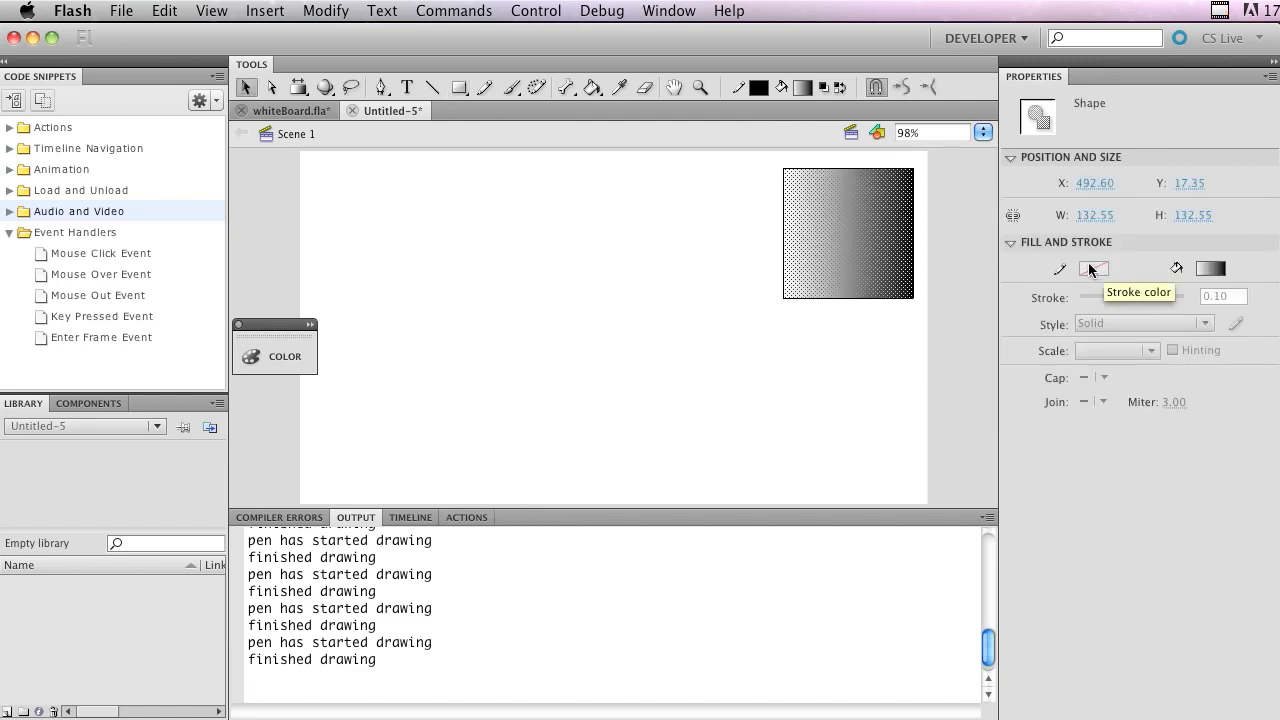
{"action": "left_click", "coordinate": [265, 357]}
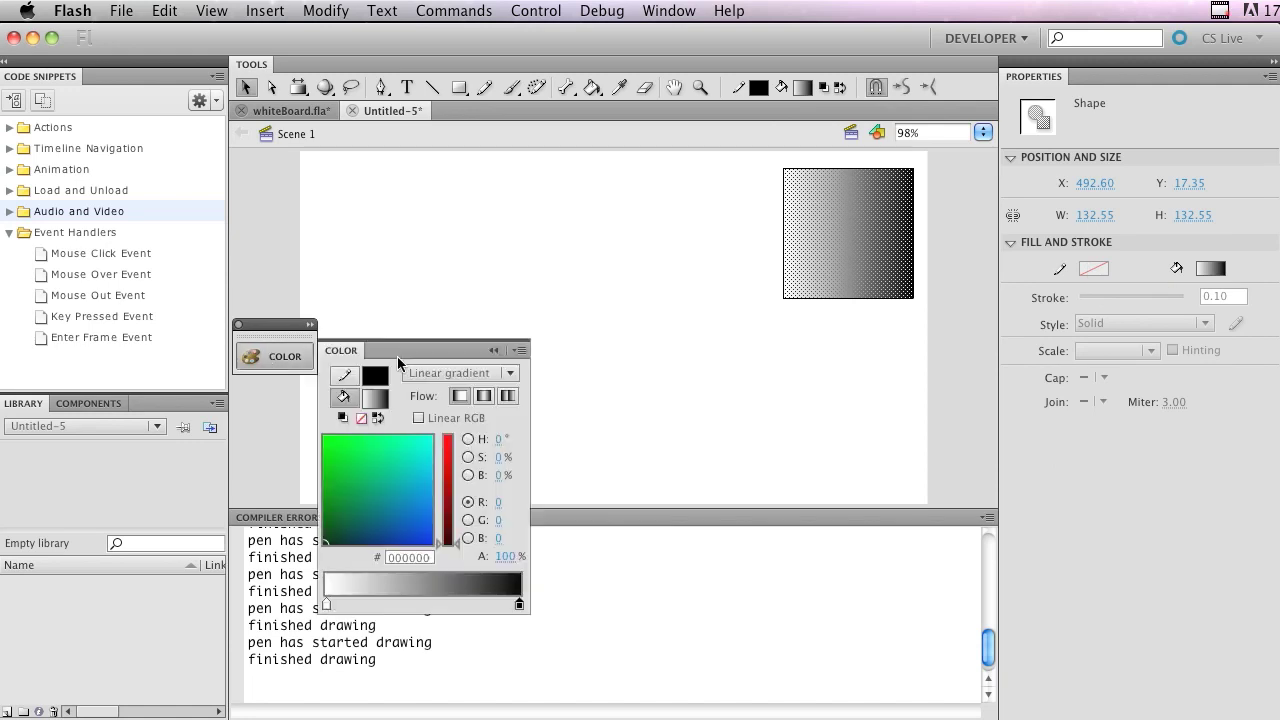
{"action": "left_click", "coordinate": [326, 604]}
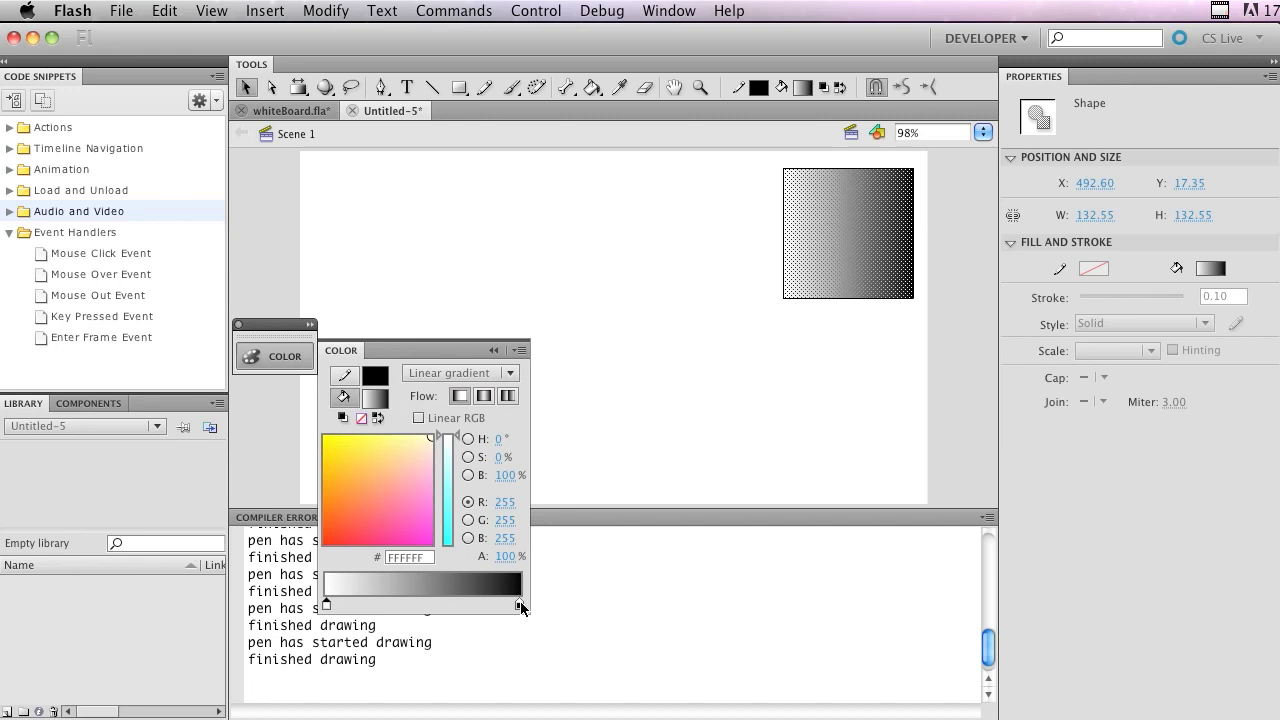
{"action": "mouse_move", "coordinate": [520, 604]}
{"action": "left_mouse_down"}
{"action": "mouse_move", "coordinate": [419, 607]}
{"action": "mouse_move", "coordinate": [520, 628]}
{"action": "mouse_move", "coordinate": [525, 602]}
{"action": "left_mouse_up"}
{"action": "left_click", "coordinate": [330, 604]}
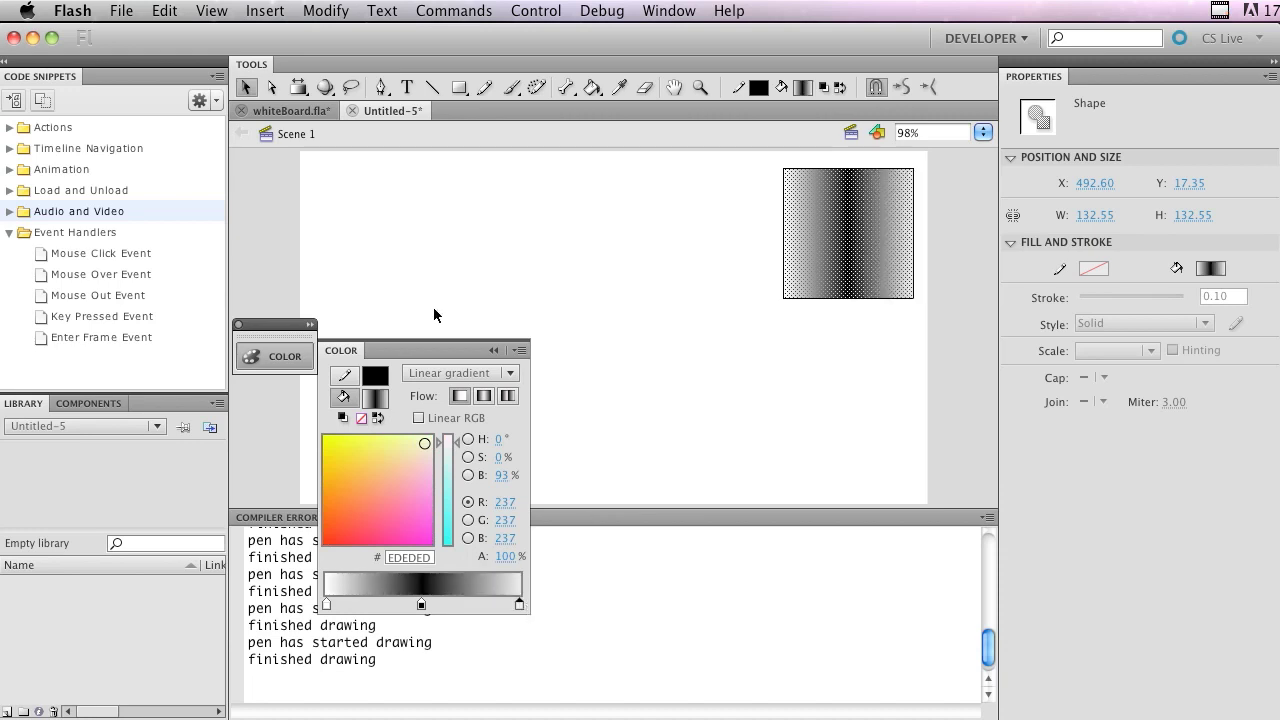
{"action": "left_click", "coordinate": [421, 605]}
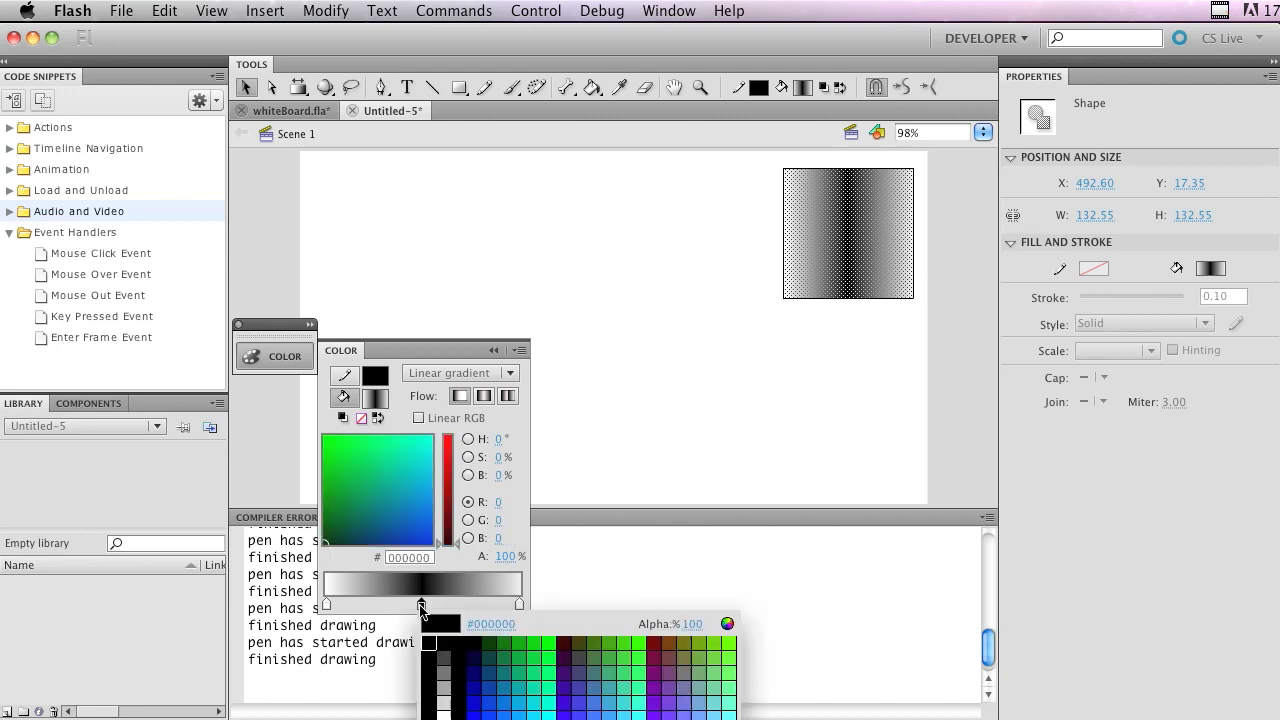
{"action": "left_click", "coordinate": [446, 701]}
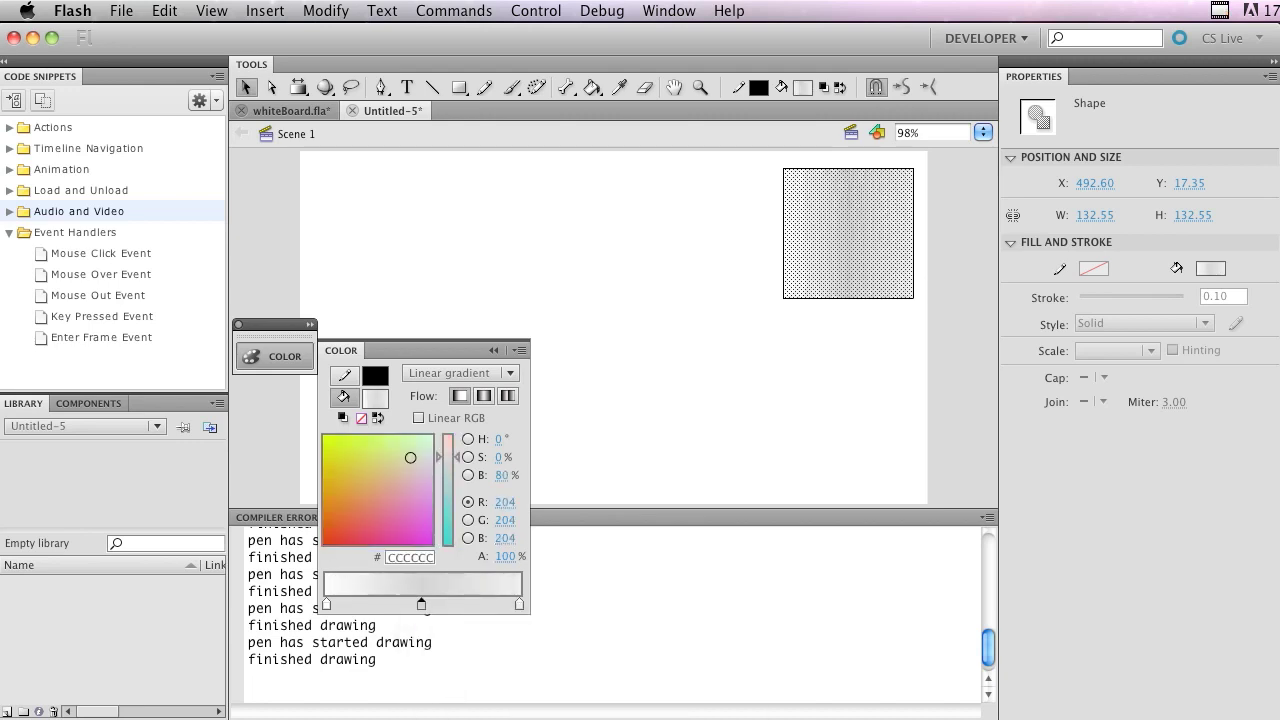
{"action": "left_click", "coordinate": [638, 428]}
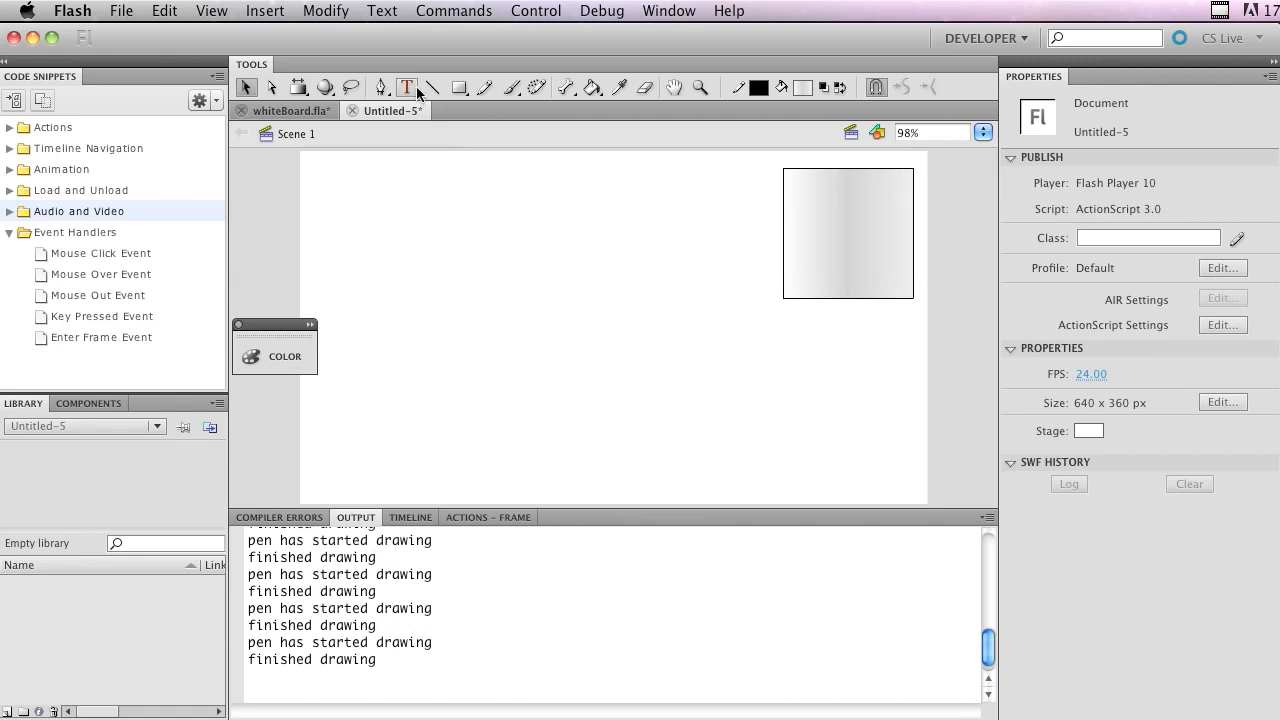
- Rotate the square's grey gradient with the Gradient Transform tool so it runs vertically
{"action": "left_click", "coordinate": [815, 210]}
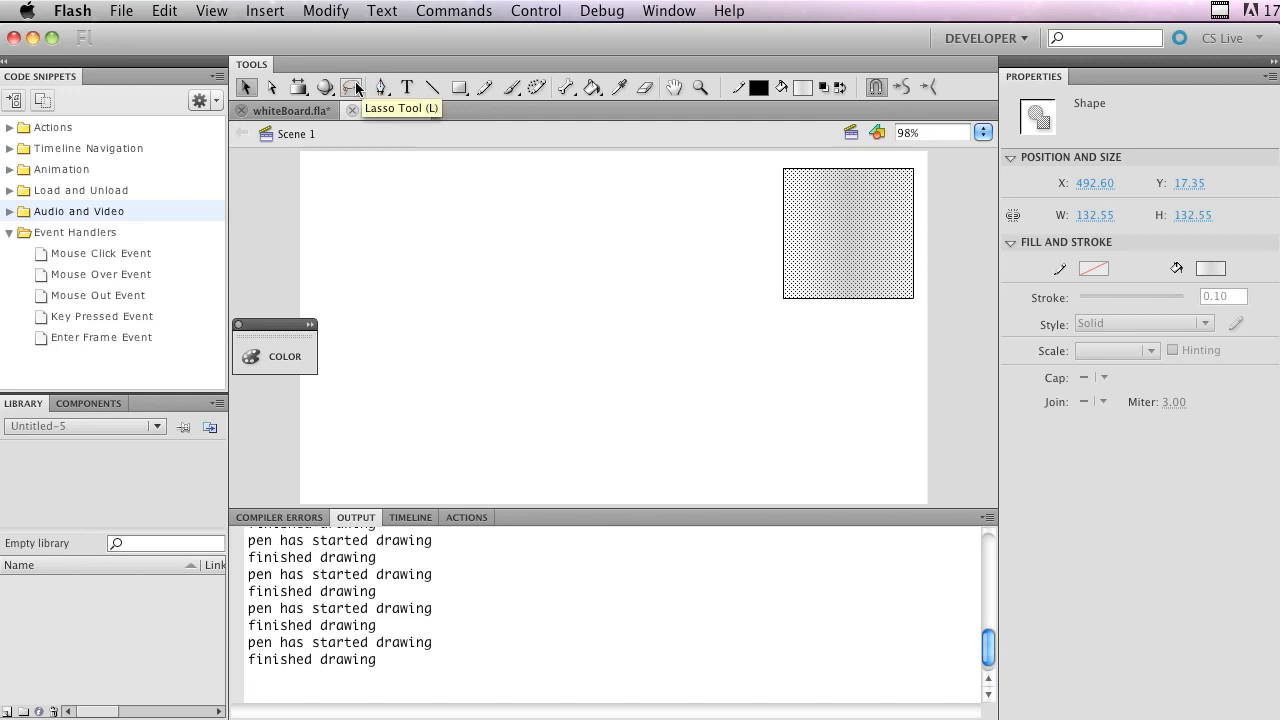
{"action": "left_click", "coordinate": [302, 88]}
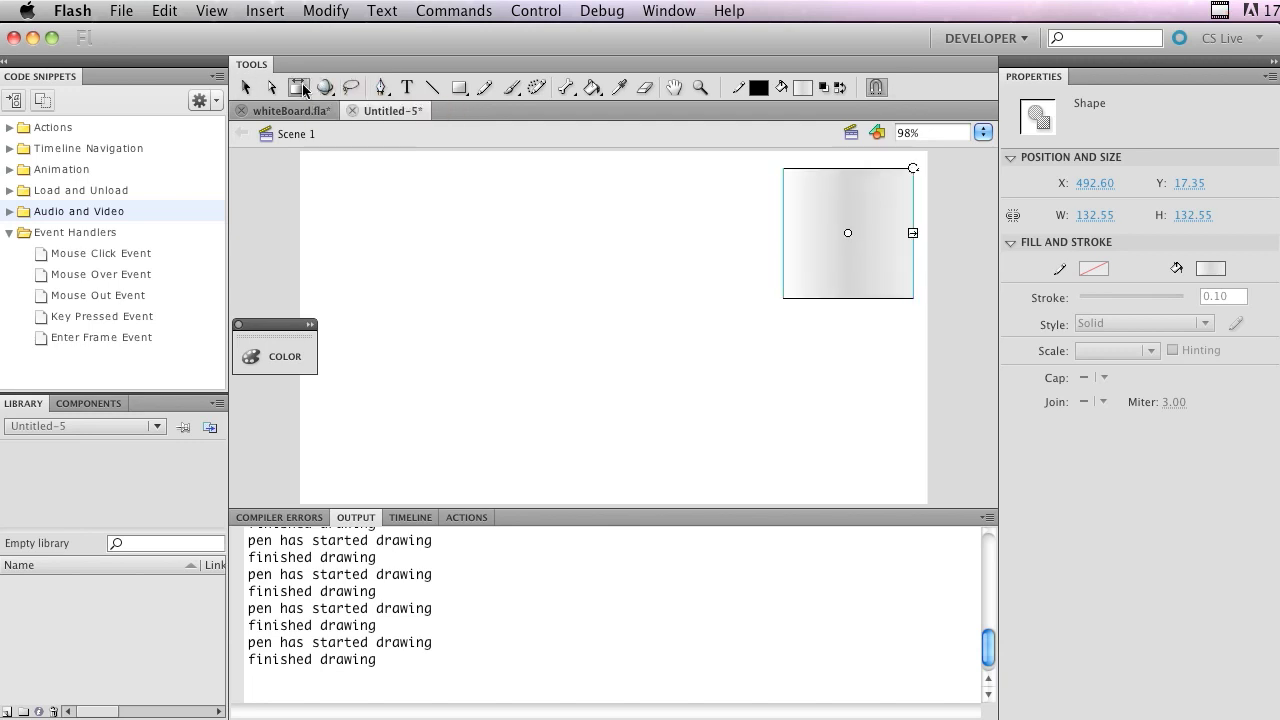
{"action": "left_click_drag", "start_coordinate": [303, 90], "coordinate": [395, 112]}
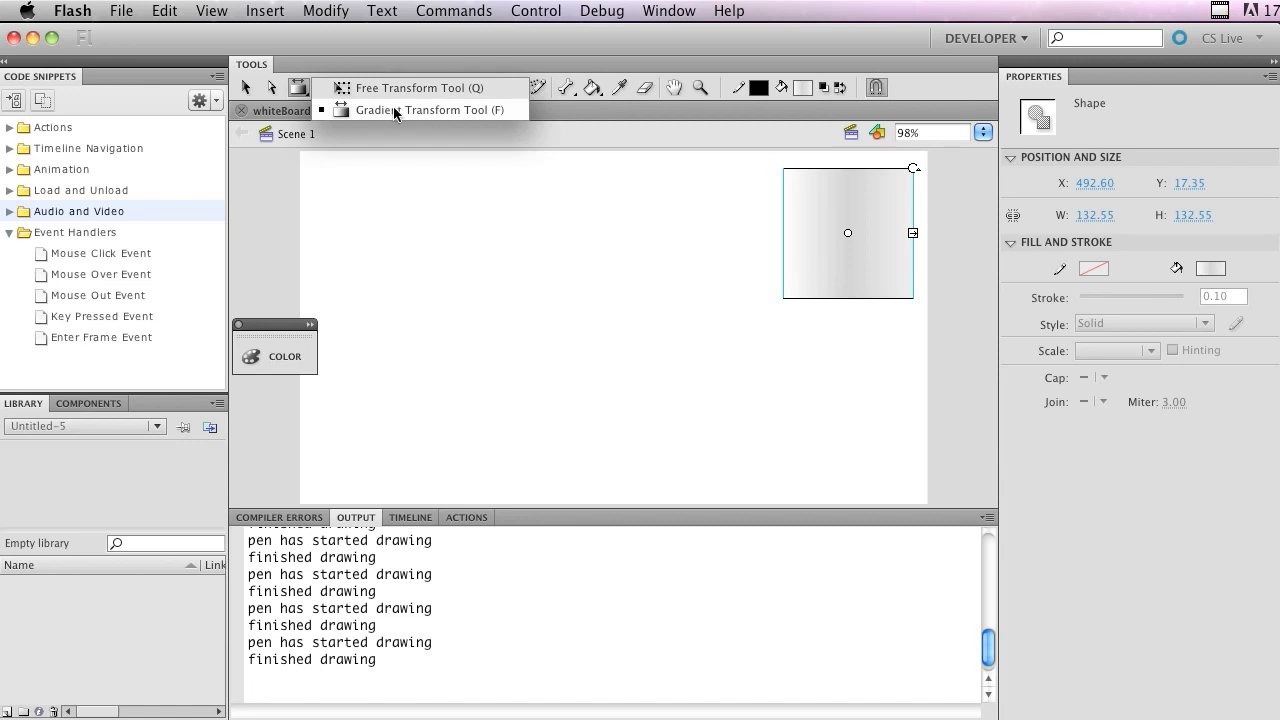
{"action": "left_click", "coordinate": [498, 113]}
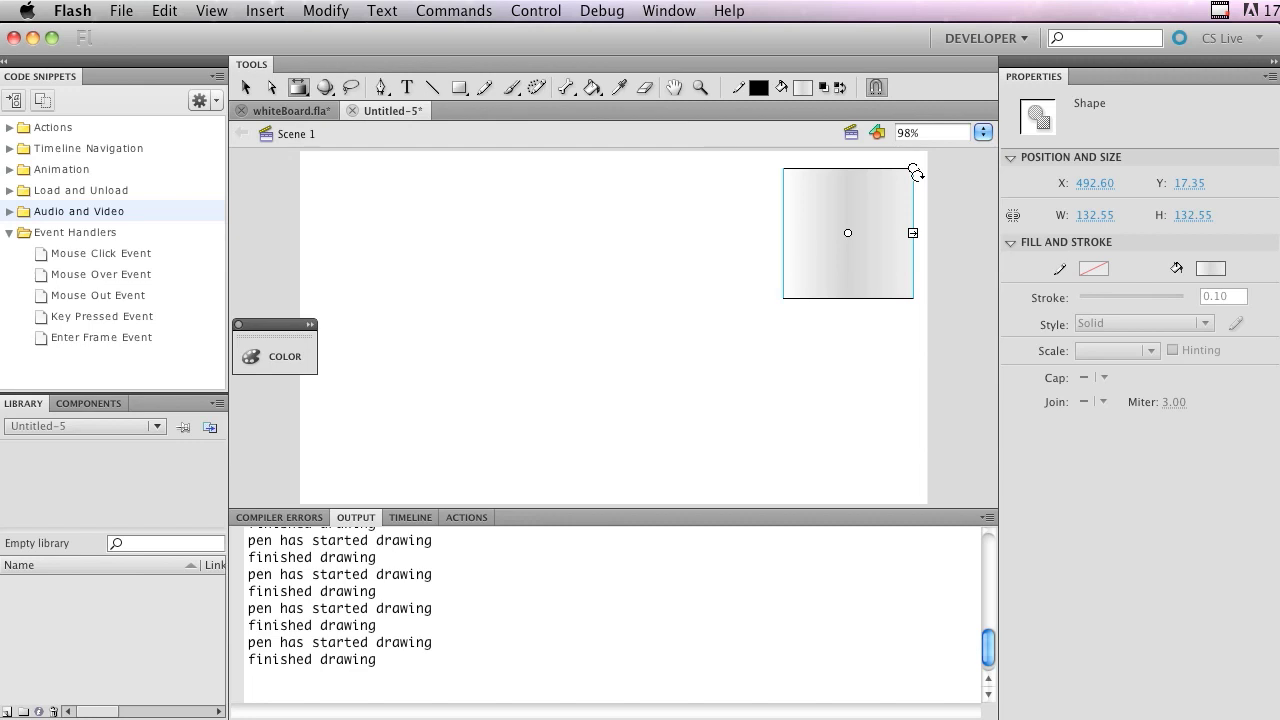
{"action": "left_click_drag", "start_coordinate": [913, 166], "coordinate": [920, 314]}
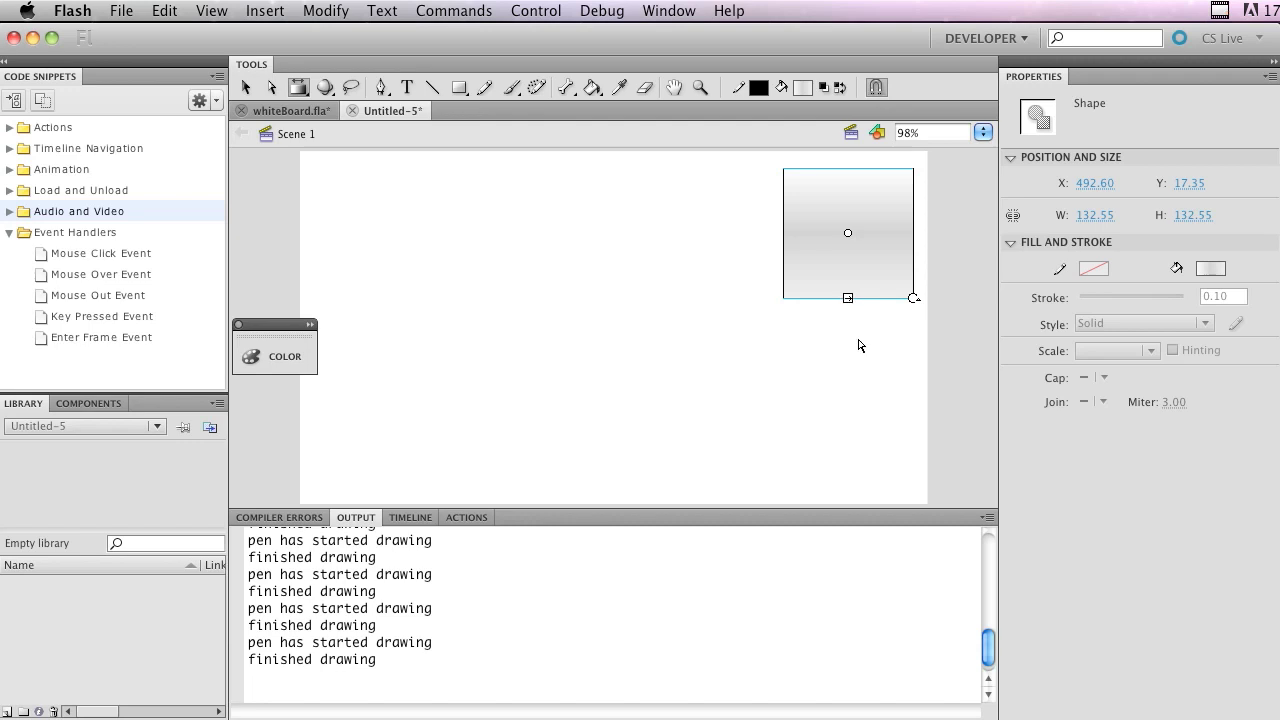
{"action": "key", "text": "v"}
{"action": "left_click", "coordinate": [926, 311]}
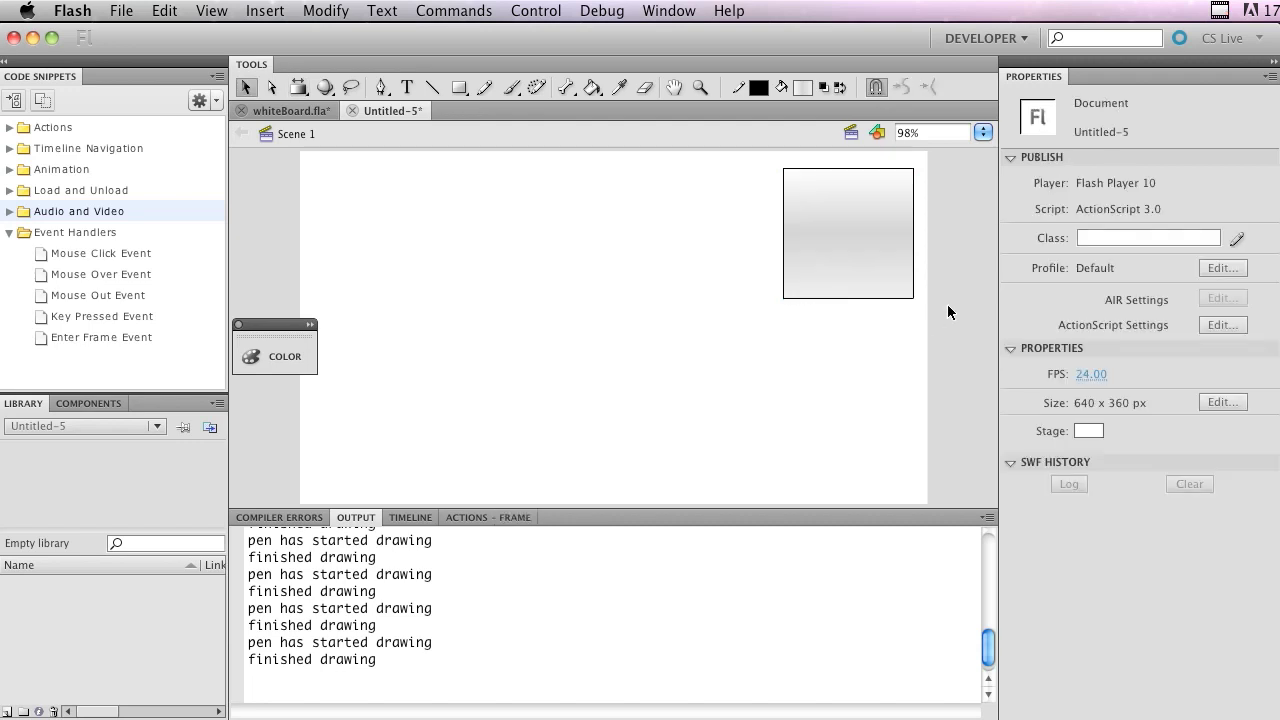
- Convert the whole square, outline included, into a Movie Clip symbol named toolBox_mc
{"action": "double_click", "coordinate": [870, 254]}
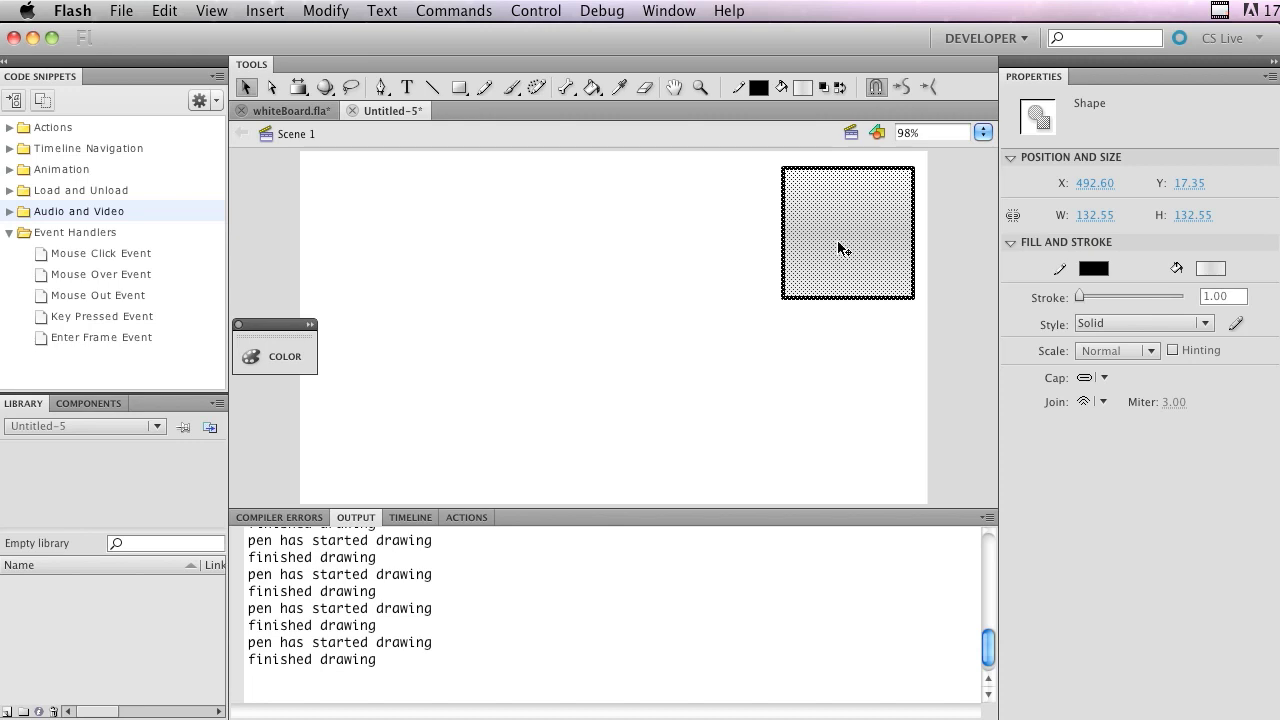
{"action": "left_click", "coordinate": [341, 10]}
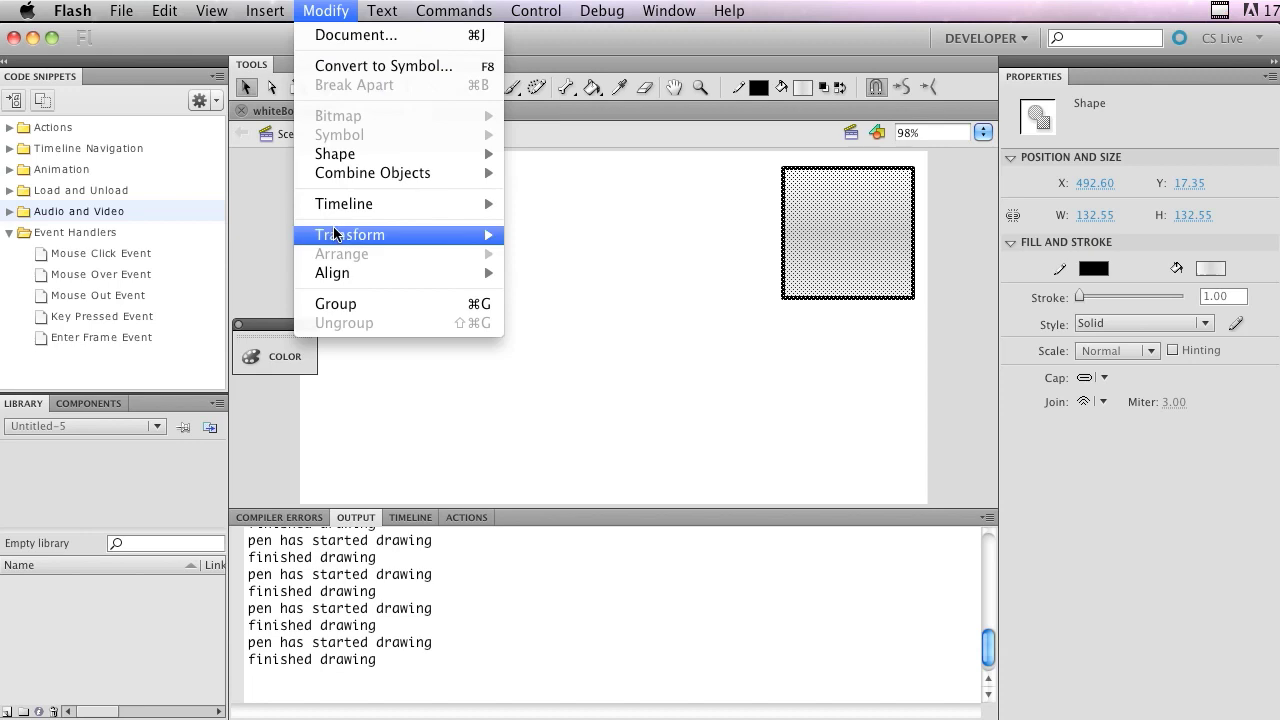
{"action": "left_click", "coordinate": [361, 67]}
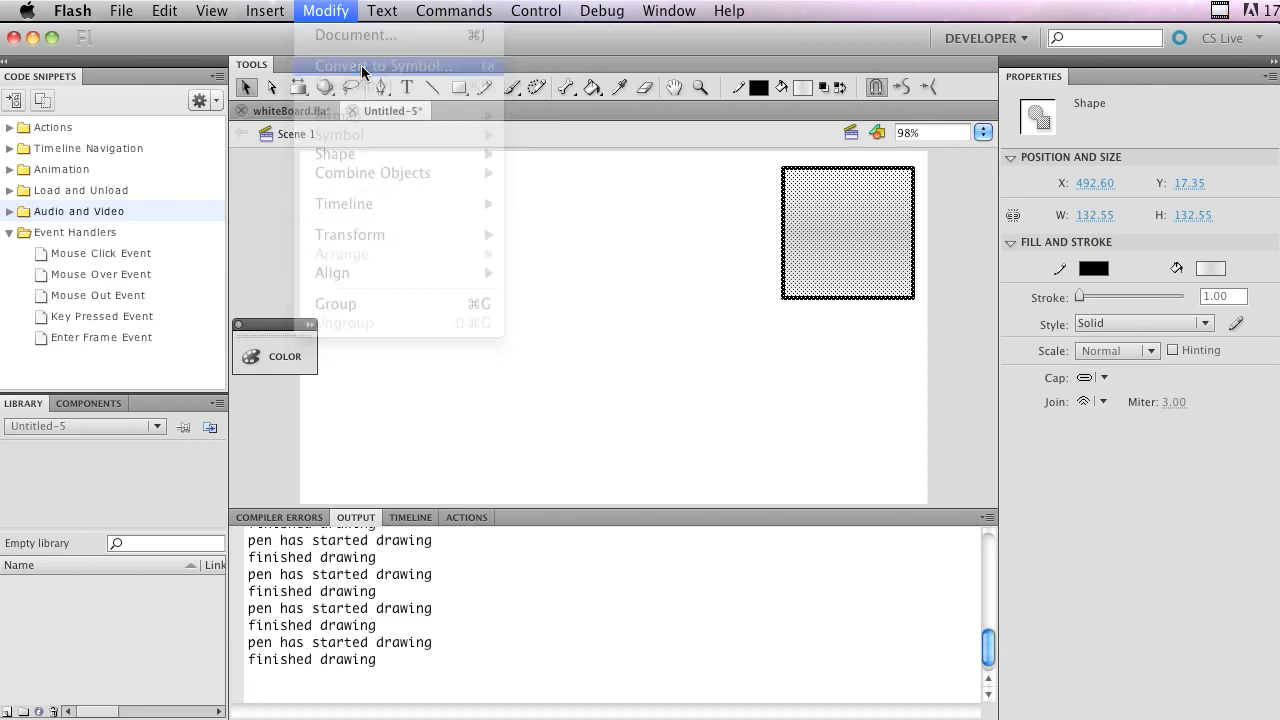
{"action": "type", "text": "t"}
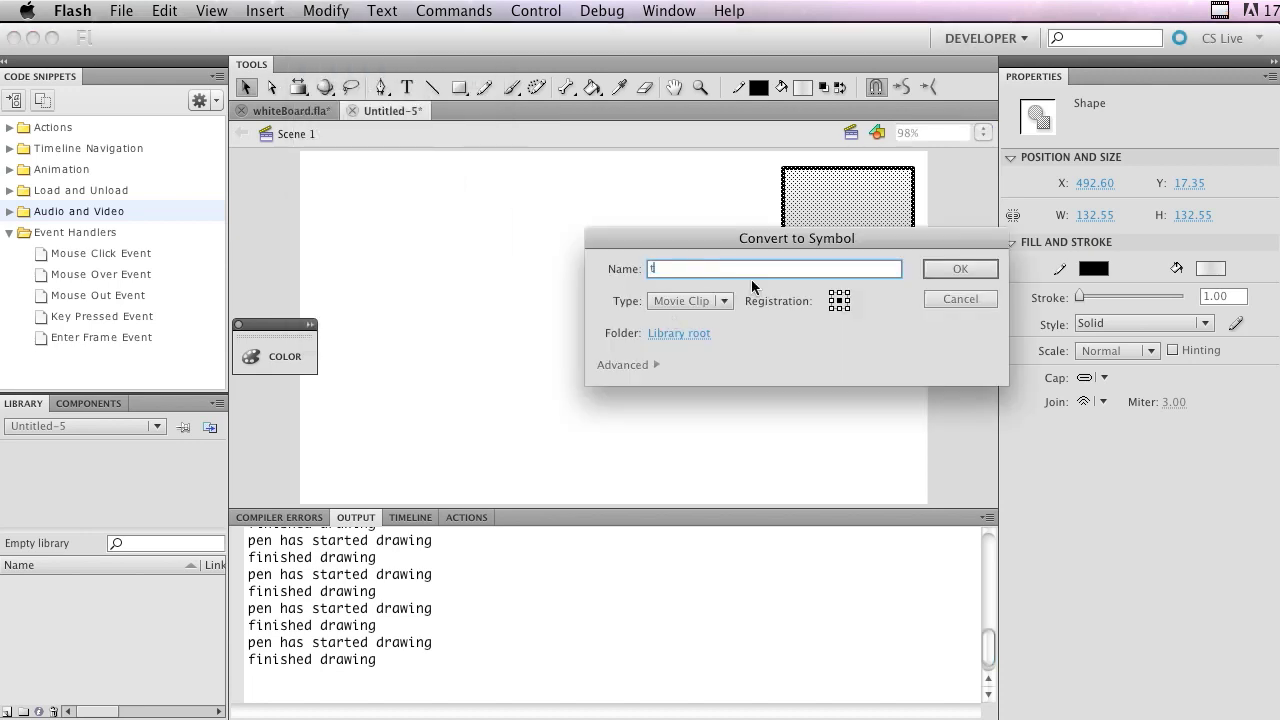
{"action": "type", "text": "oolBox"}
{"action": "type", "text": "_md"}
{"action": "double_click", "coordinate": [673, 268]}
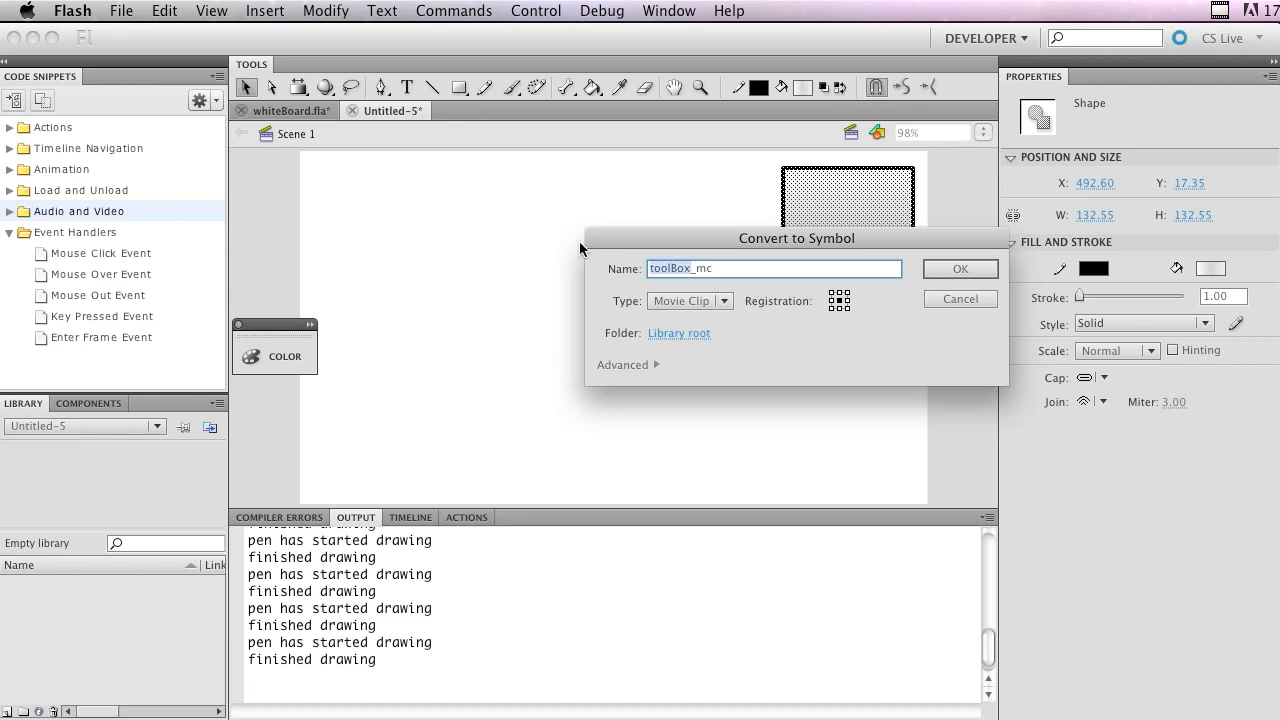
{"action": "left_click", "coordinate": [649, 268]}
{"action": "left_click_drag", "start_coordinate": [670, 268], "coordinate": [684, 268]}
{"action": "left_click", "coordinate": [696, 268]}
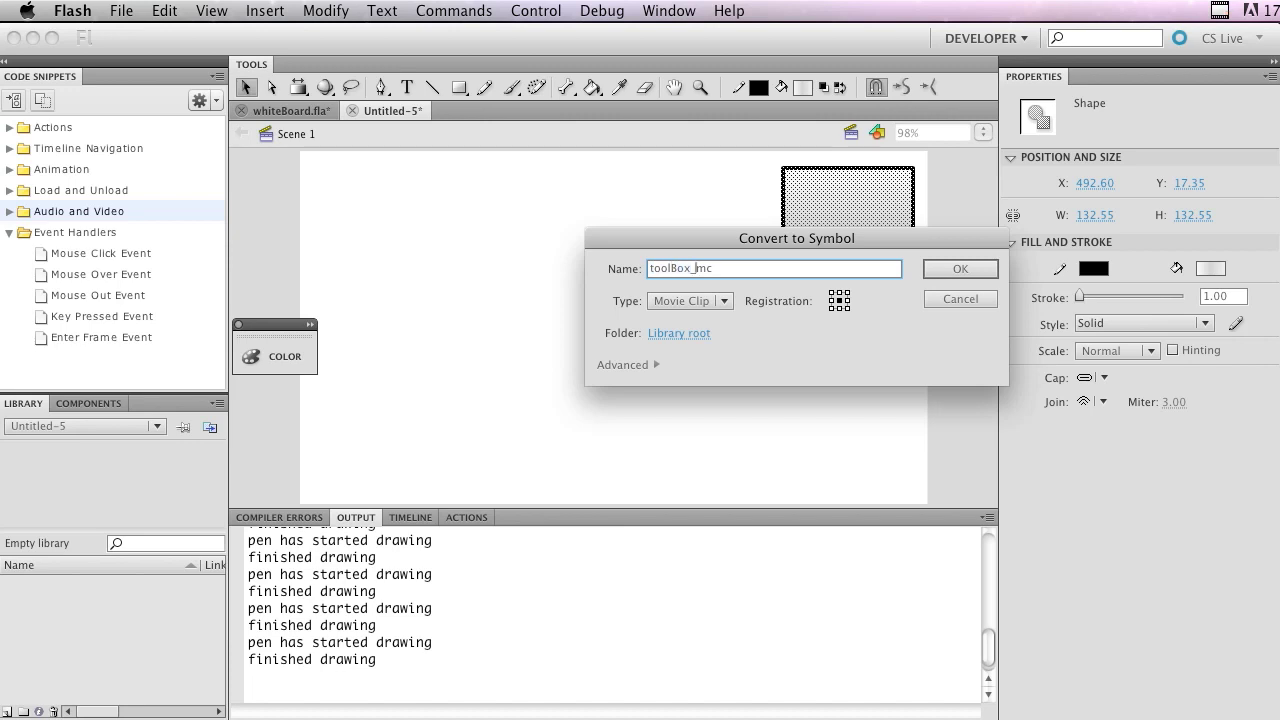
{"action": "left_click", "coordinate": [959, 267]}
{"action": "left_click_drag", "start_coordinate": [950, 271], "coordinate": [823, 257]}
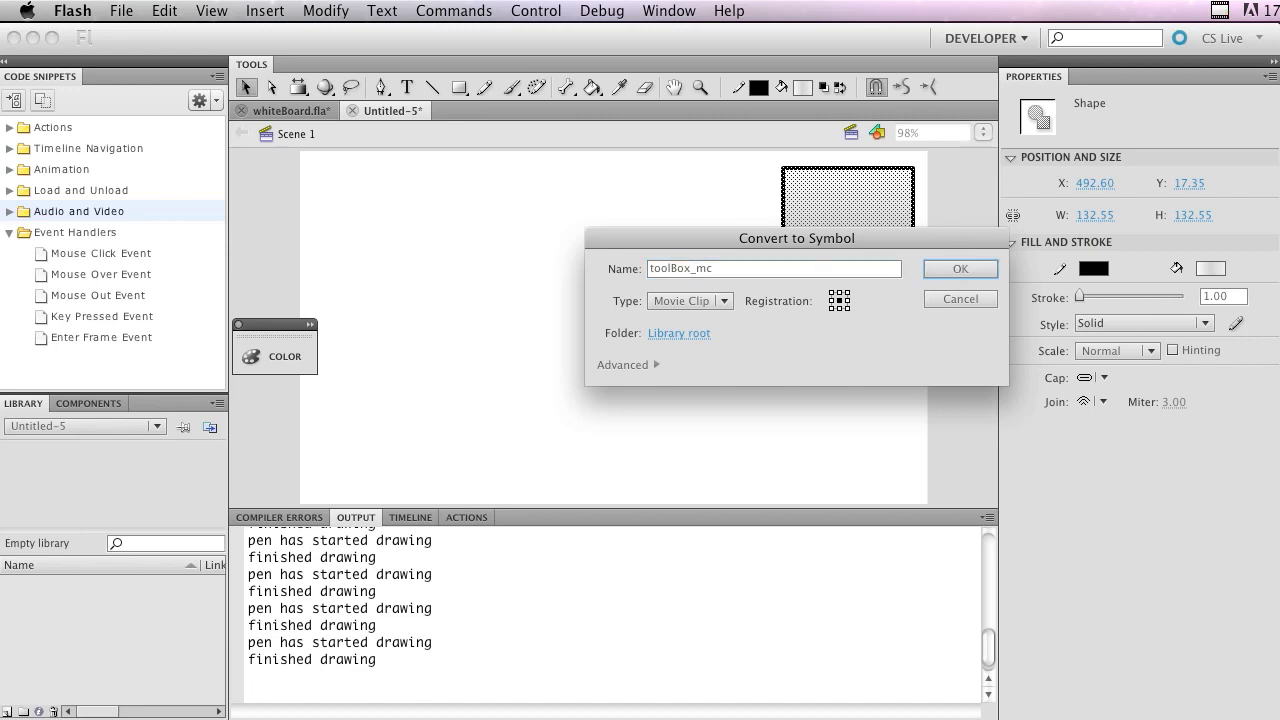
{"action": "key", "text": "super+a"}
{"action": "key", "text": "super+c"}
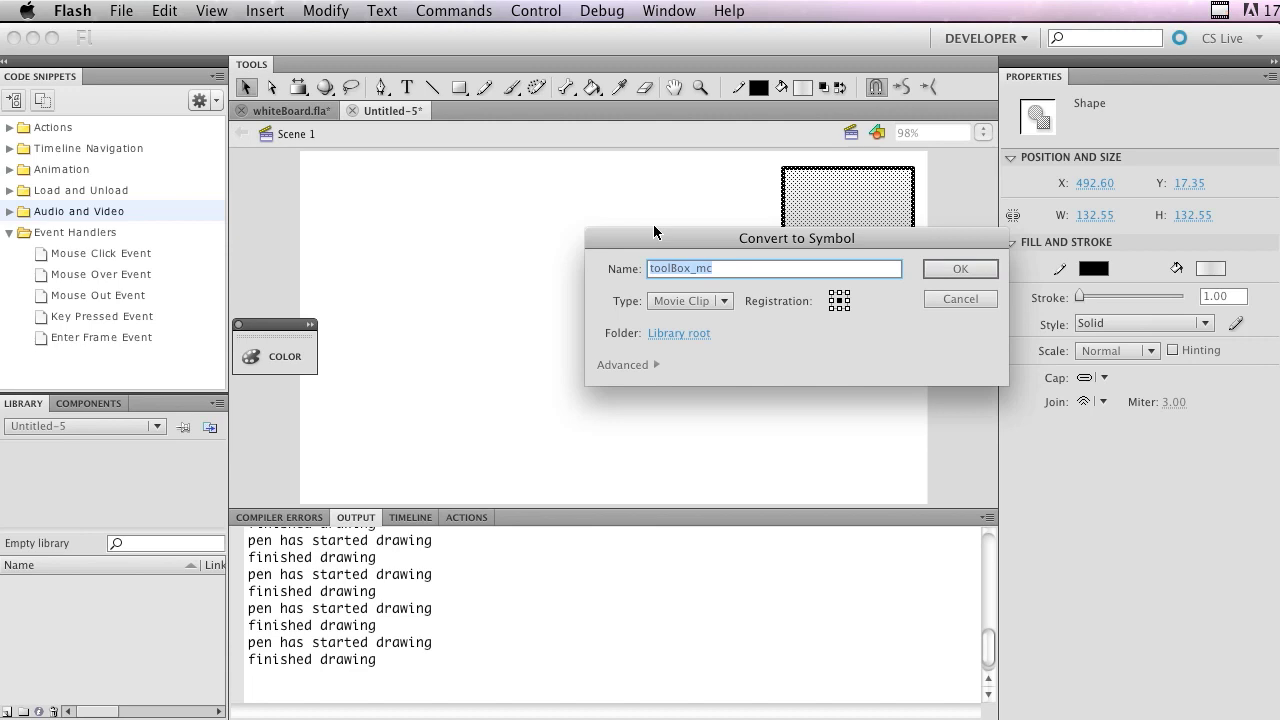
{"action": "left_click", "coordinate": [959, 269]}
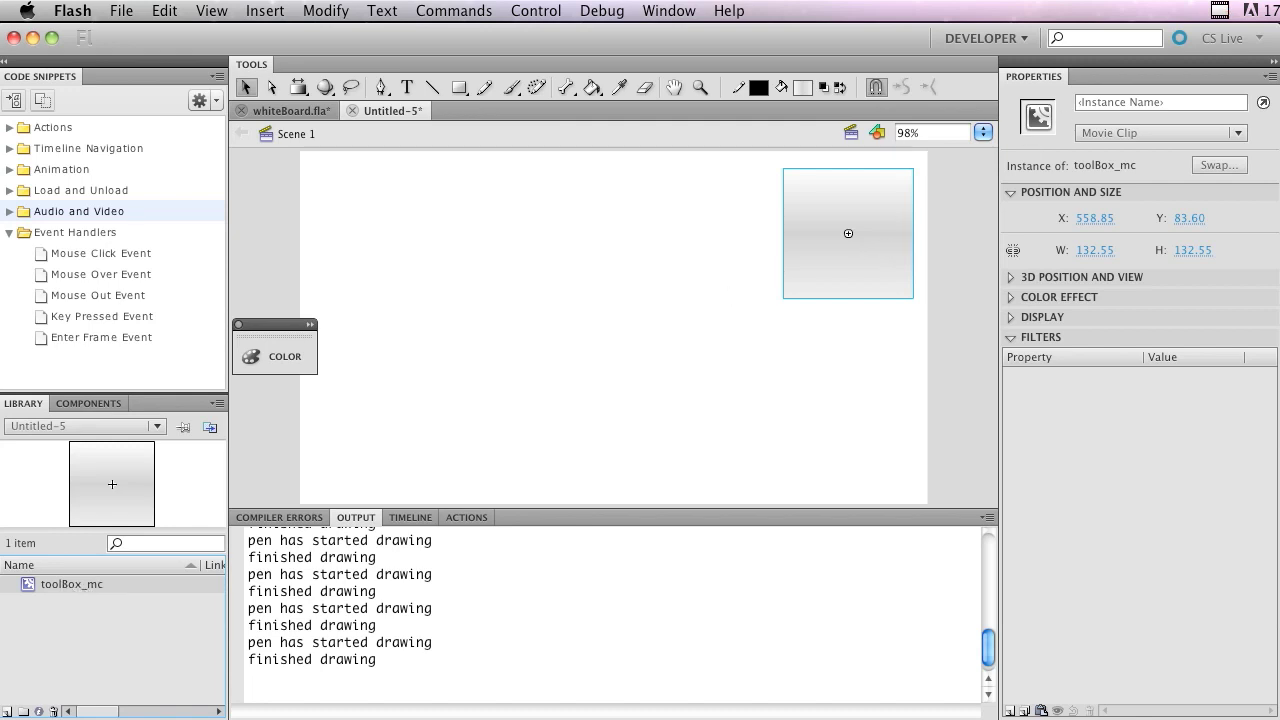
- Paste toolBox_mc into the instance's Instance Name field
{"action": "left_click", "coordinate": [1110, 102]}
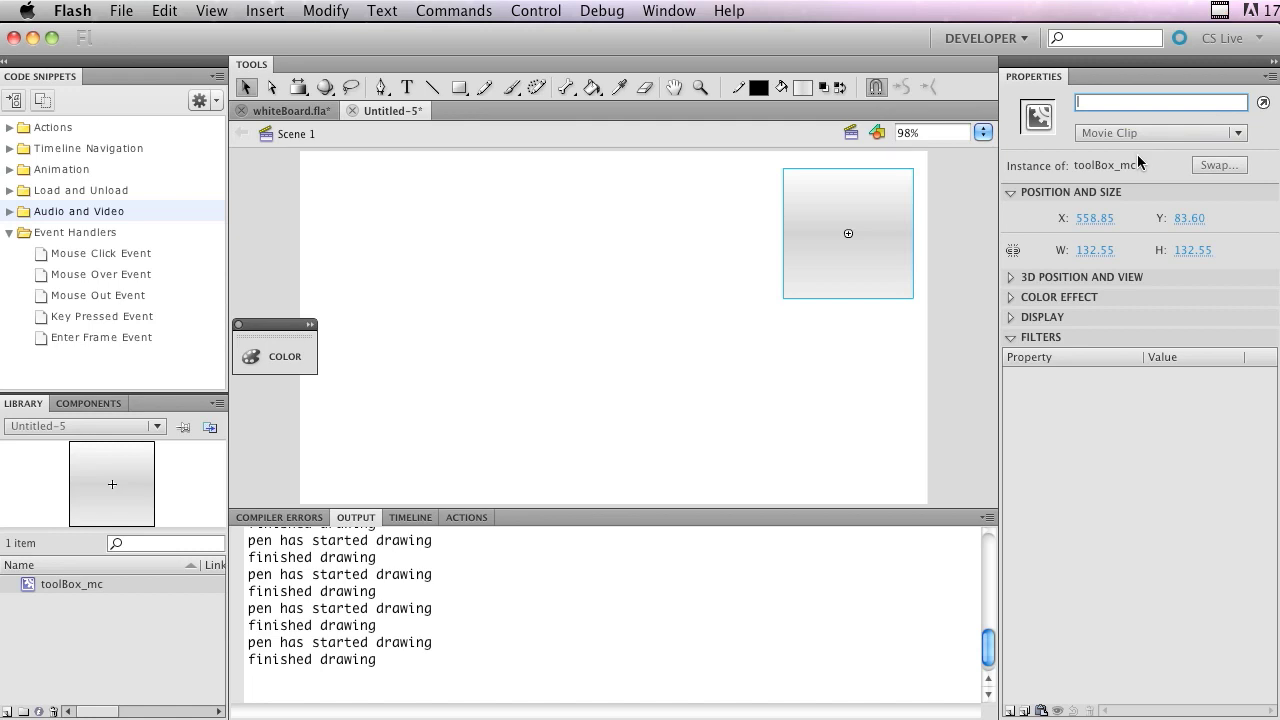
{"action": "key", "text": "super+v"}
- Enter toolBox_mc for editing and add Layer 2 above Layer 1 in its timeline
{"action": "double_click", "coordinate": [886, 191]}
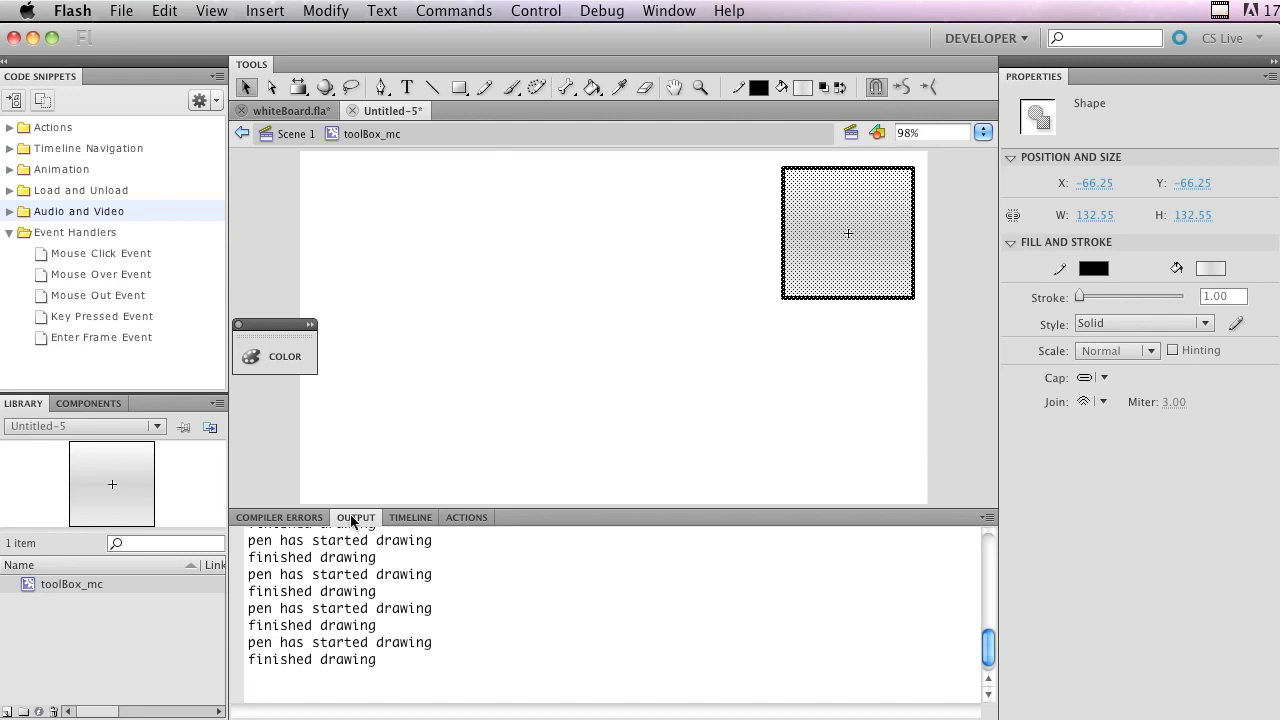
{"action": "left_click", "coordinate": [400, 518]}
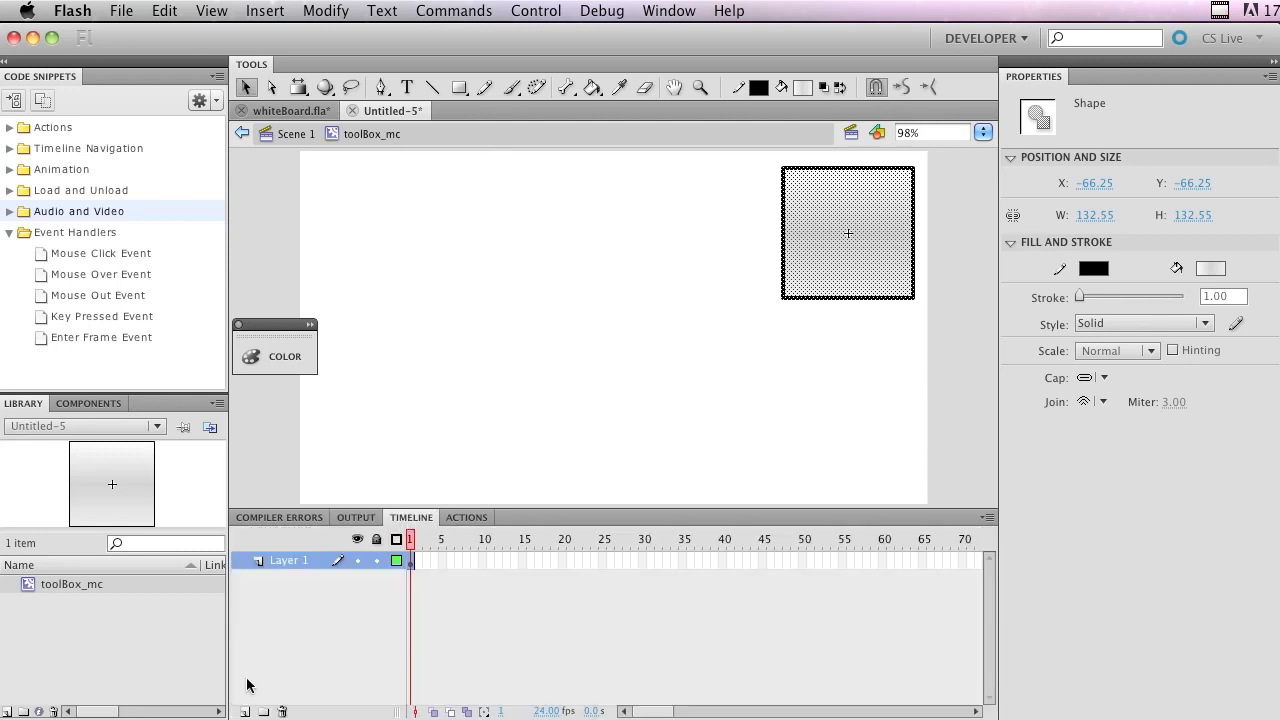
{"action": "left_click", "coordinate": [245, 712]}
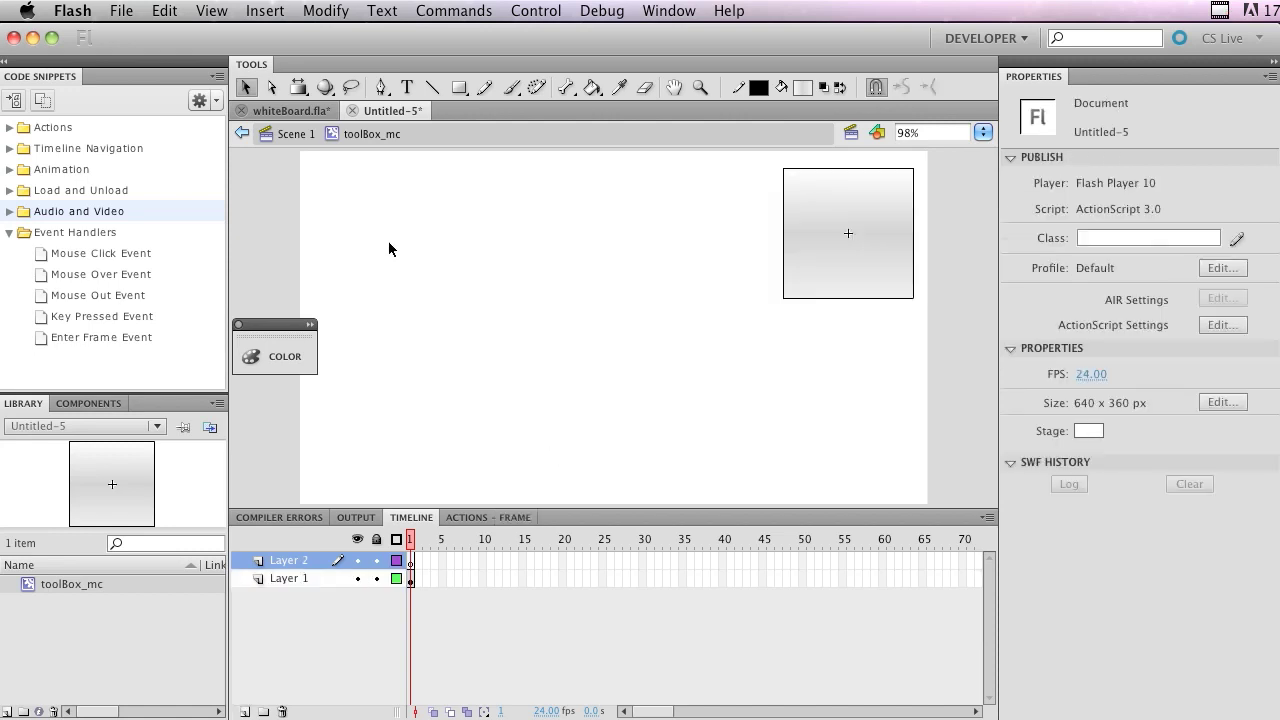
- Draw a small 27.55 px square in the toolbox's top-left with red chosen as fill
{"action": "left_click", "coordinate": [462, 88]}
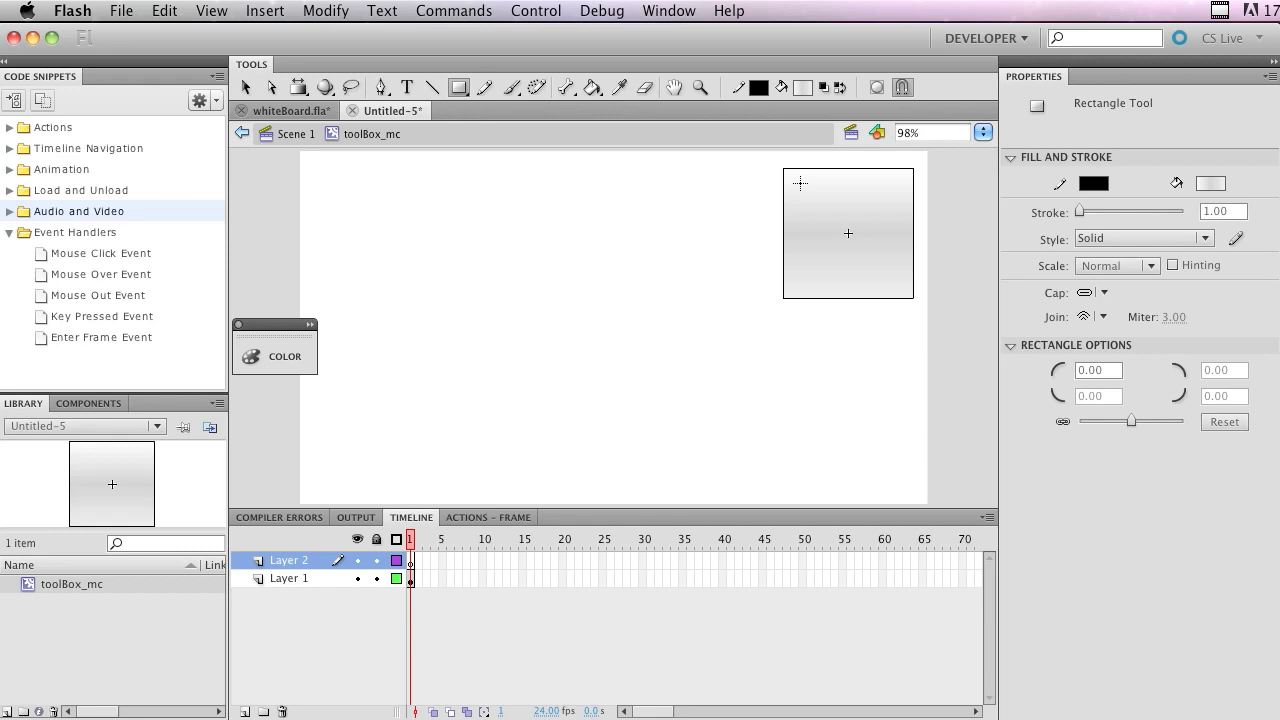
{"action": "mouse_move", "coordinate": [795, 181]}
{"action": "left_mouse_down"}
{"action": "mouse_move", "coordinate": [834, 206]}
{"action": "mouse_move", "coordinate": [823, 218]}
{"action": "mouse_move", "coordinate": [822, 207]}
{"action": "left_mouse_up"}
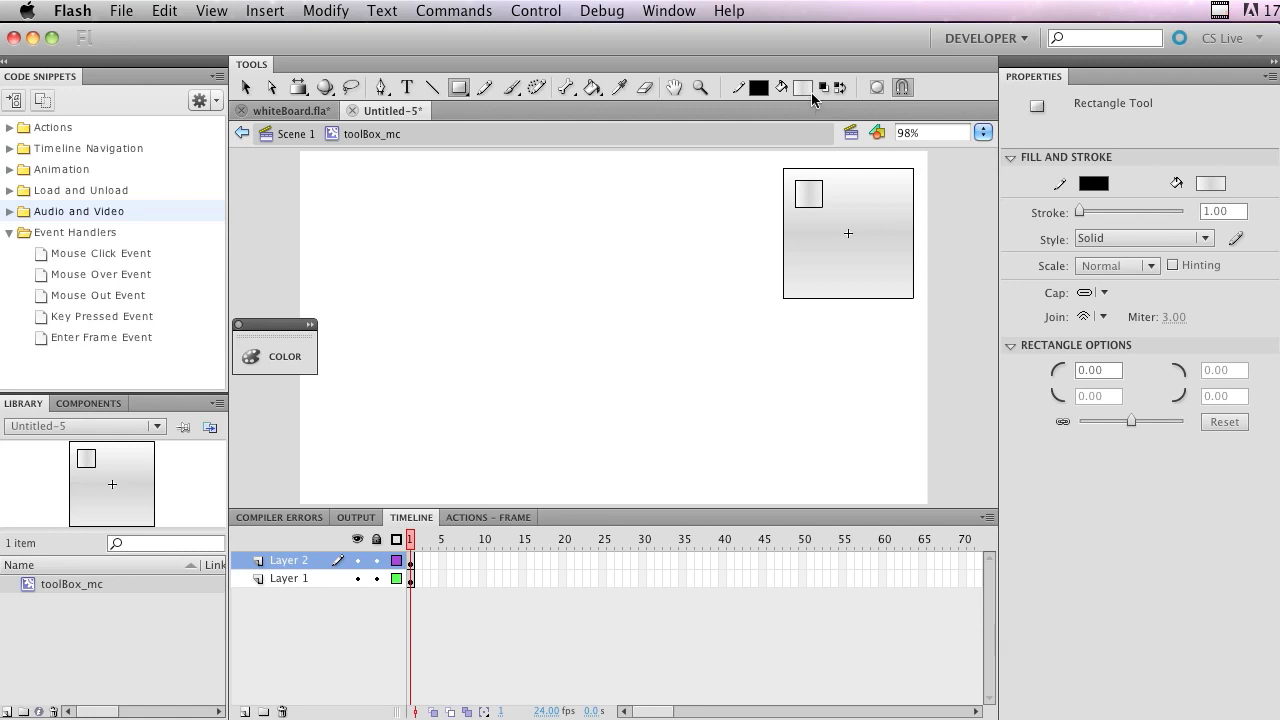
{"action": "left_click", "coordinate": [803, 87]}
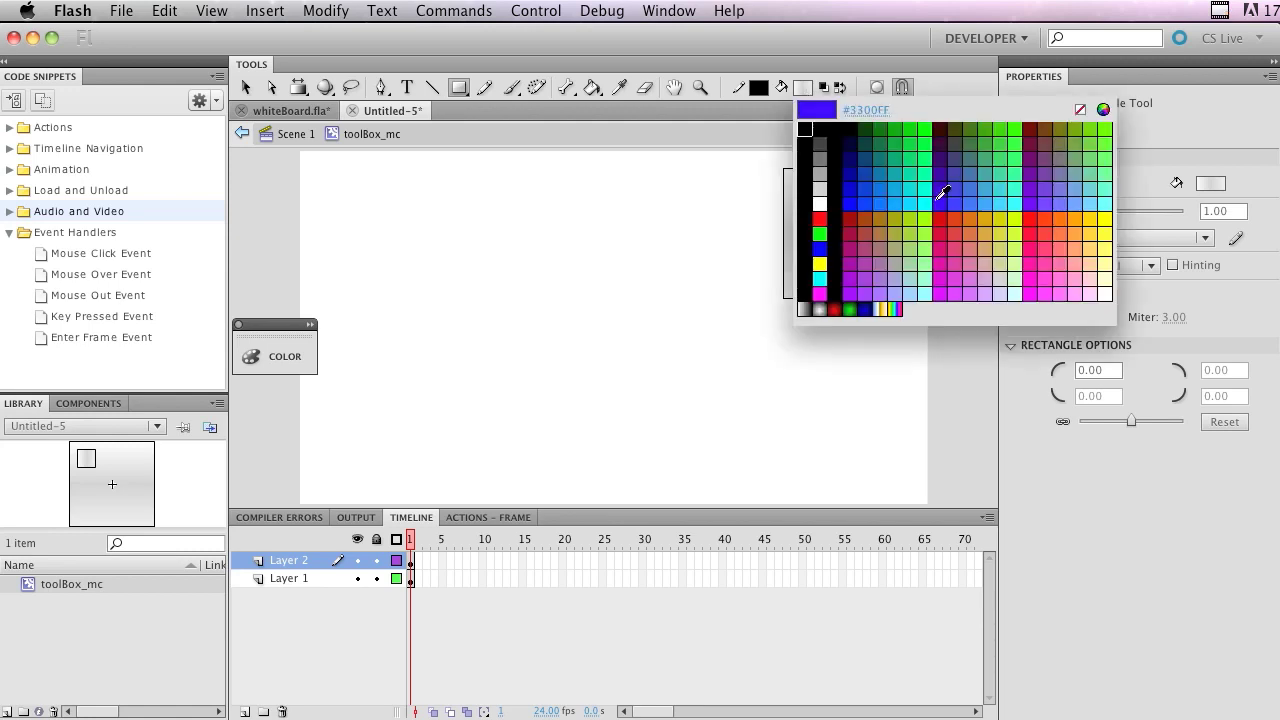
{"action": "left_click", "coordinate": [820, 218]}
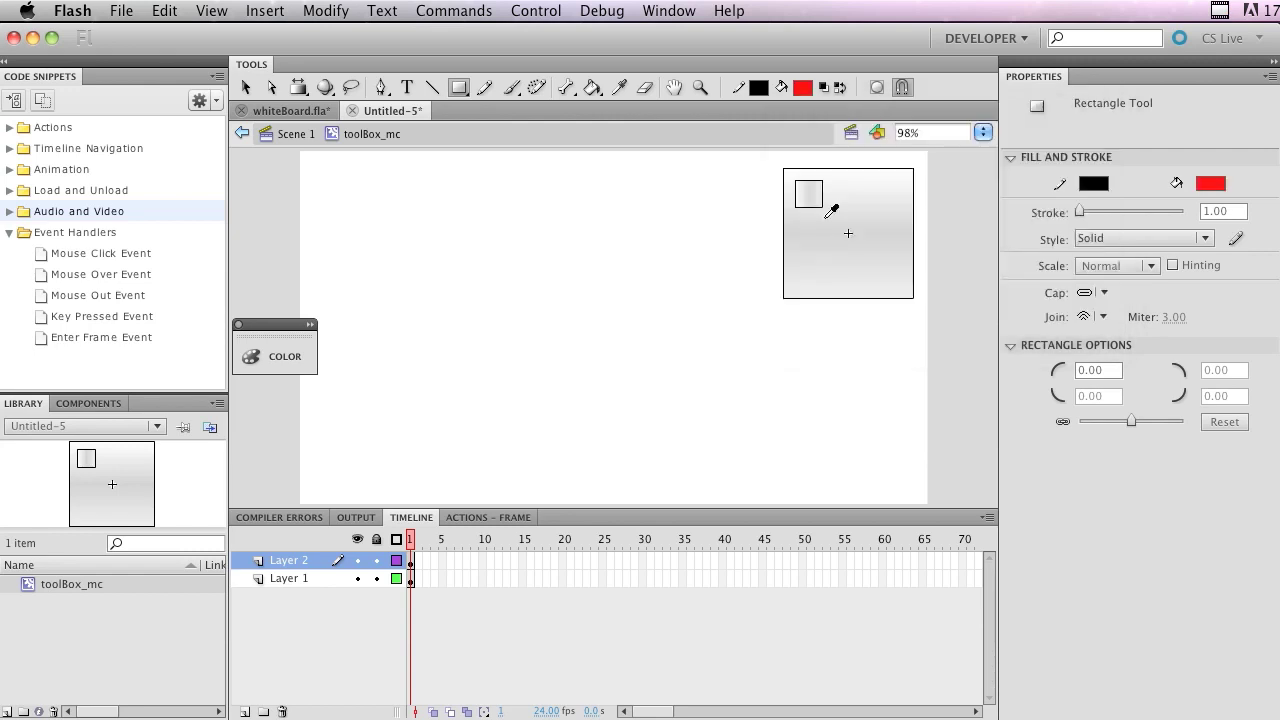
- Select the small square, confirm its fill is red, and select it with its outline
{"action": "key", "text": "v"}
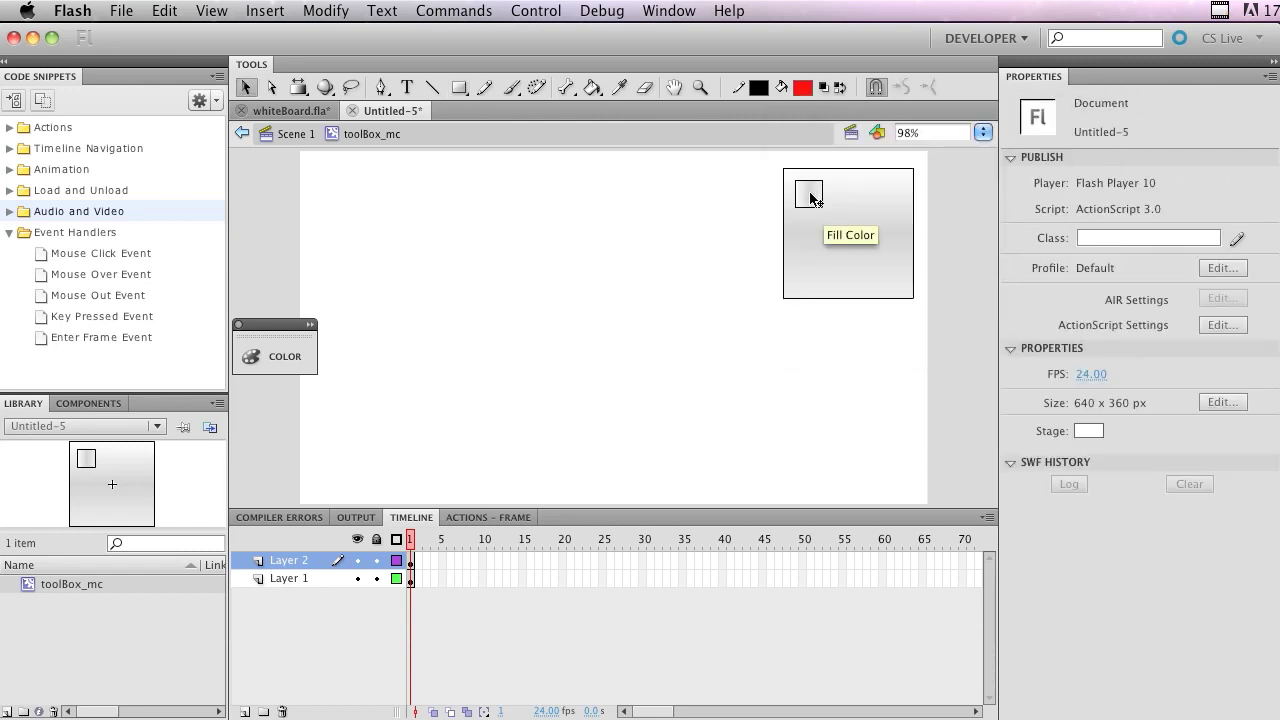
{"action": "left_click", "coordinate": [811, 196]}
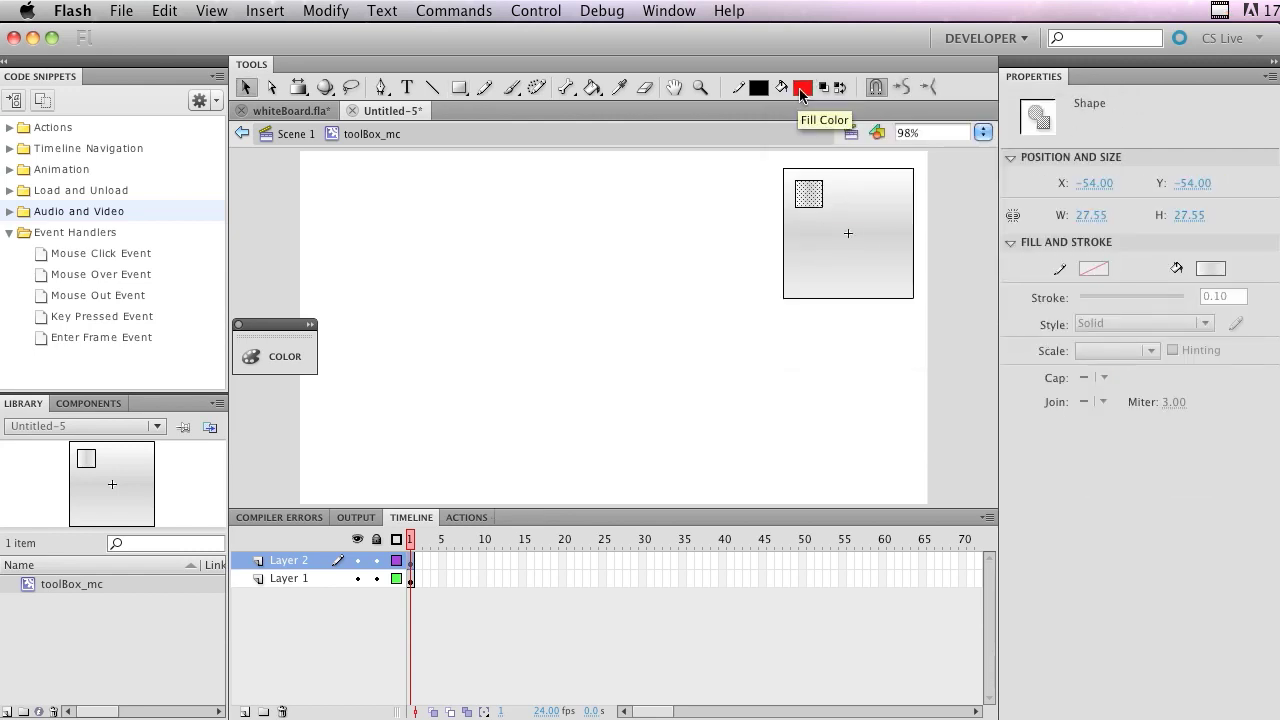
{"action": "left_click", "coordinate": [802, 90]}
{"action": "left_click", "coordinate": [820, 218]}
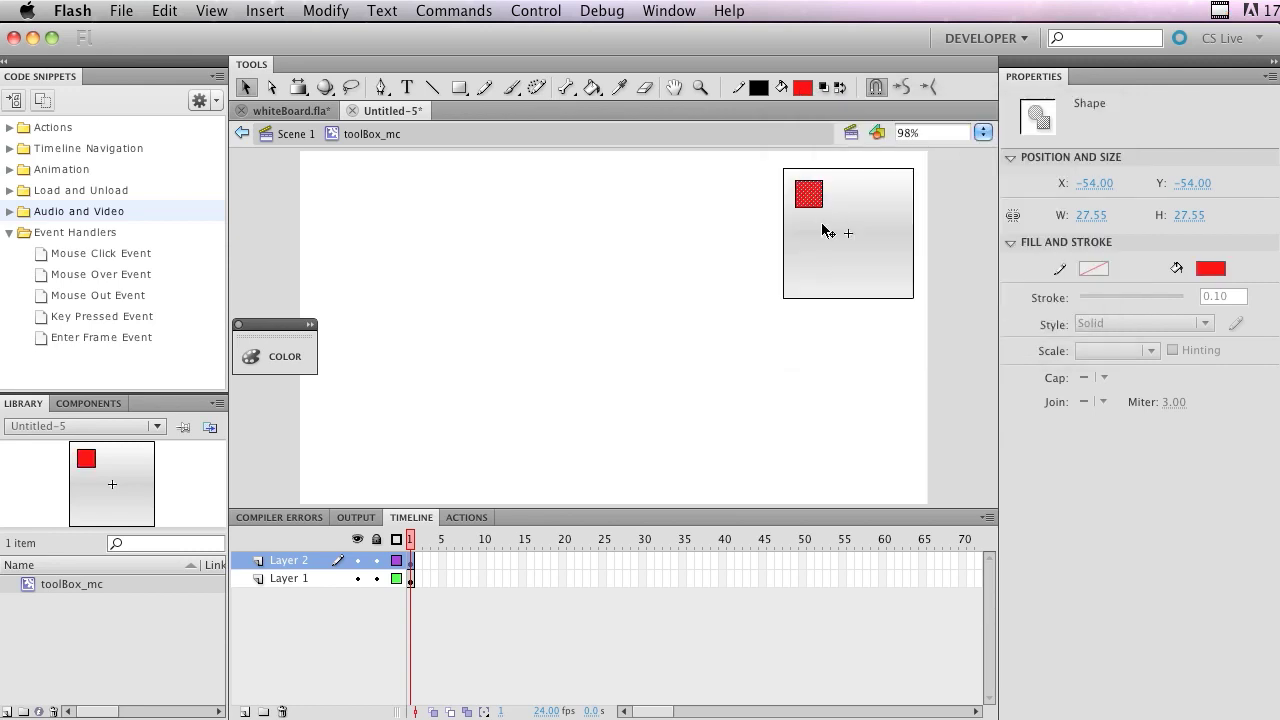
{"action": "left_click", "coordinate": [825, 197]}
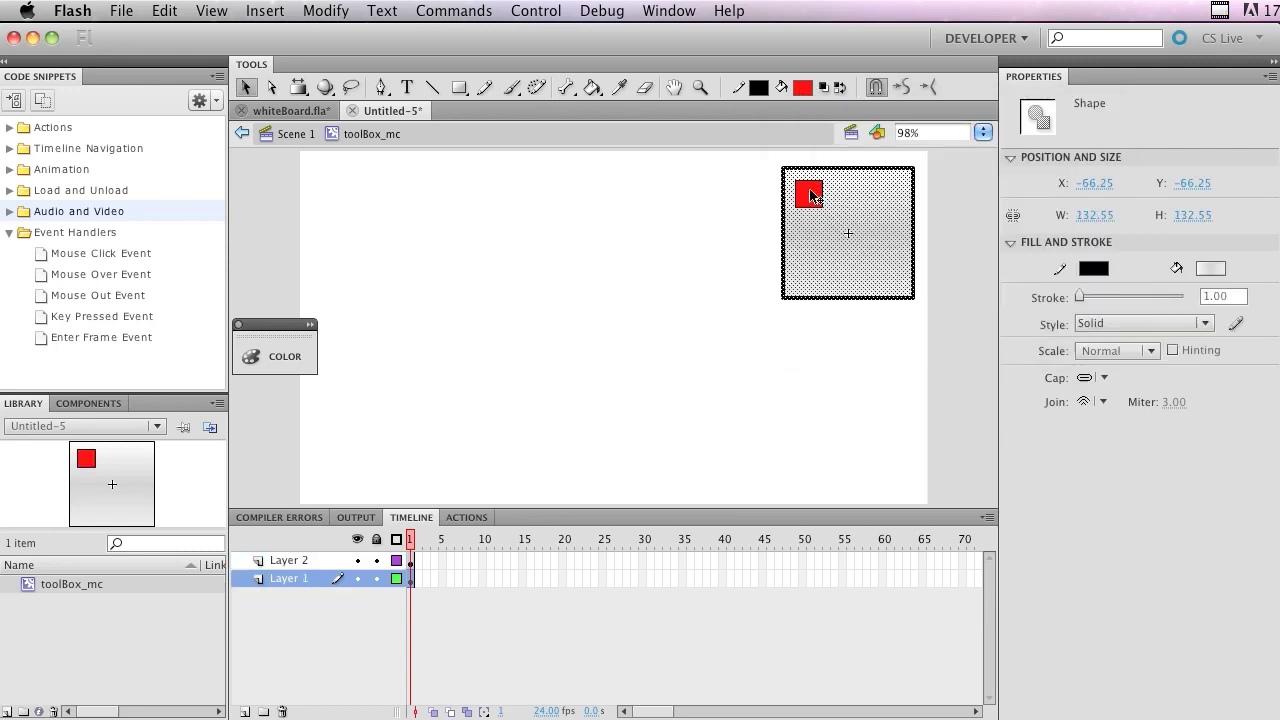
{"action": "left_click", "coordinate": [812, 196]}
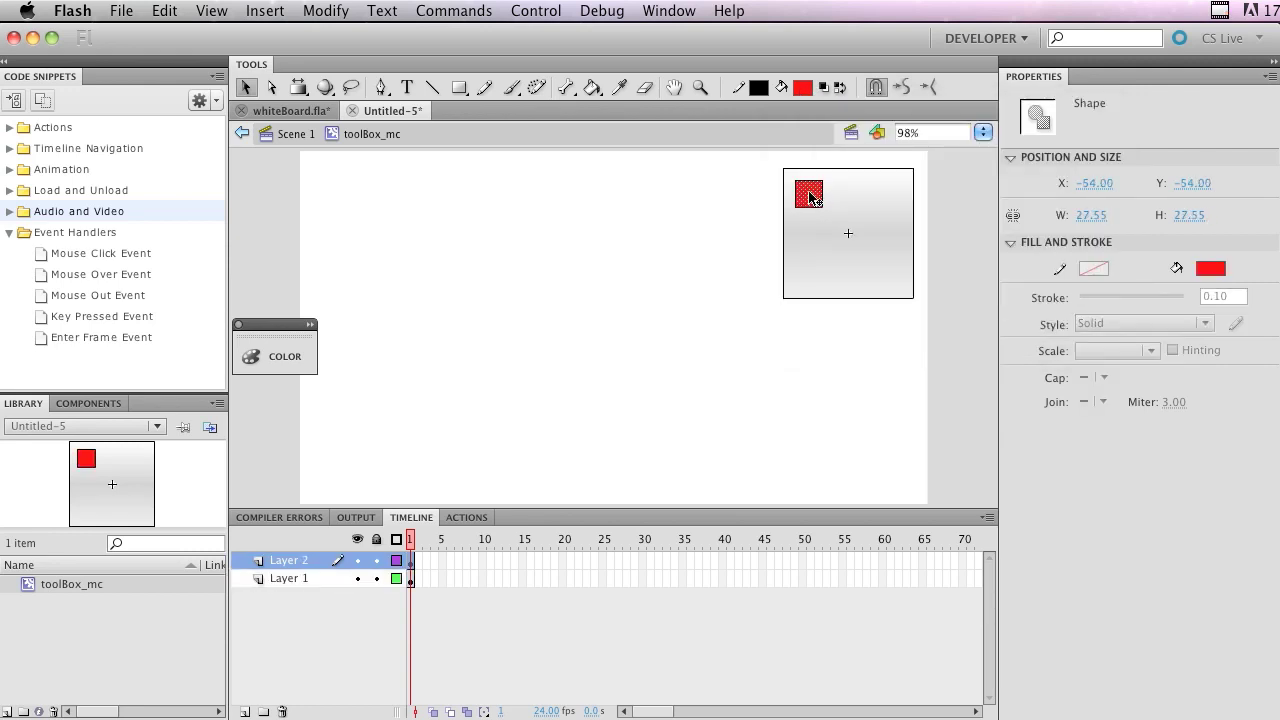
{"action": "left_click", "coordinate": [806, 88]}
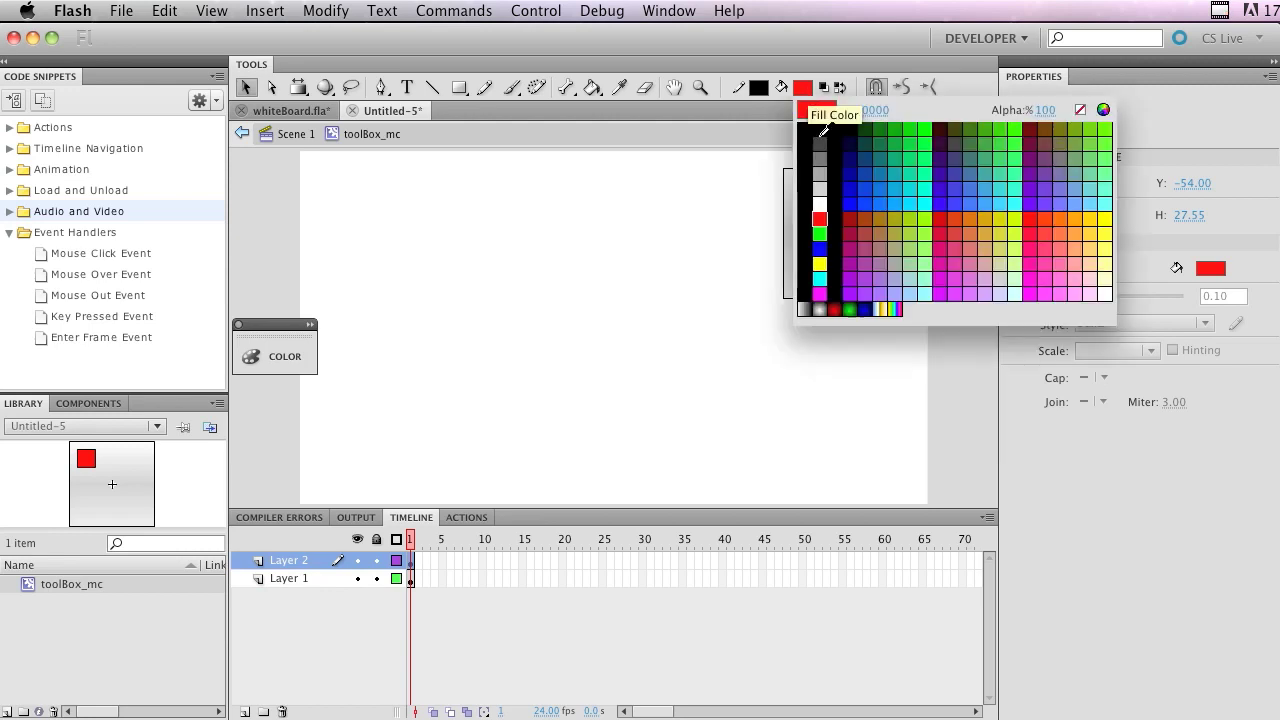
{"action": "left_click", "coordinate": [821, 218]}
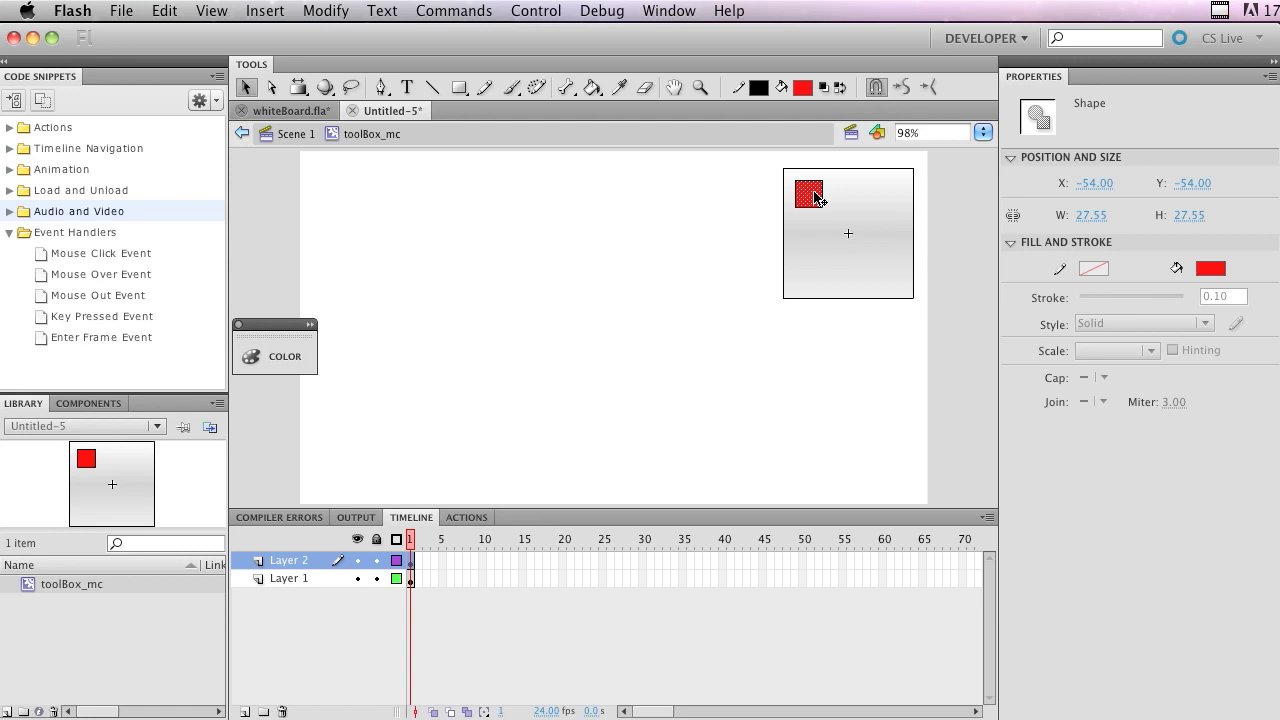
{"action": "double_click", "coordinate": [816, 198]}
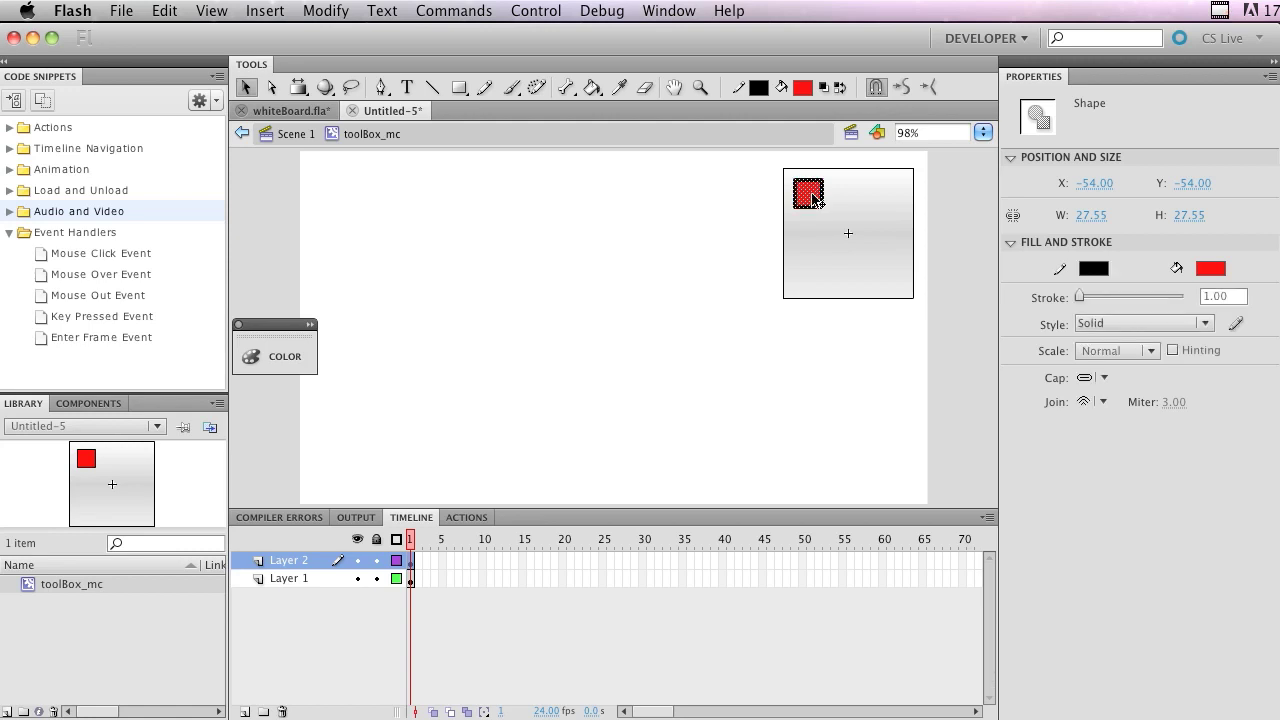
- Copy and paste the red square, lining up two copies beside it along the top
{"action": "key", "text": "super+c"}
{"action": "key", "text": "super+v"}
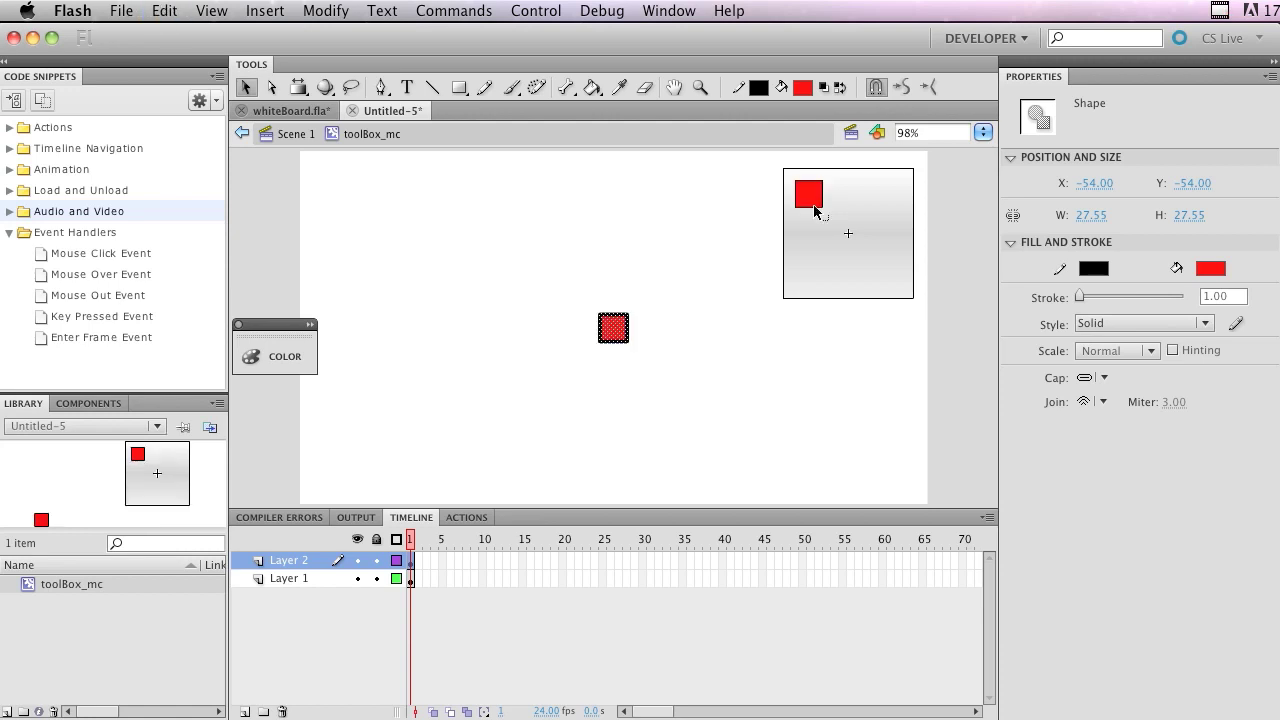
{"action": "left_click_drag", "start_coordinate": [613, 327], "coordinate": [850, 196]}
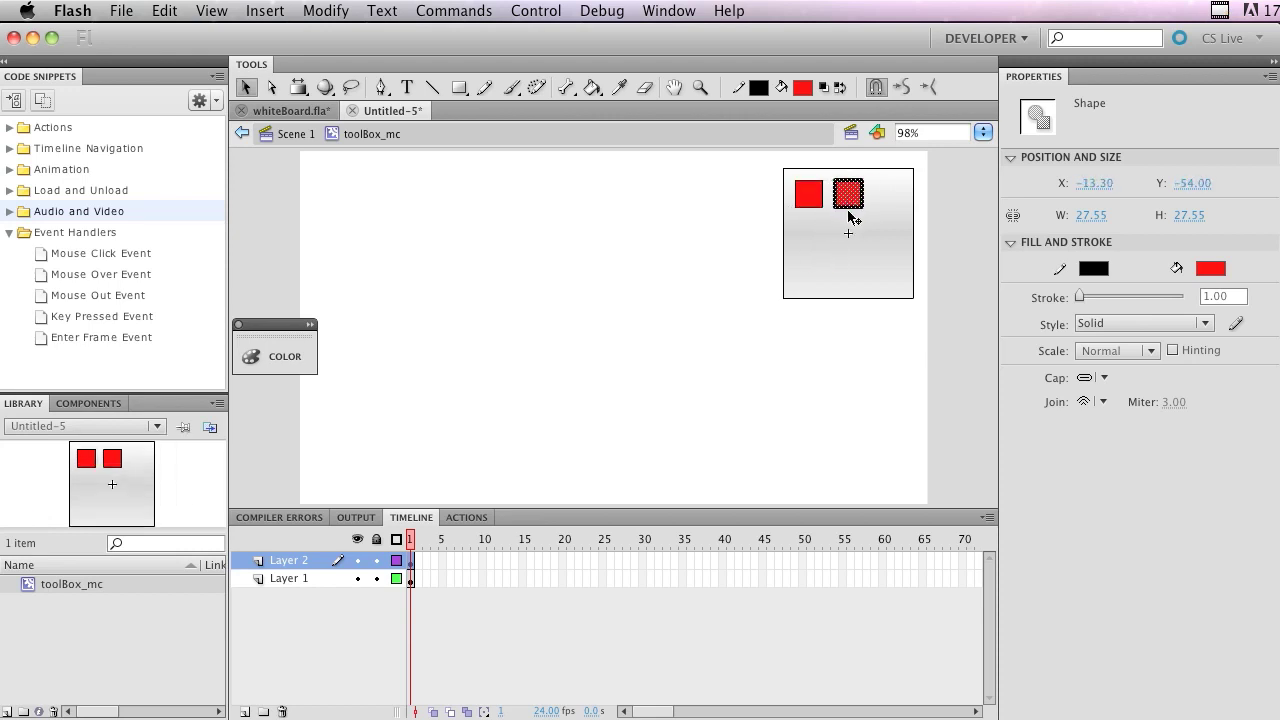
{"action": "key", "text": "super+z"}
{"action": "left_click_drag", "start_coordinate": [626, 331], "coordinate": [898, 199]}
{"action": "left_click", "coordinate": [934, 225]}
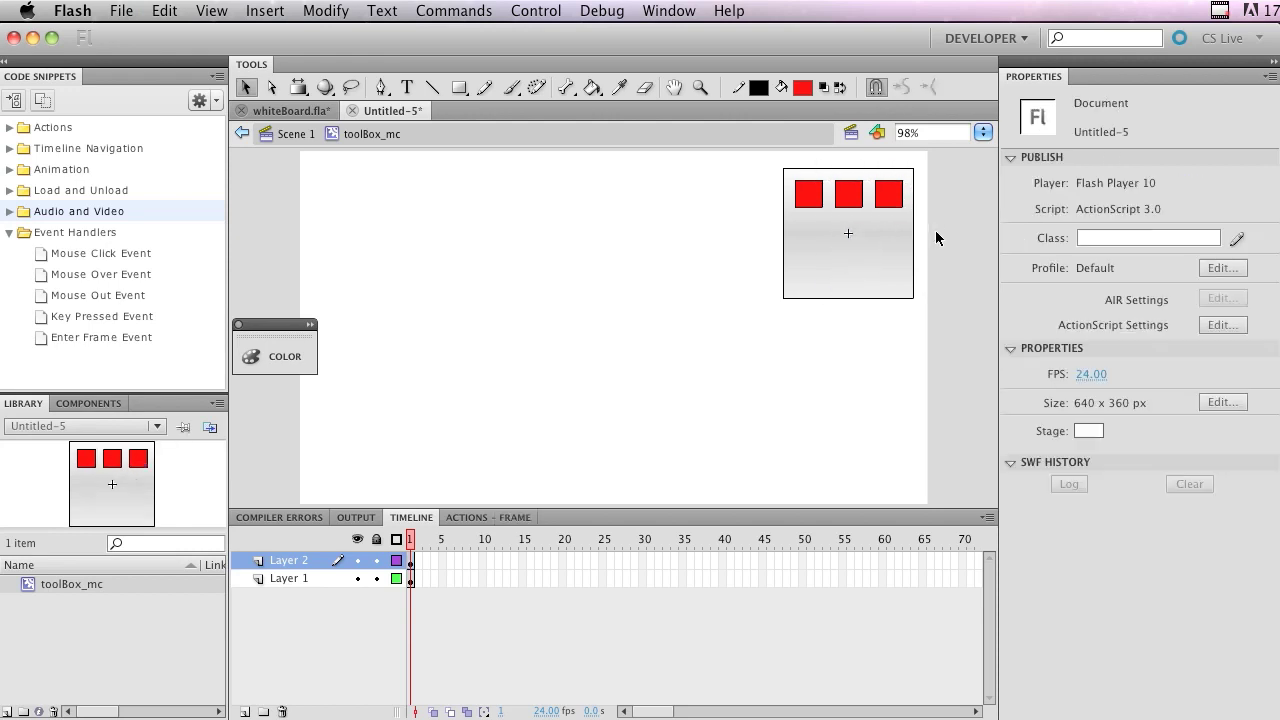
{"action": "left_click", "coordinate": [853, 202]}
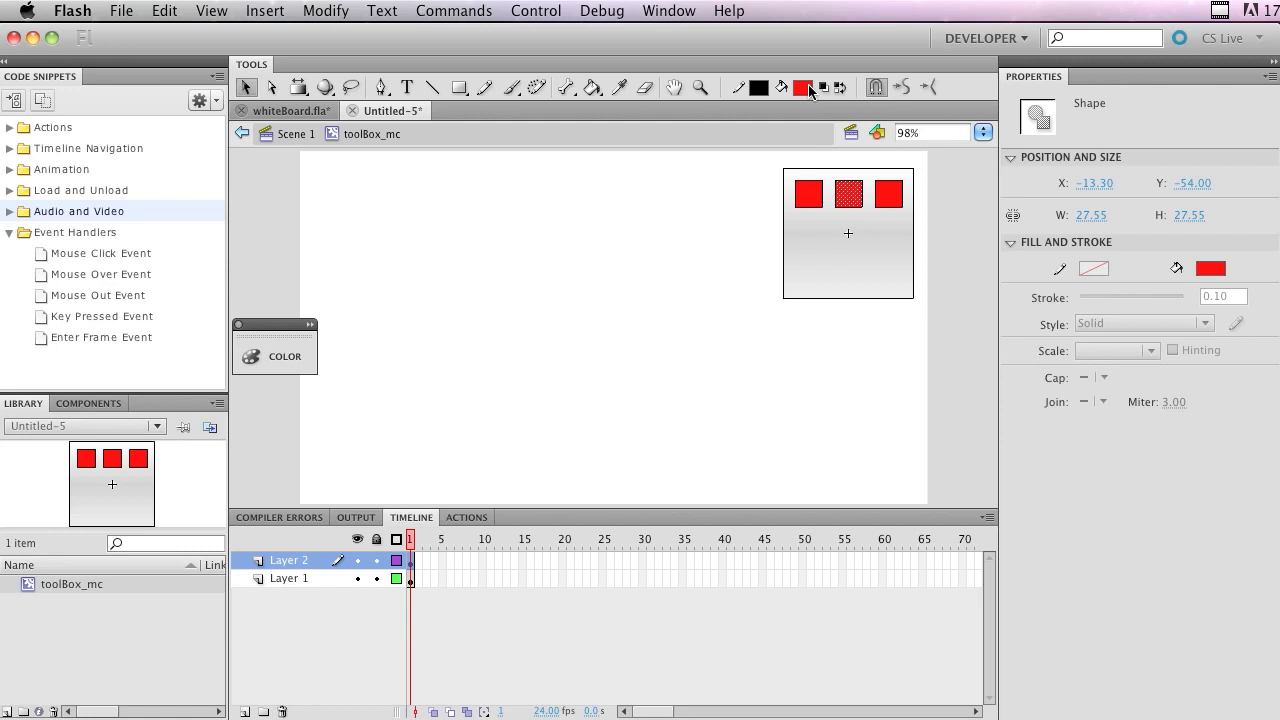
- Fill the middle square with green (#00FF00) and the right square with blue
{"action": "left_click", "coordinate": [805, 88]}
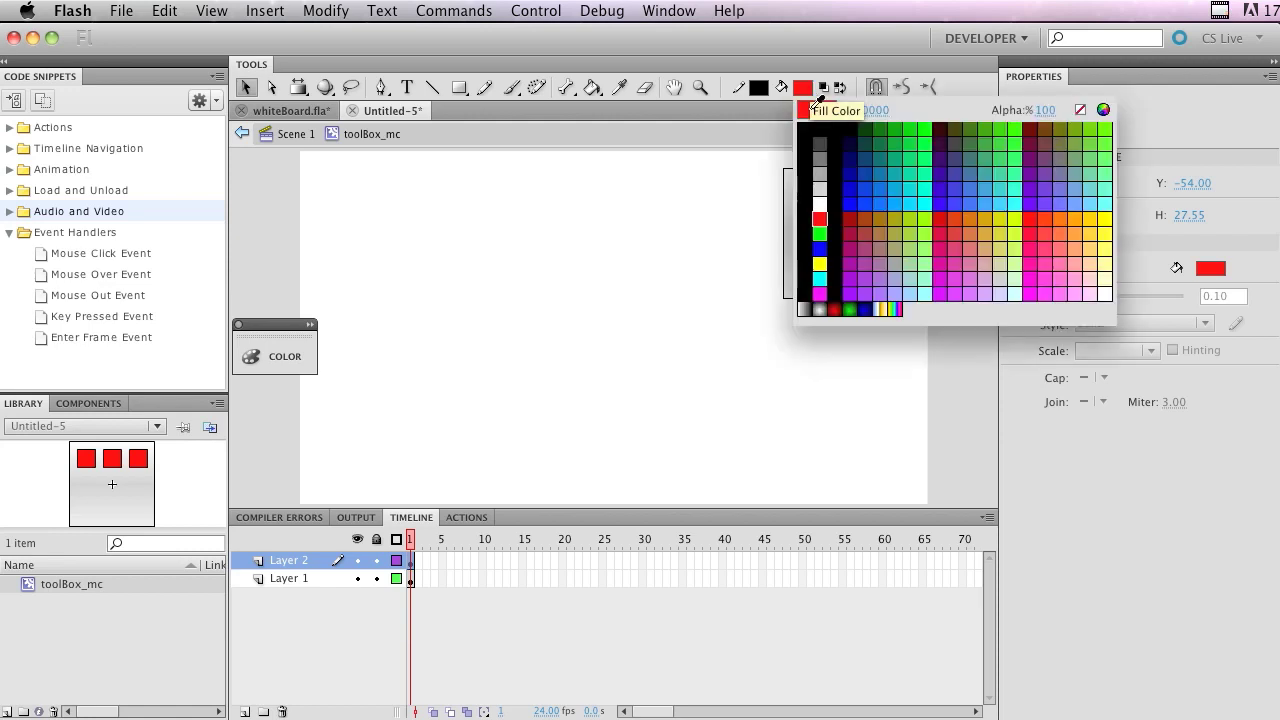
{"action": "left_click", "coordinate": [819, 234]}
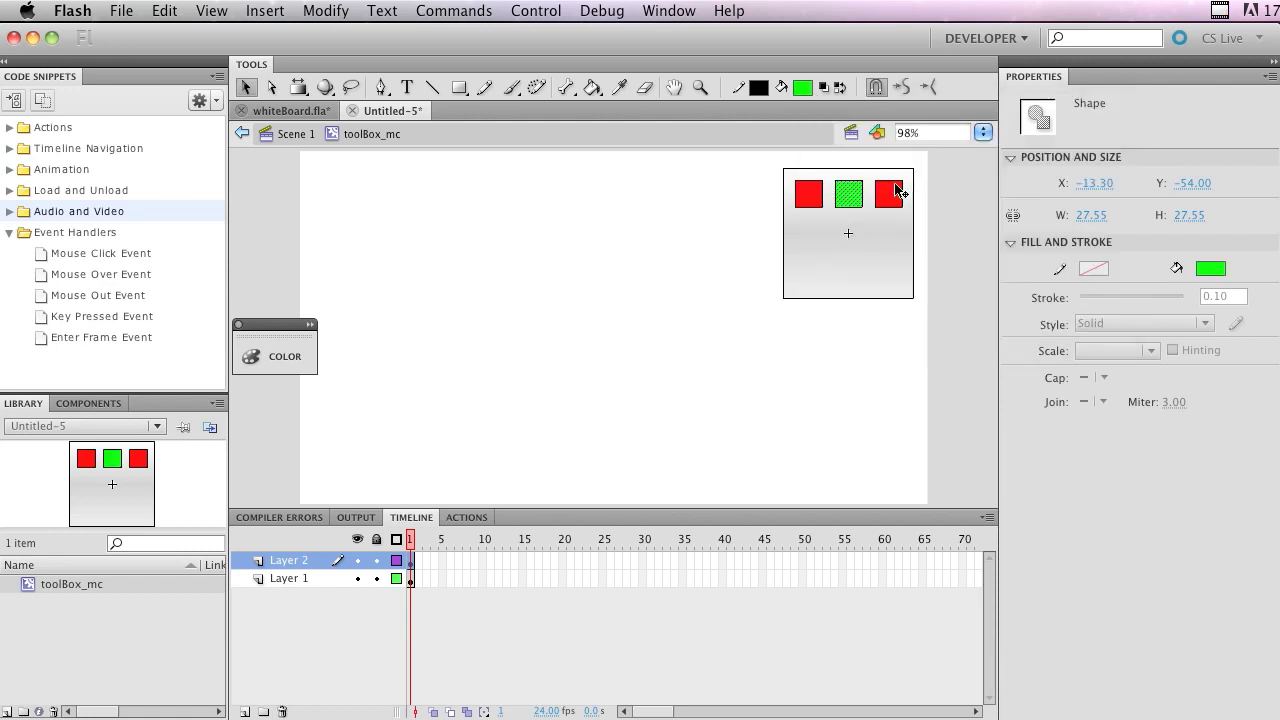
{"action": "left_click", "coordinate": [889, 194]}
{"action": "left_click", "coordinate": [805, 88]}
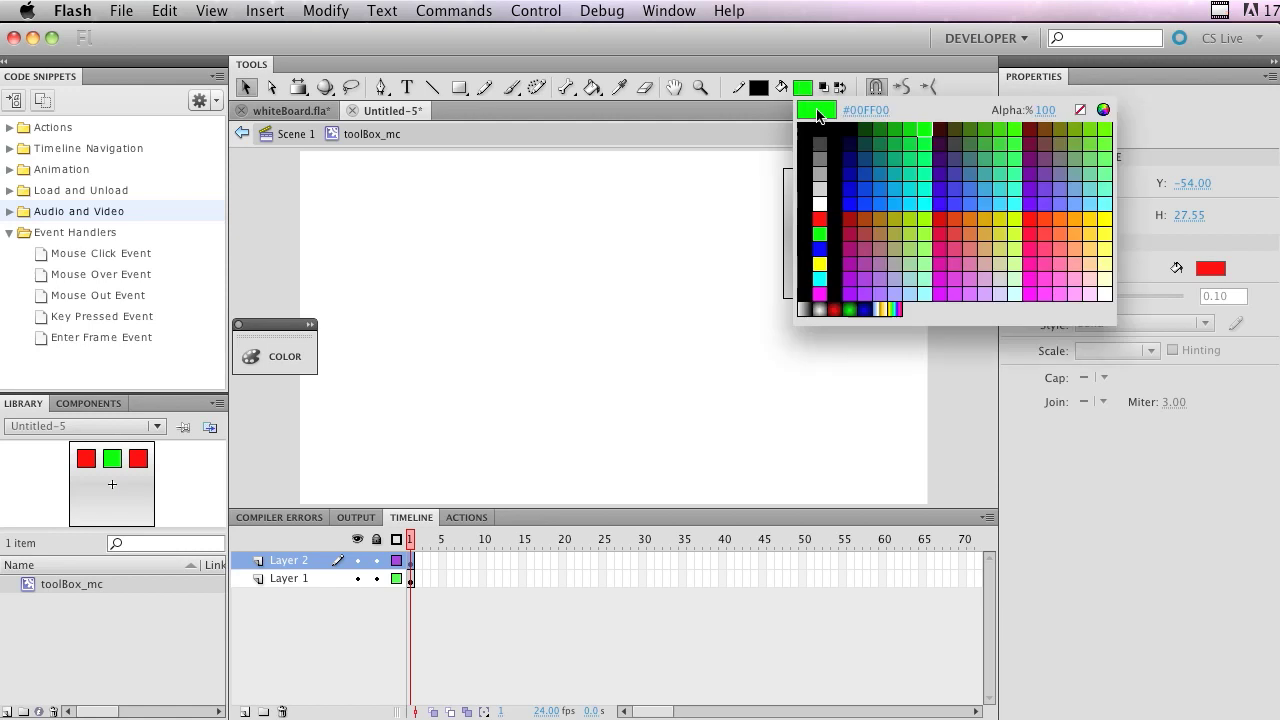
{"action": "left_click", "coordinate": [820, 247]}
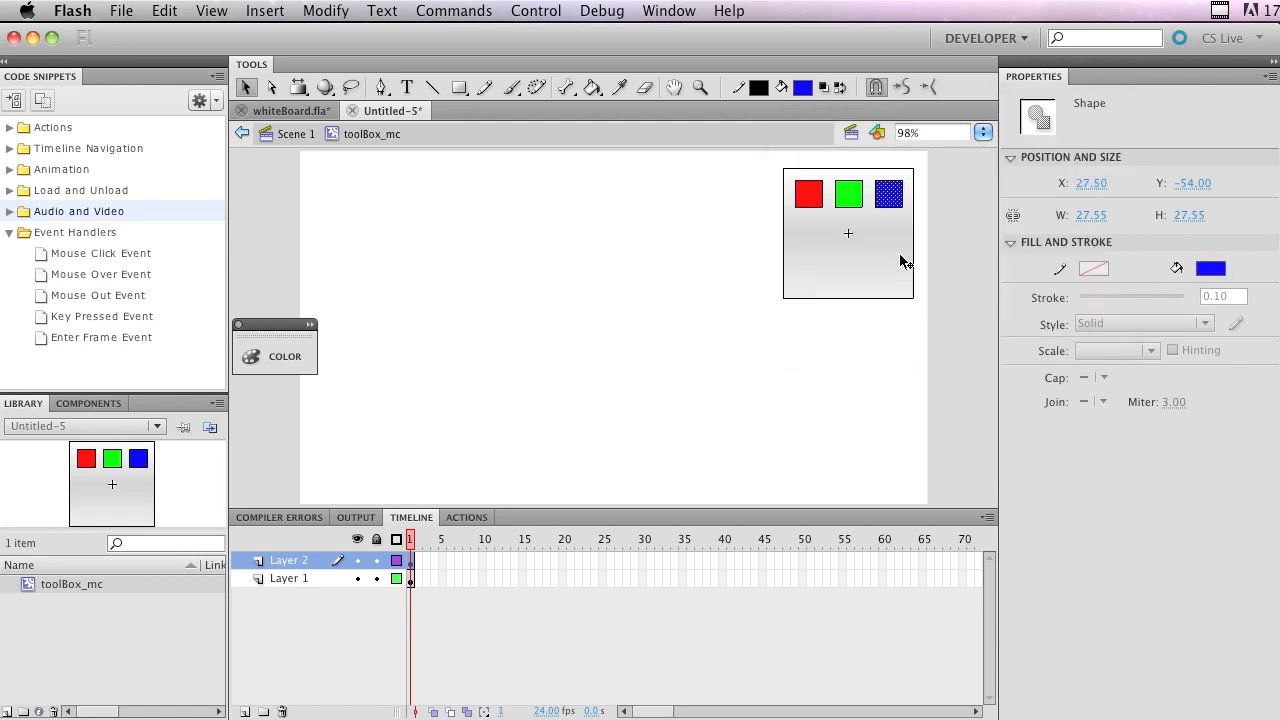
{"action": "left_click", "coordinate": [925, 253]}
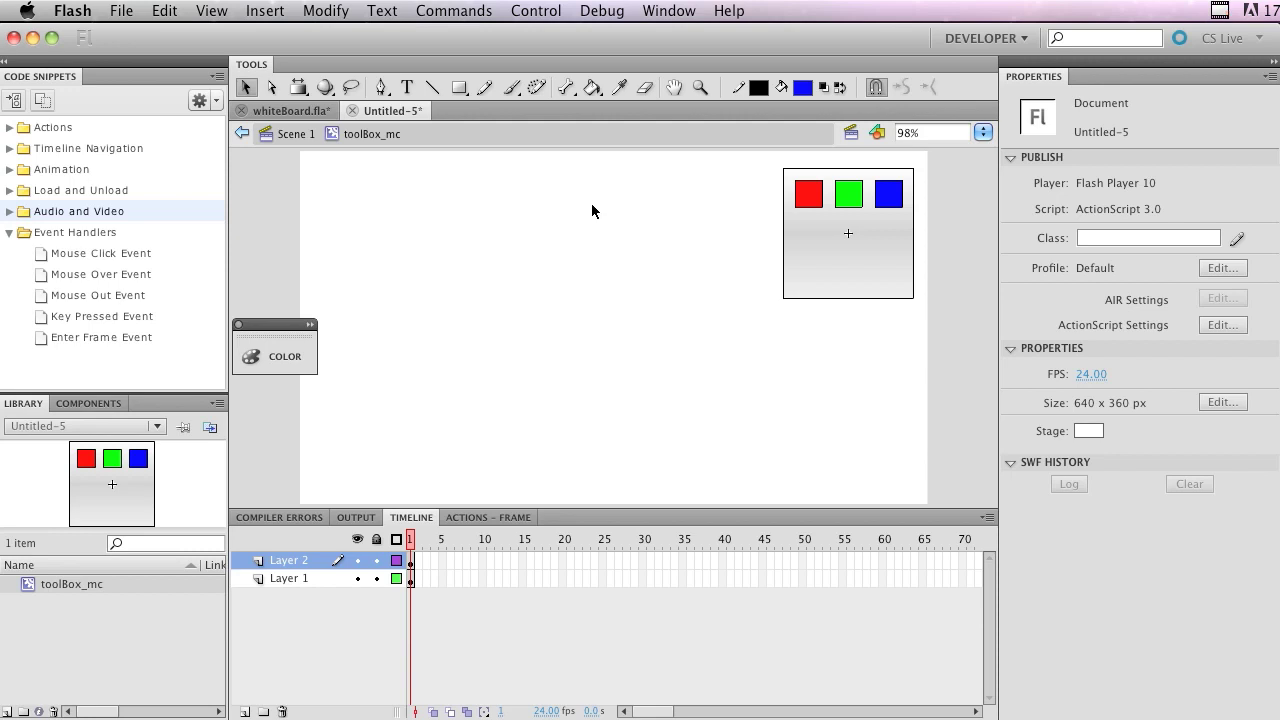
- With the Oval tool on a new Layer 3, draw a blue circle inside the toolbox below the red square
{"action": "left_click", "coordinate": [458, 91]}
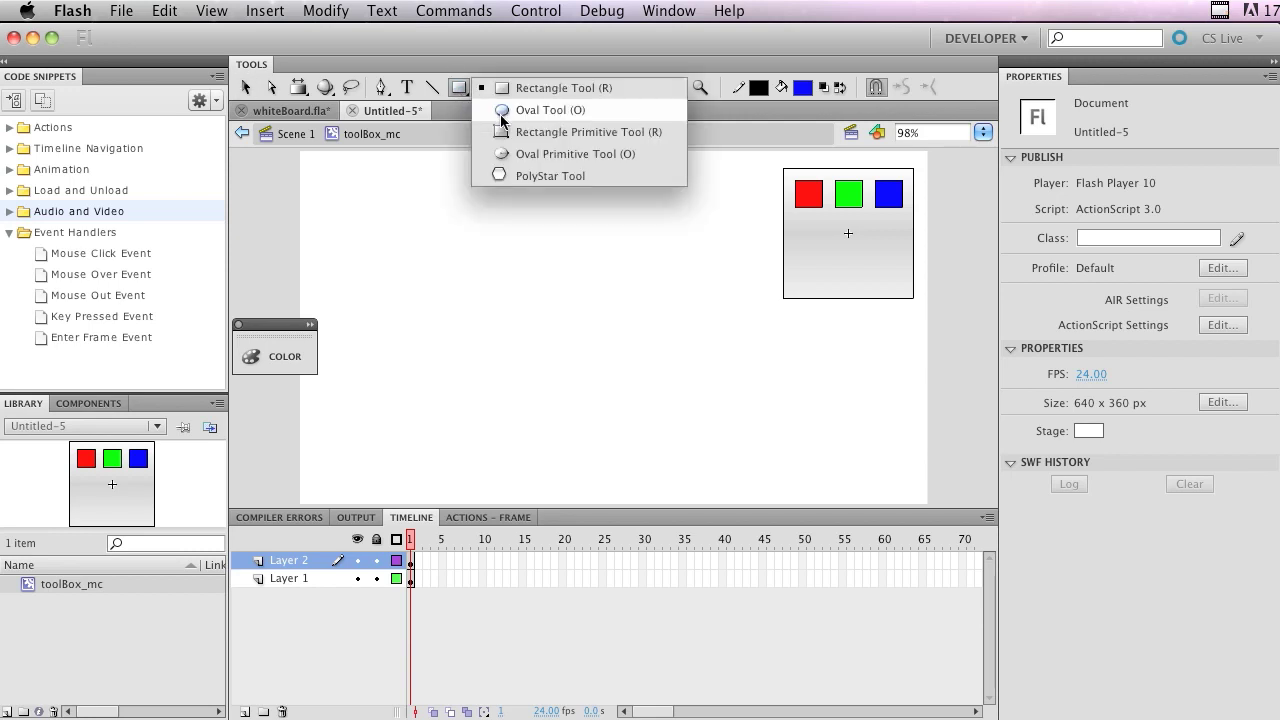
{"action": "left_click", "coordinate": [502, 114]}
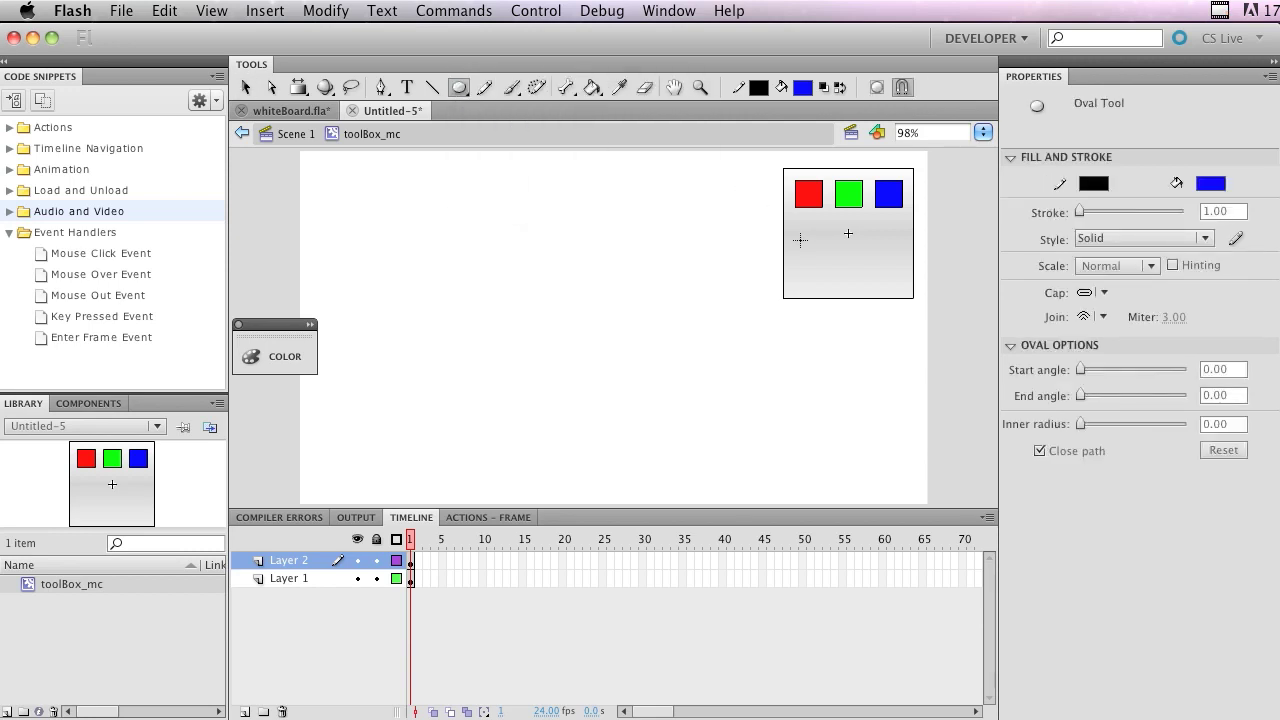
{"action": "left_click", "coordinate": [244, 712]}
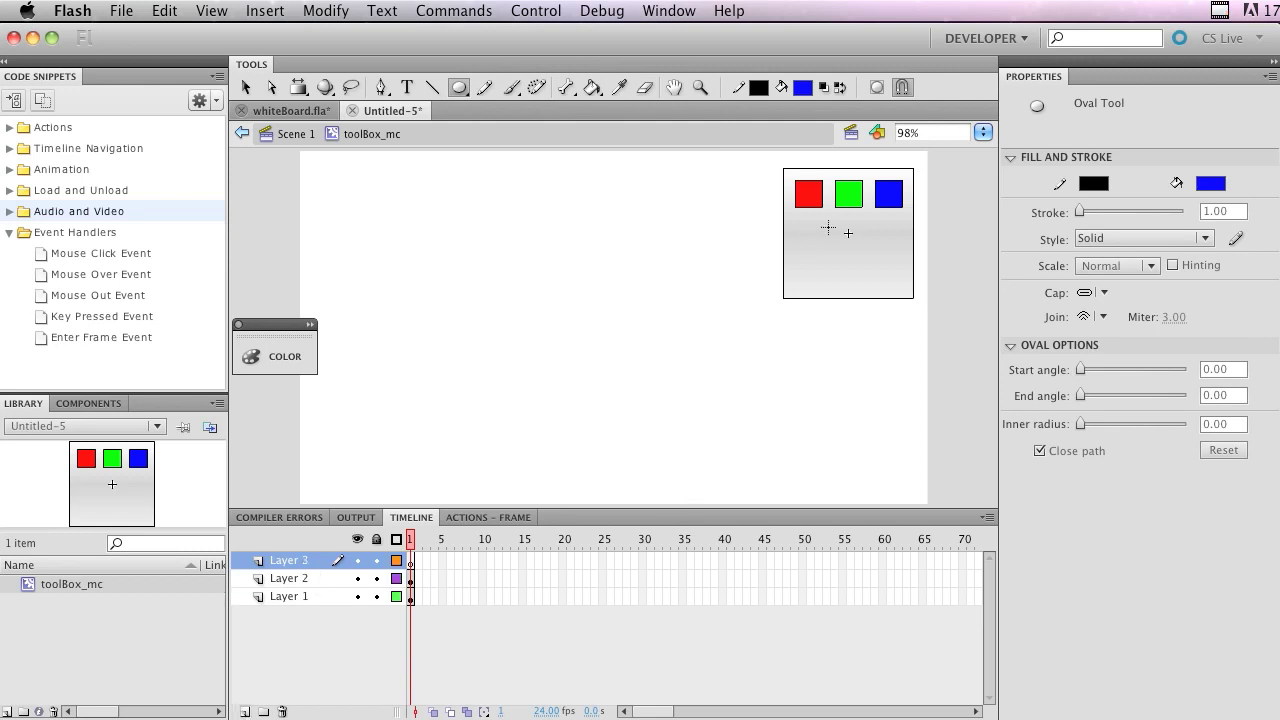
{"action": "left_click_drag", "start_coordinate": [806, 237], "coordinate": [829, 255]}
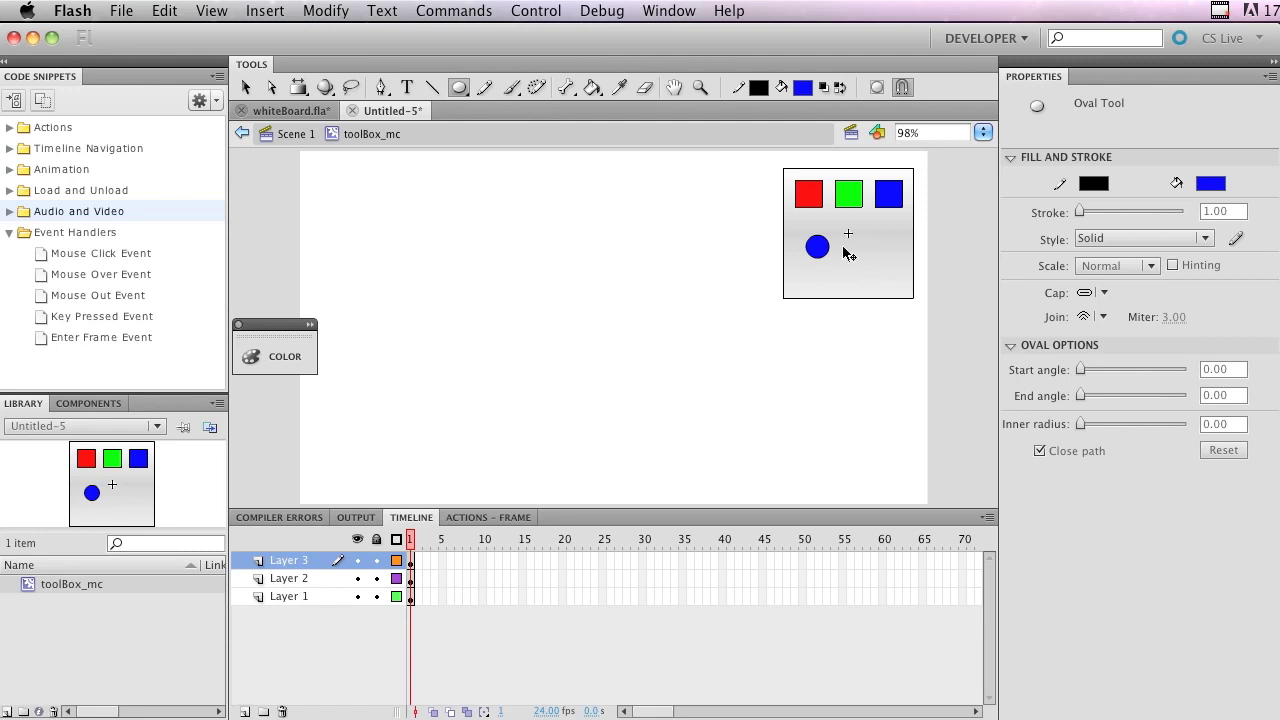
{"action": "key", "text": "cmd+z"}
{"action": "left_click_drag", "start_coordinate": [799, 240], "coordinate": [840, 264]}
- Select the blue circle's fill and outline together
{"action": "key", "text": "v"}
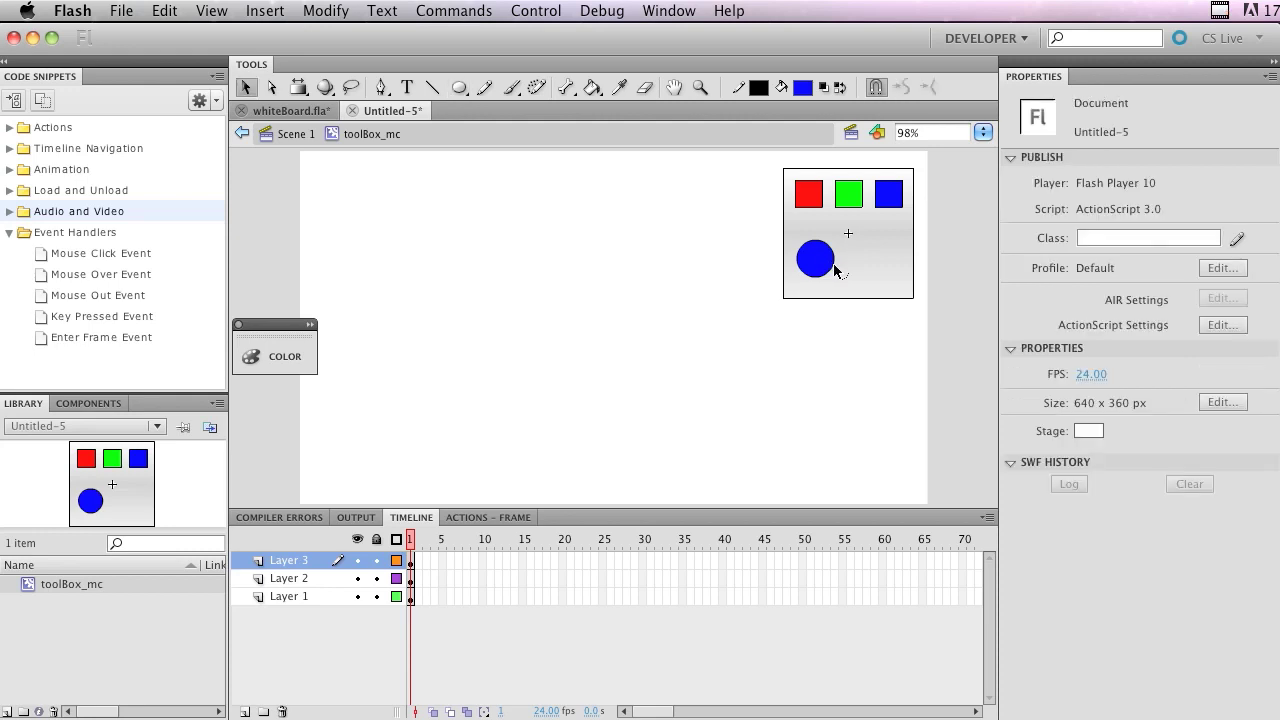
{"action": "left_click", "coordinate": [817, 261]}
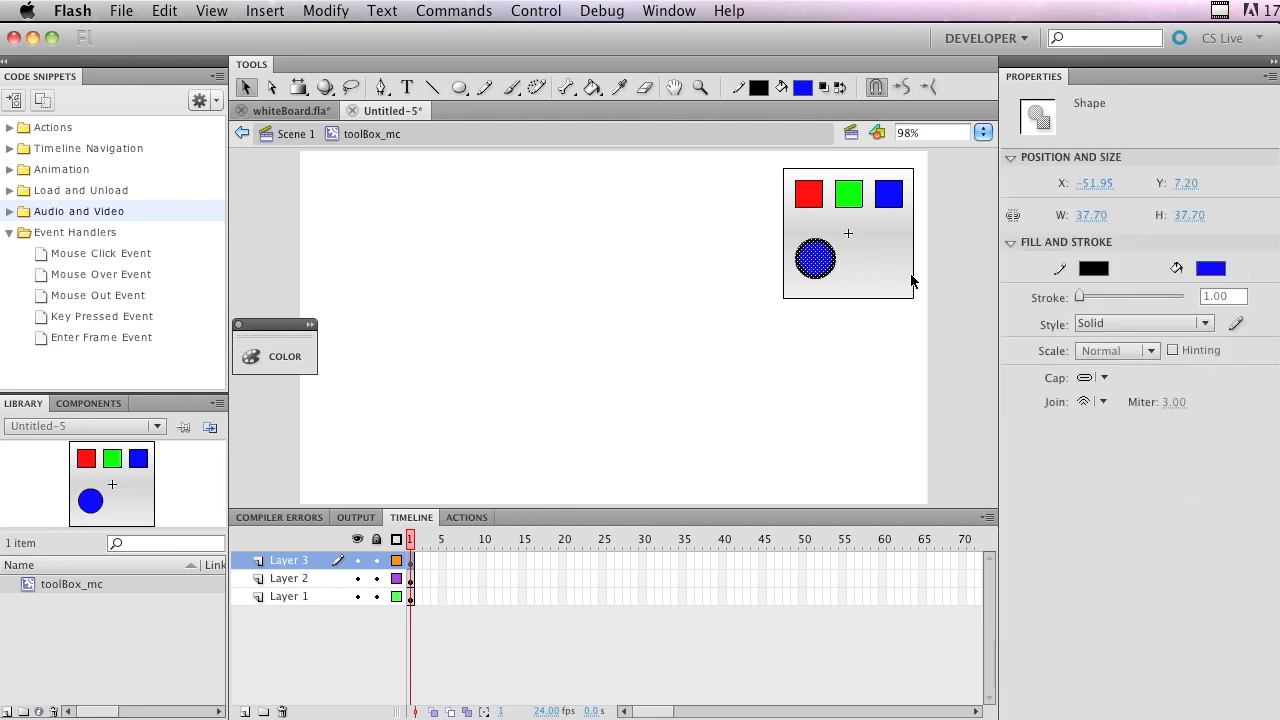
{"action": "left_click", "coordinate": [948, 288]}
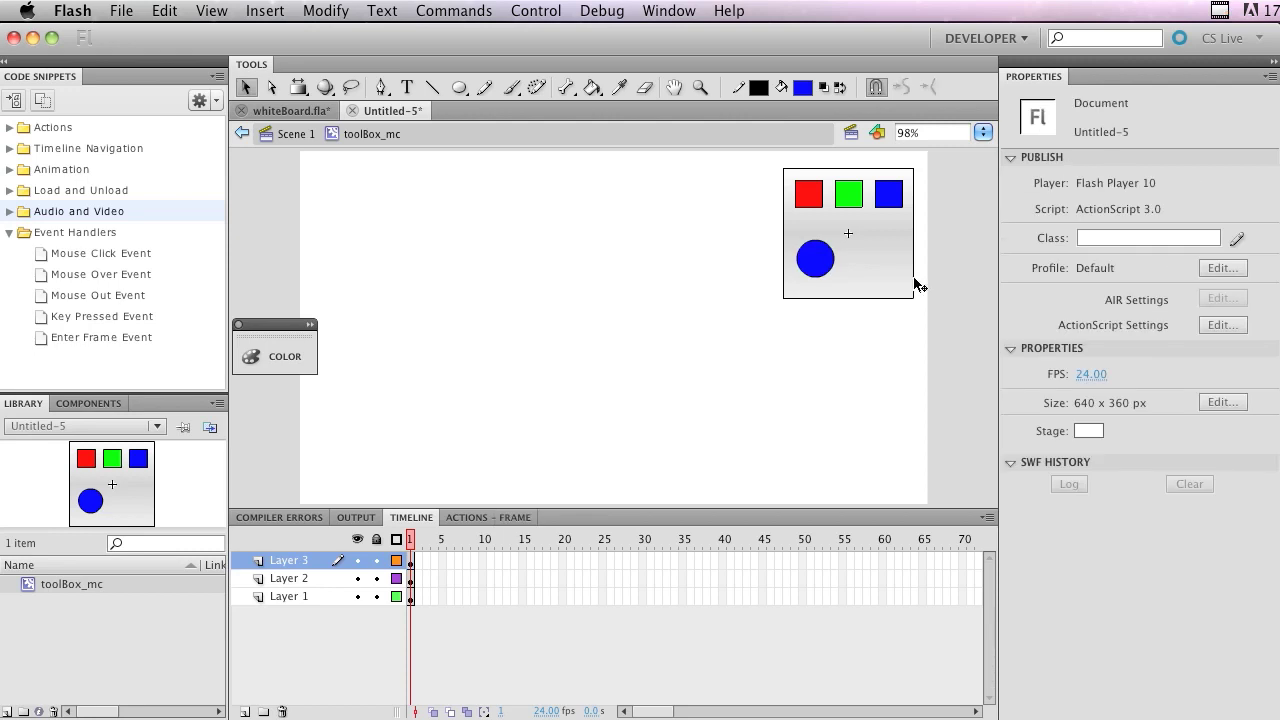
{"action": "left_click", "coordinate": [826, 262]}
{"action": "left_click", "coordinate": [826, 262]}
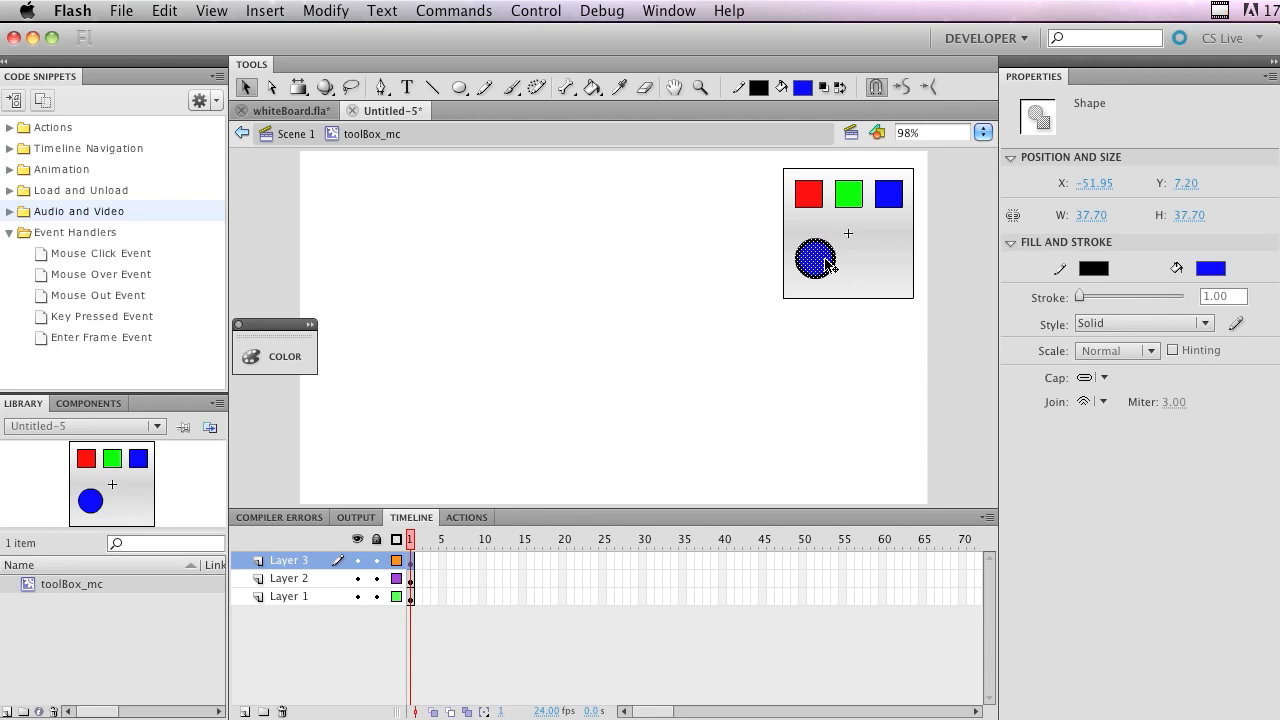
{"action": "left_click", "coordinate": [923, 277]}
{"action": "left_click", "coordinate": [822, 263]}
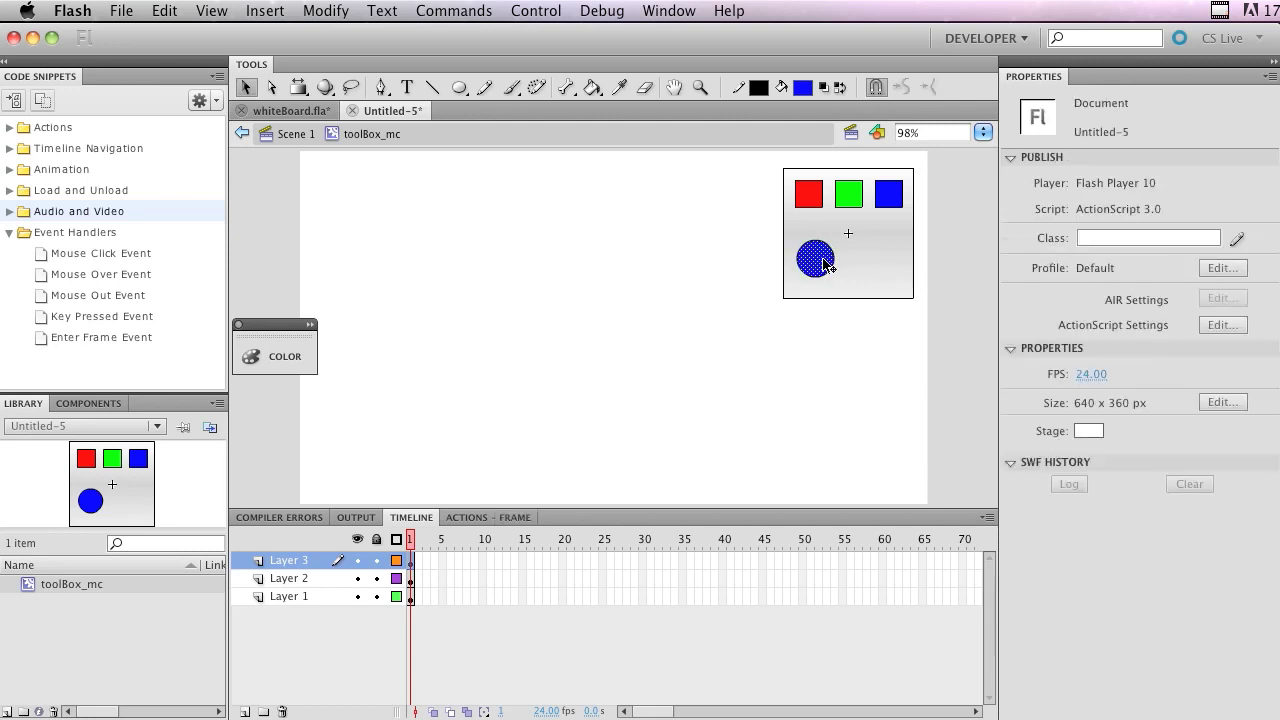
- Change the circle's fill colour to black
{"action": "left_click", "coordinate": [803, 88]}
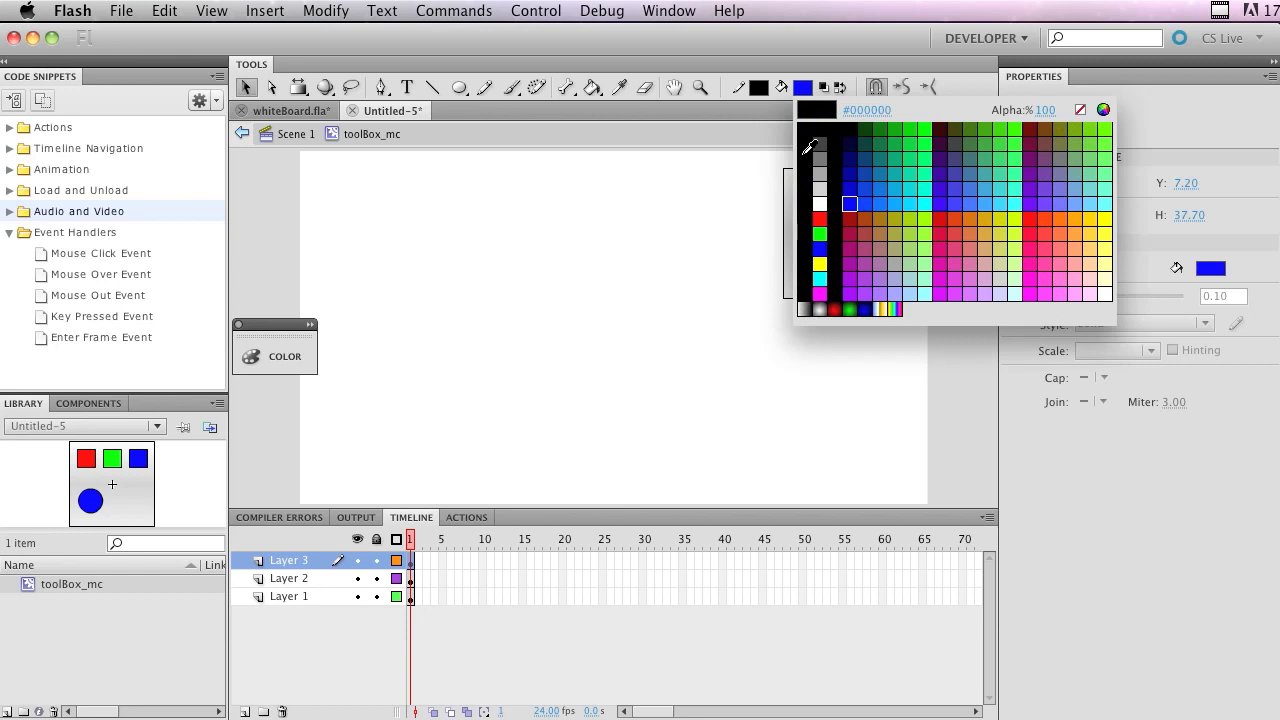
{"action": "left_click", "coordinate": [818, 135]}
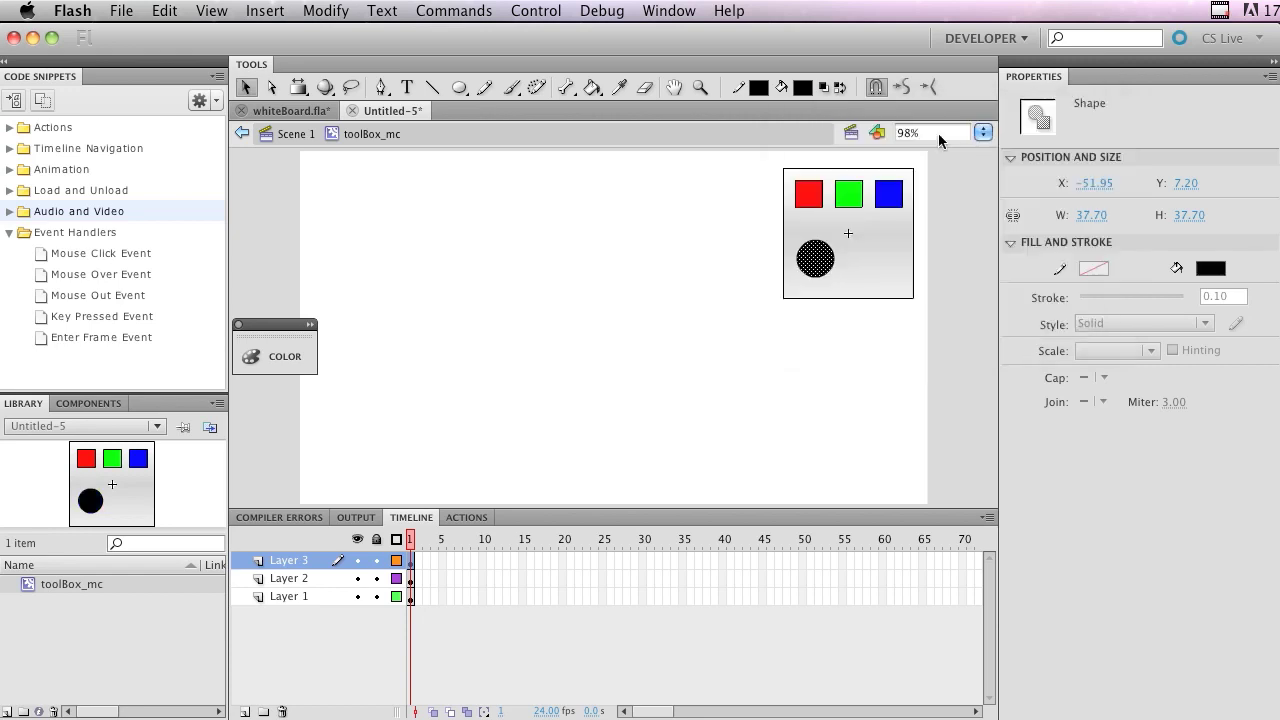
{"action": "left_click", "coordinate": [930, 241]}
- Paste a duplicate of the black circle and place it beside the first
{"action": "left_click", "coordinate": [820, 262]}
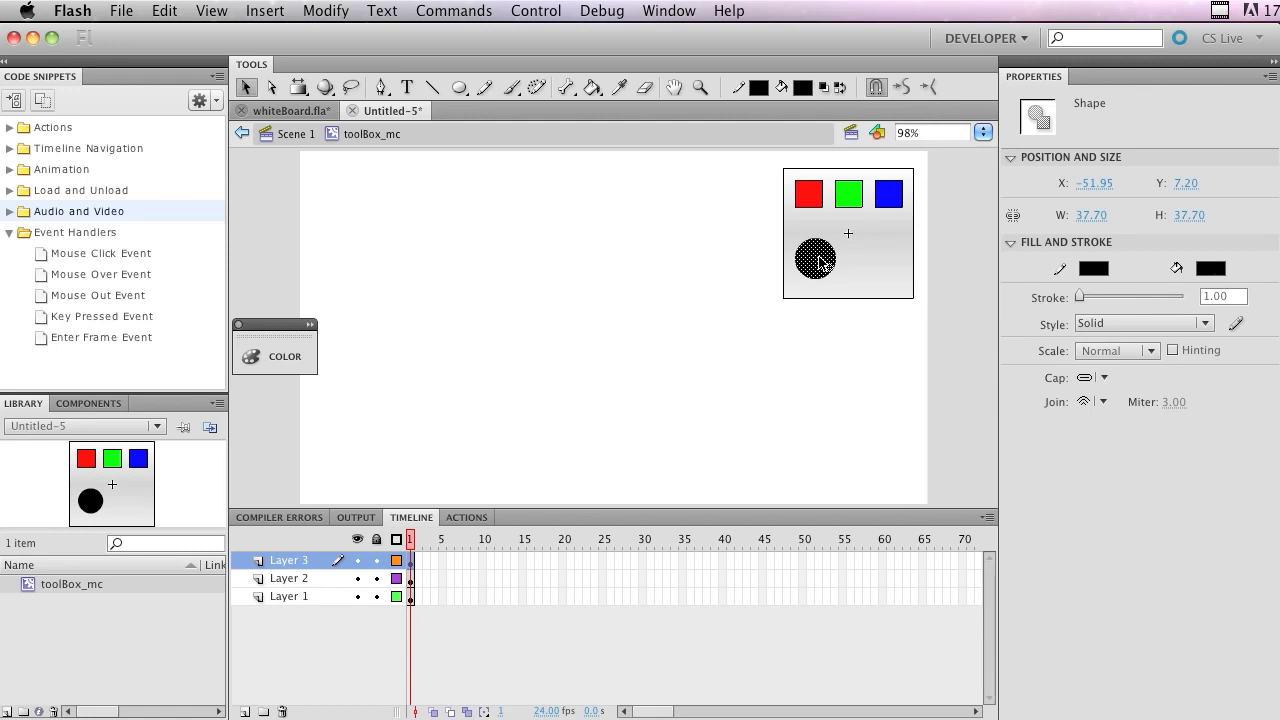
{"action": "key", "text": "ctrl+v"}
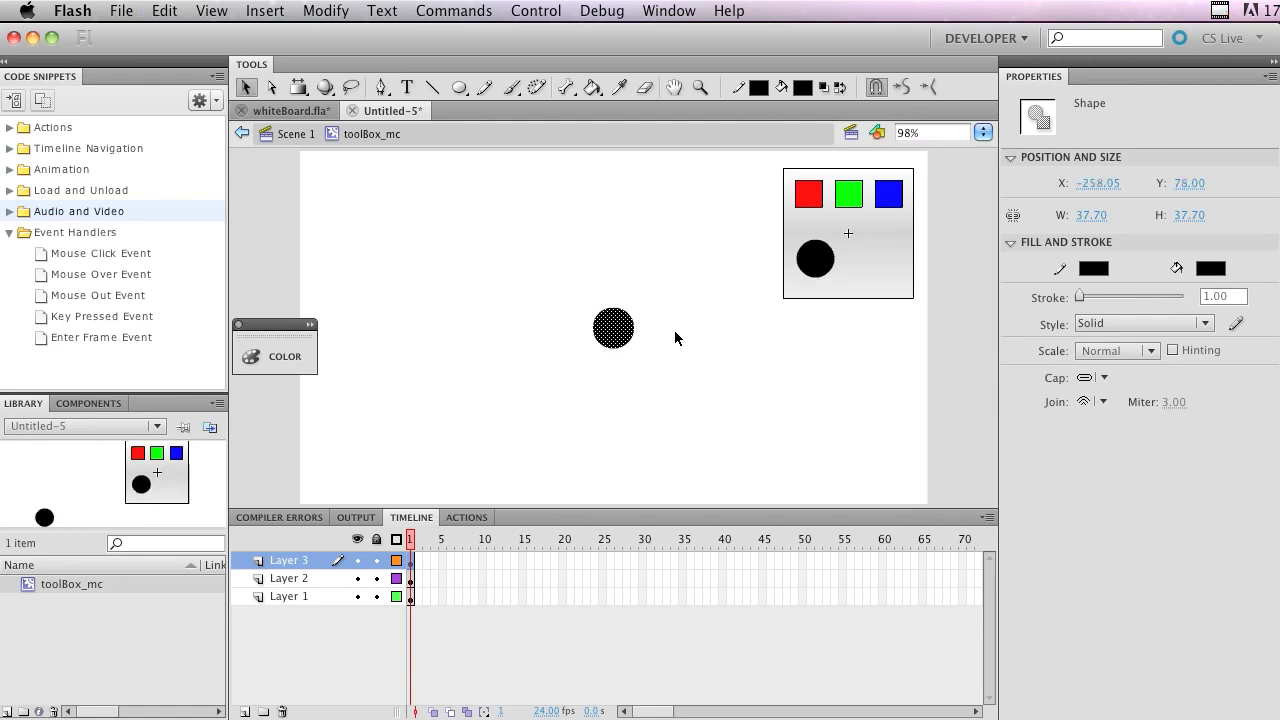
{"action": "left_click_drag", "start_coordinate": [616, 335], "coordinate": [868, 262]}
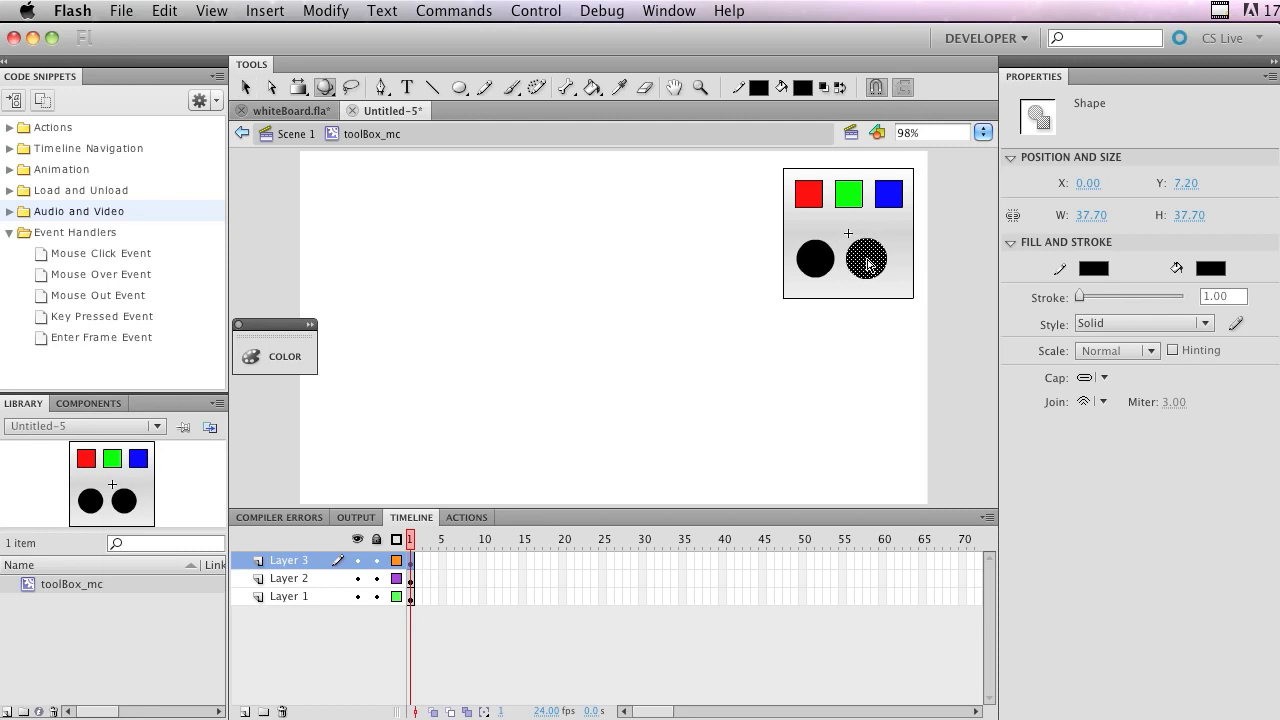
- Scale the second black circle down with Free Transform to about 19.80 x 19.80 px
{"action": "left_click", "coordinate": [298, 87]}
{"action": "left_click", "coordinate": [298, 87]}
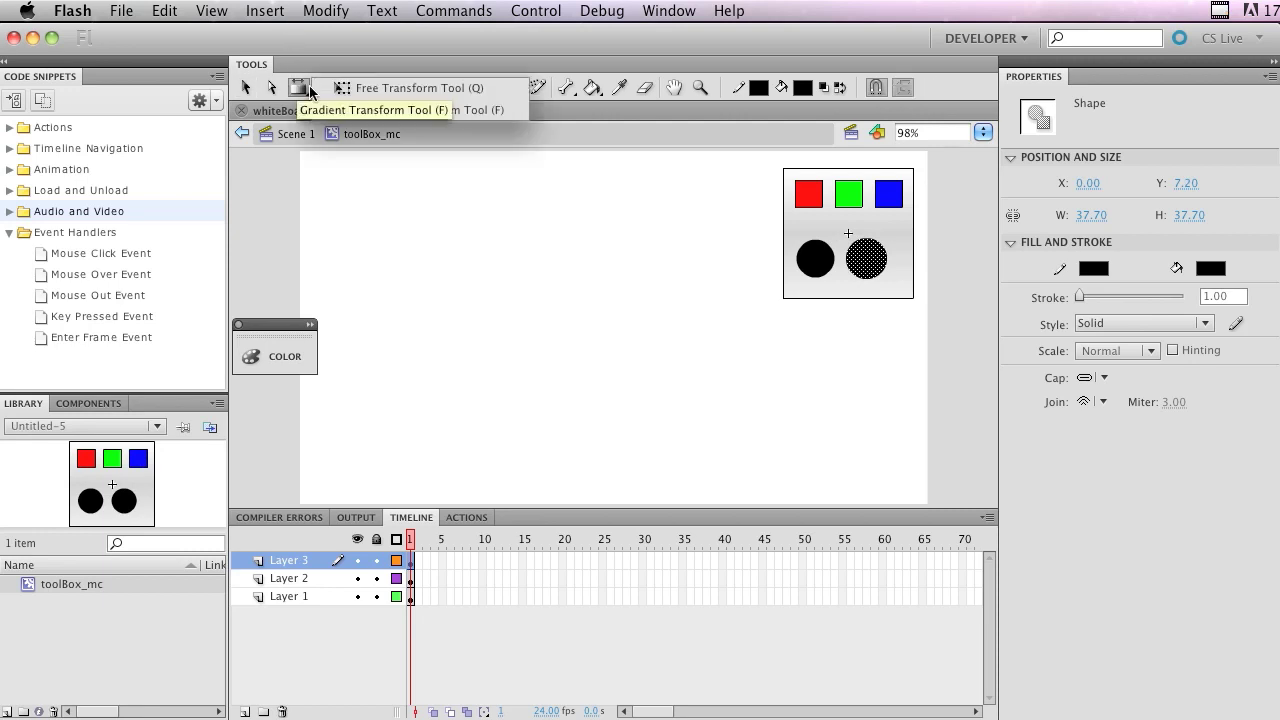
{"action": "left_click", "coordinate": [350, 87]}
{"action": "left_click", "coordinate": [298, 87]}
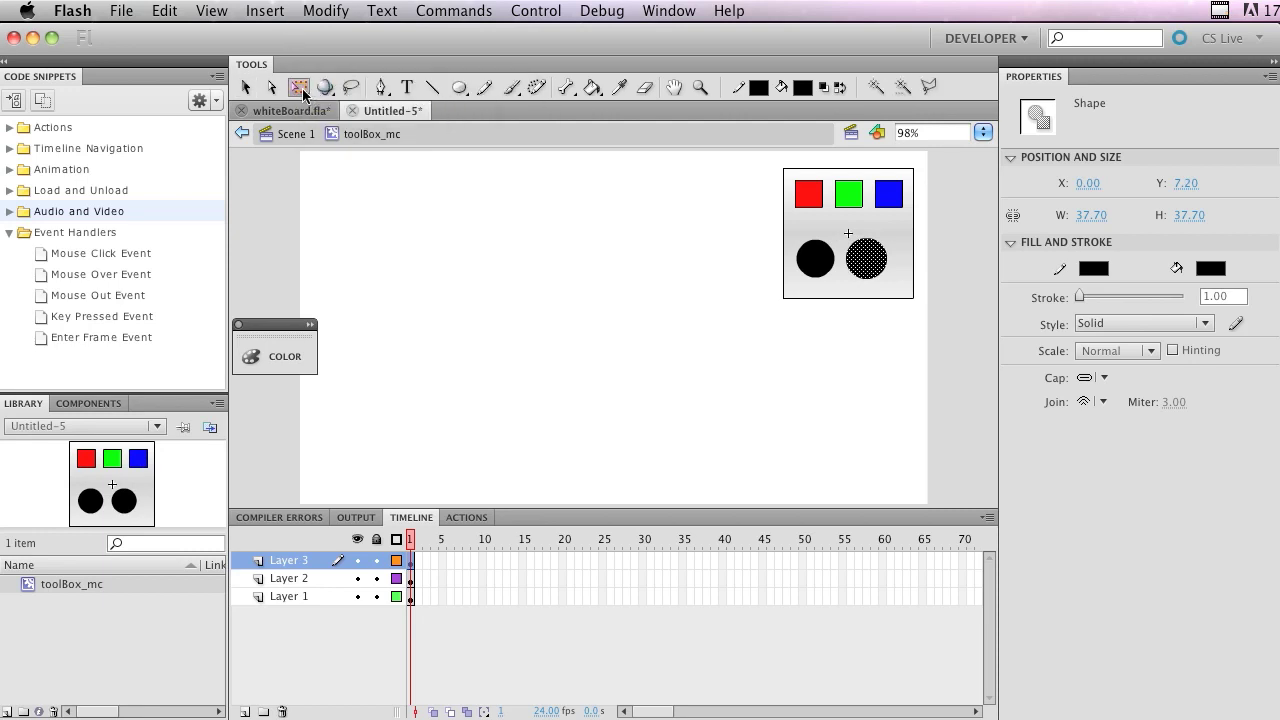
{"action": "left_click", "coordinate": [355, 91]}
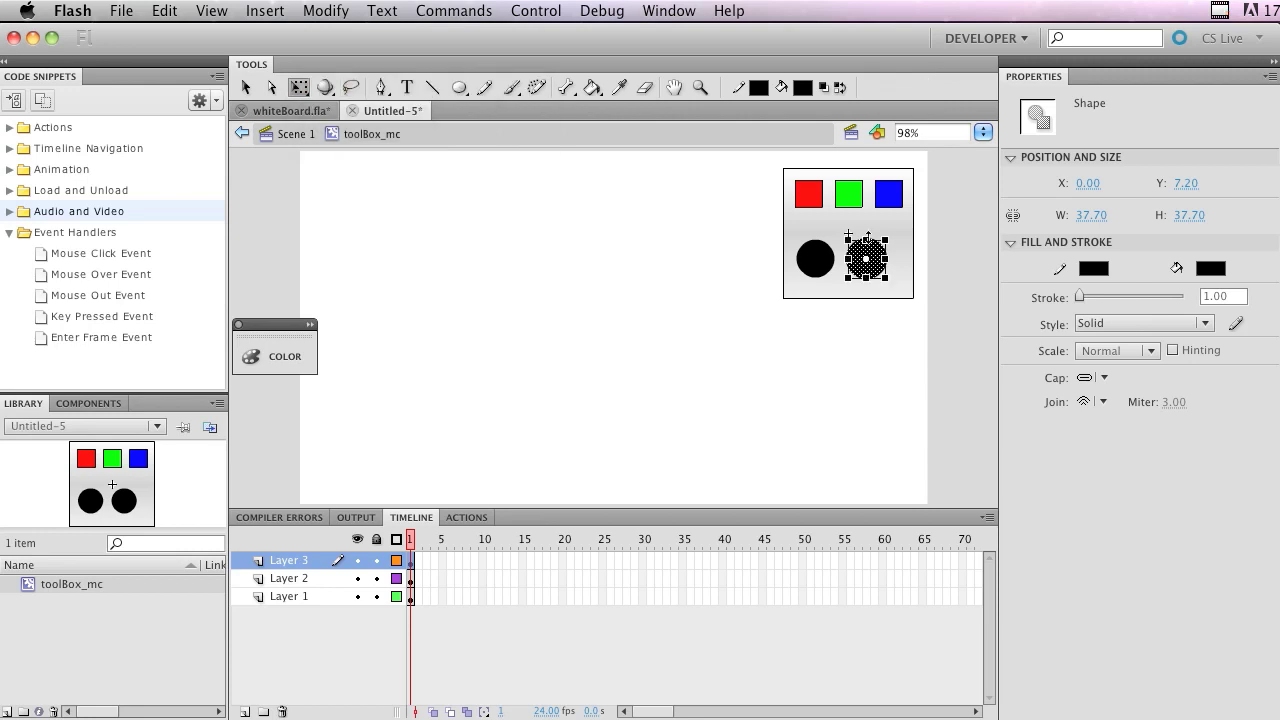
{"action": "left_click_drag", "start_coordinate": [887, 278], "coordinate": [872, 265]}
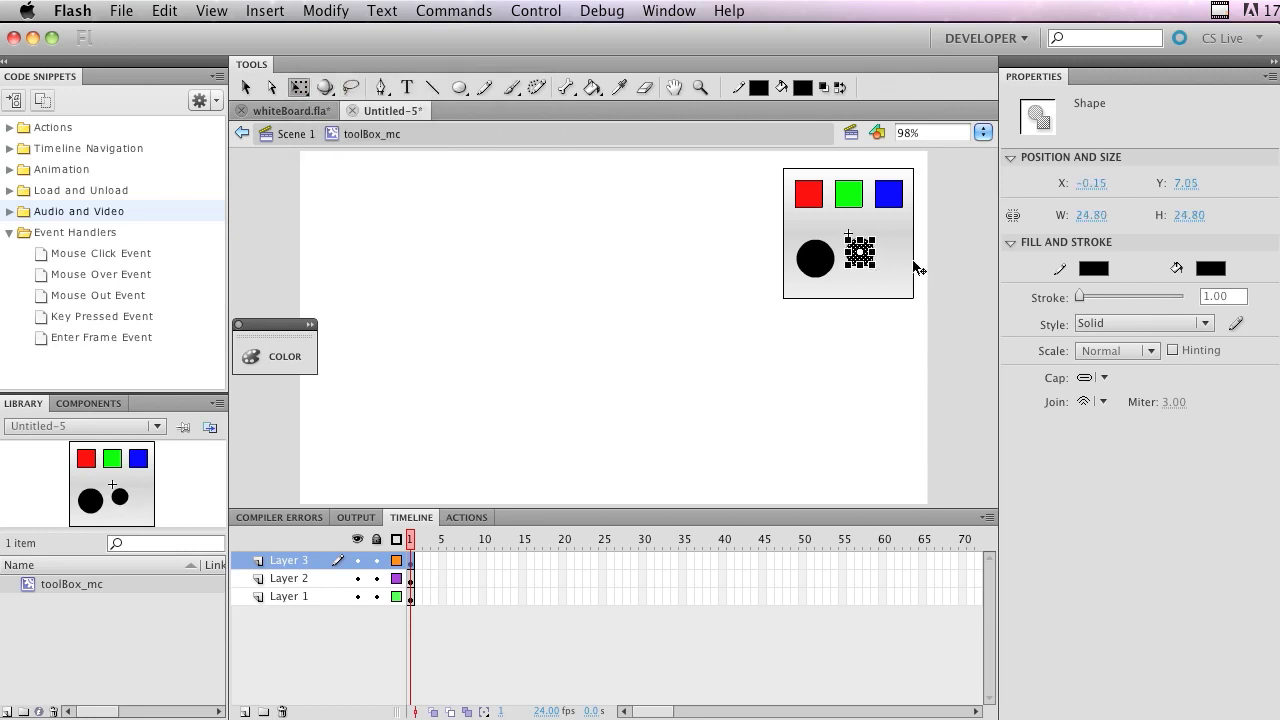
{"action": "left_click_drag", "start_coordinate": [875, 266], "coordinate": [866, 262]}
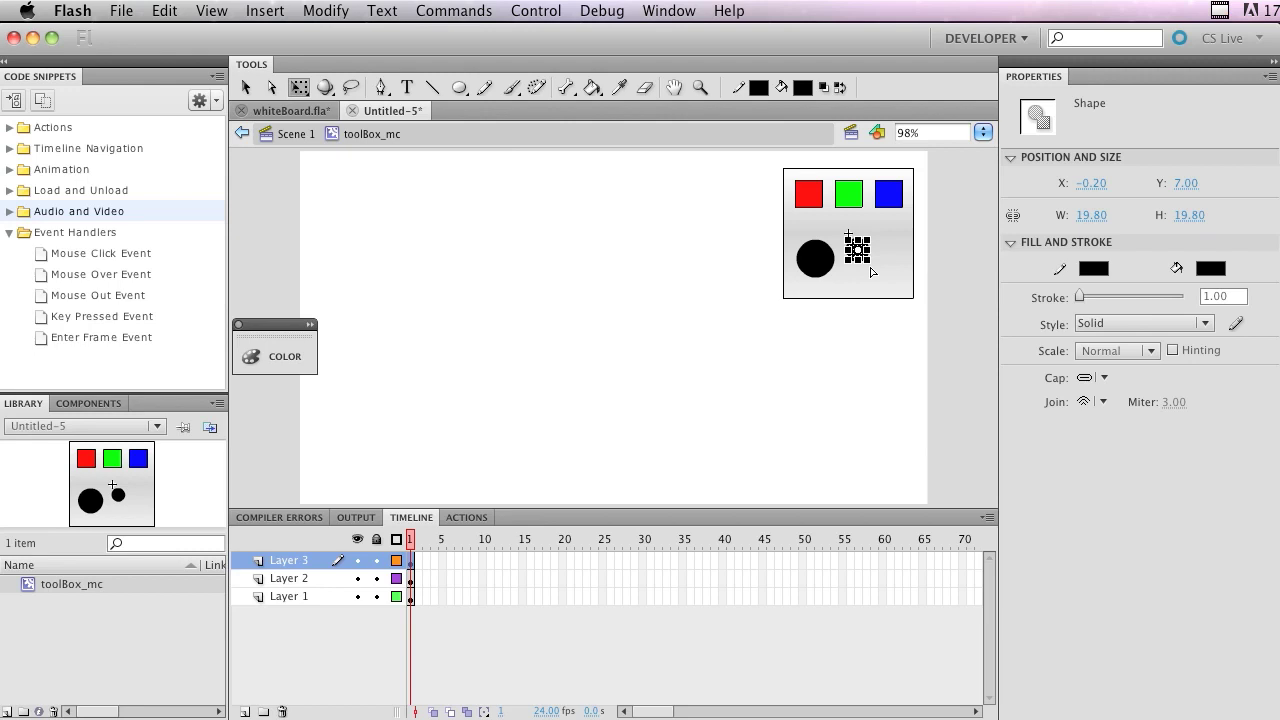
- Paste a copy of the small circle and move it to the toolbox's right edge
{"action": "key", "text": "Delete"}
{"action": "key", "text": "super+z"}
{"action": "key", "text": "super+v"}
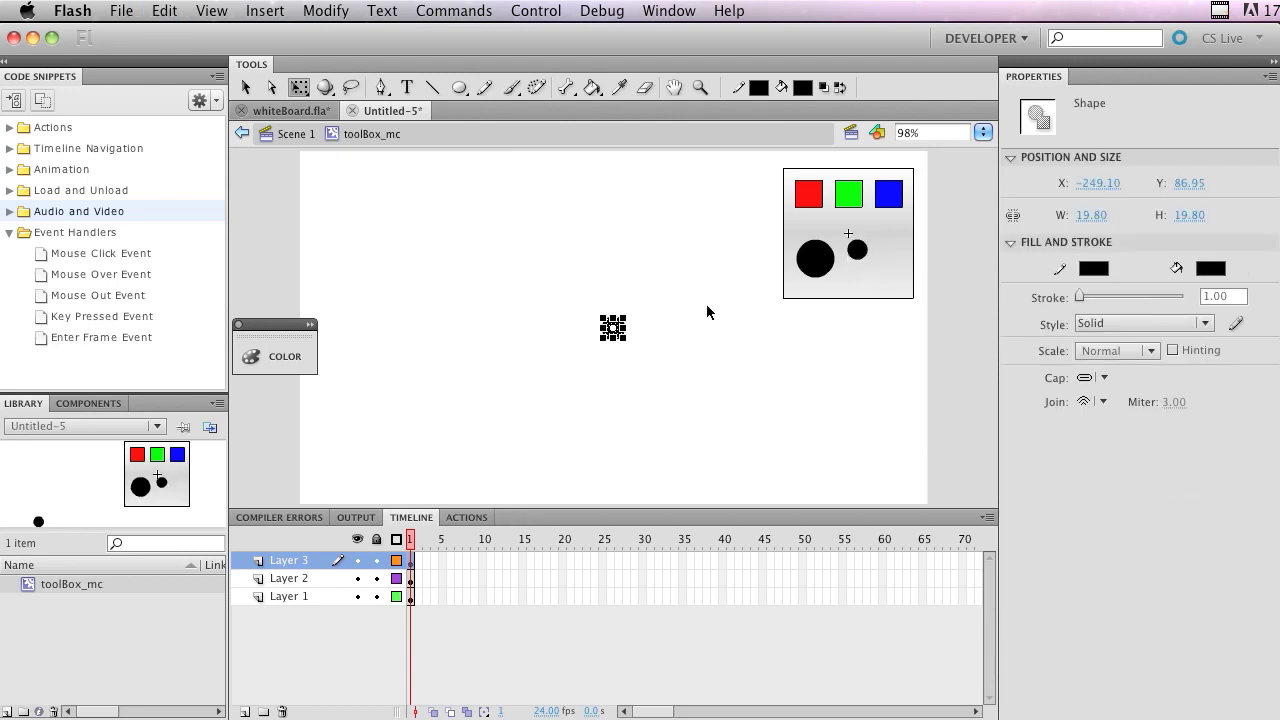
{"action": "left_click", "coordinate": [663, 330]}
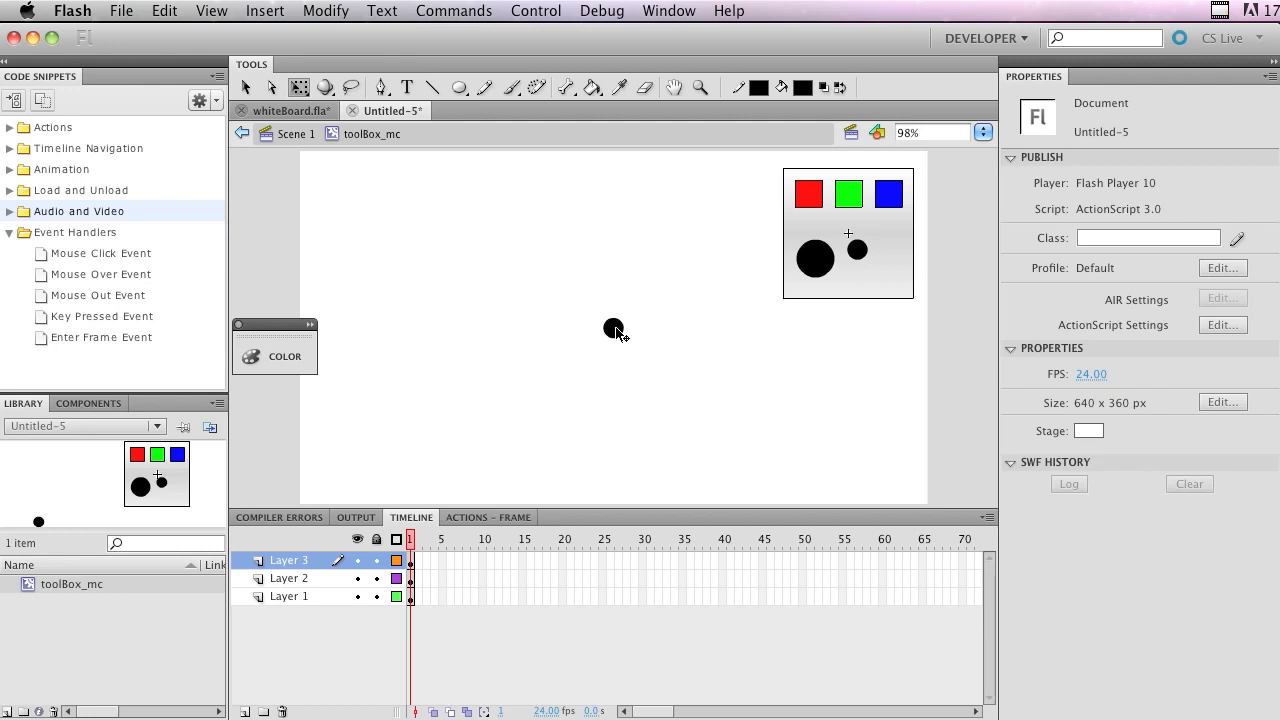
{"action": "left_click", "coordinate": [618, 332]}
{"action": "key", "text": "v"}
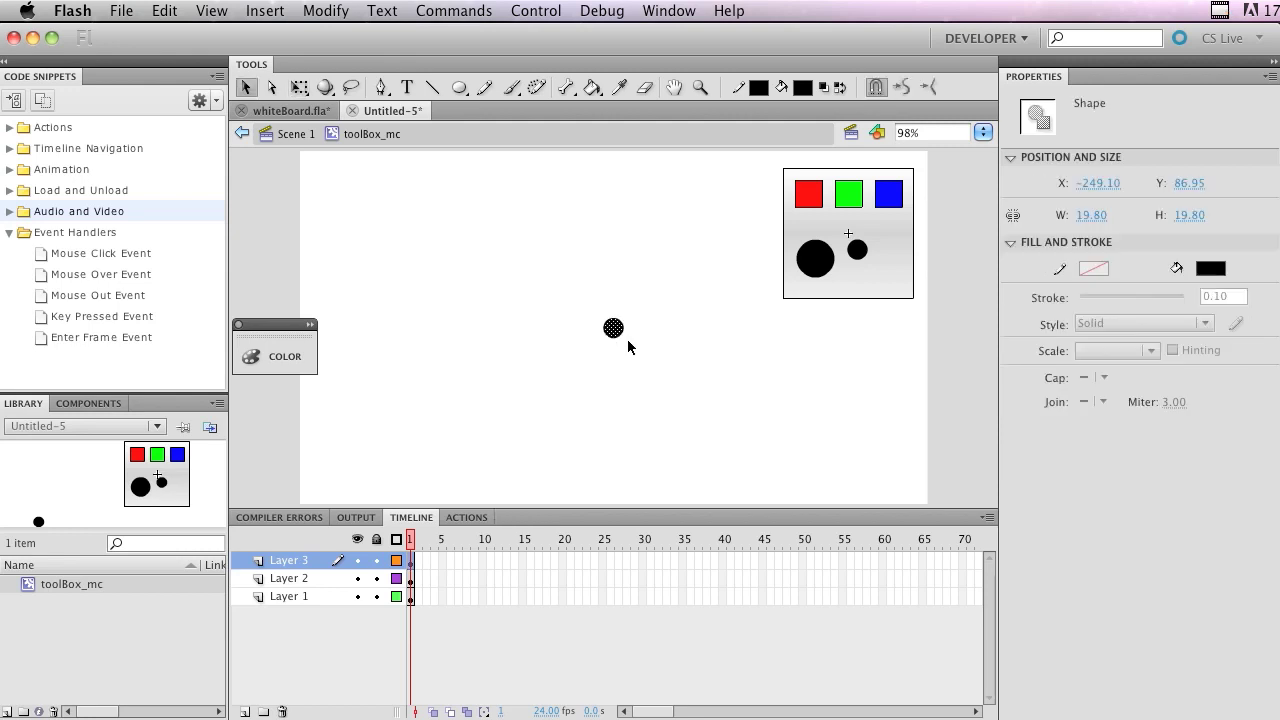
{"action": "mouse_move", "coordinate": [613, 328]}
{"action": "left_mouse_down"}
{"action": "mouse_move", "coordinate": [912, 262]}
{"action": "mouse_move", "coordinate": [886, 268]}
{"action": "left_mouse_up"}
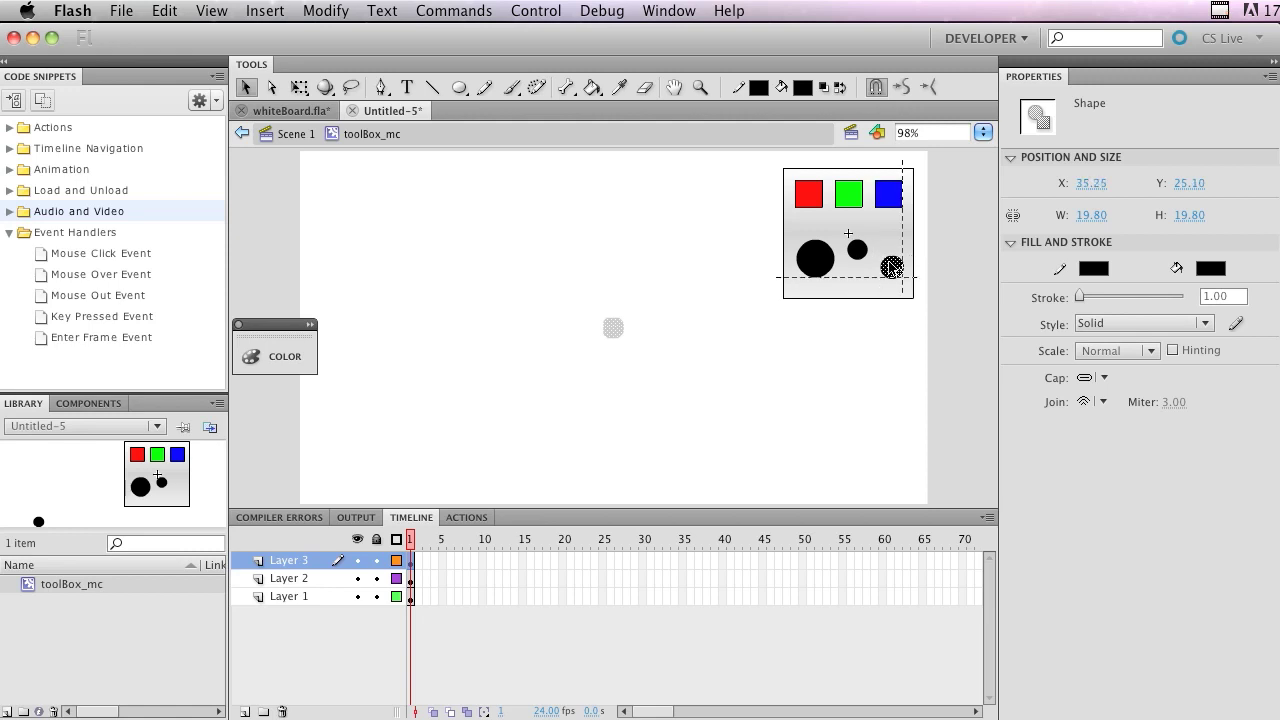
- Line up the smallest circle with the others, nudging it up and one pixel left
{"action": "left_click_drag", "start_coordinate": [858, 252], "coordinate": [860, 262]}
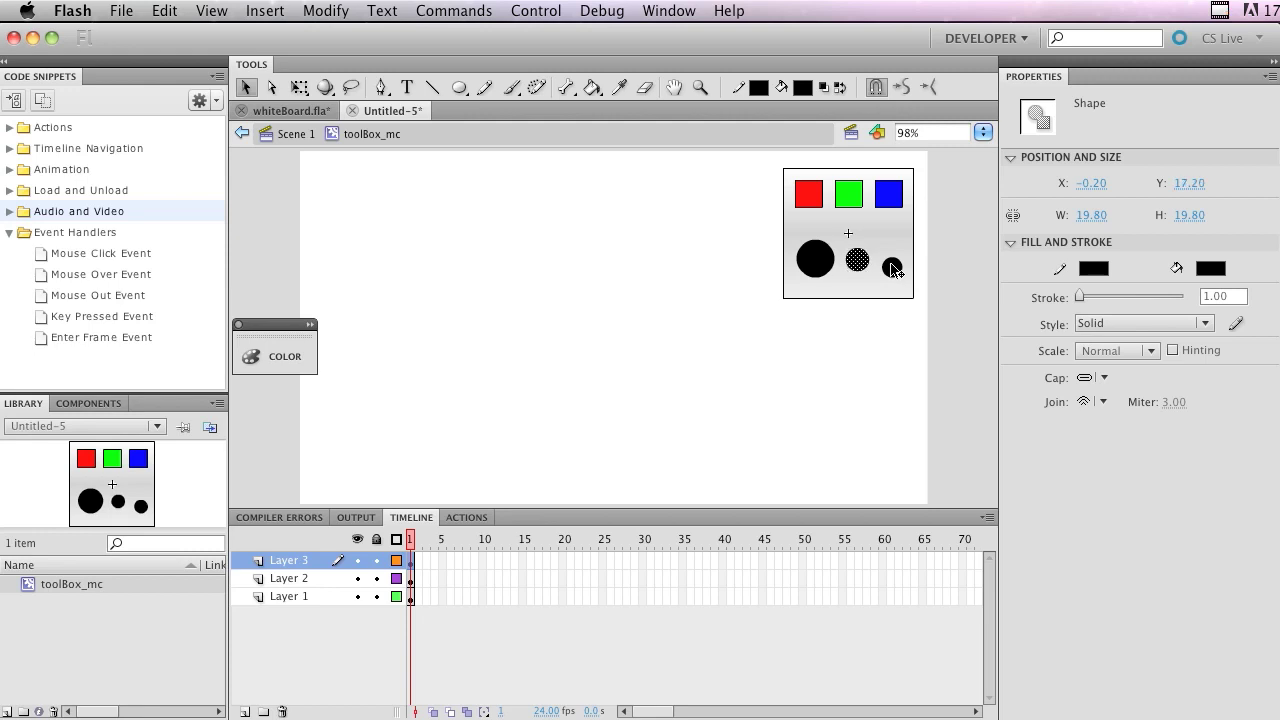
{"action": "left_click", "coordinate": [890, 263]}
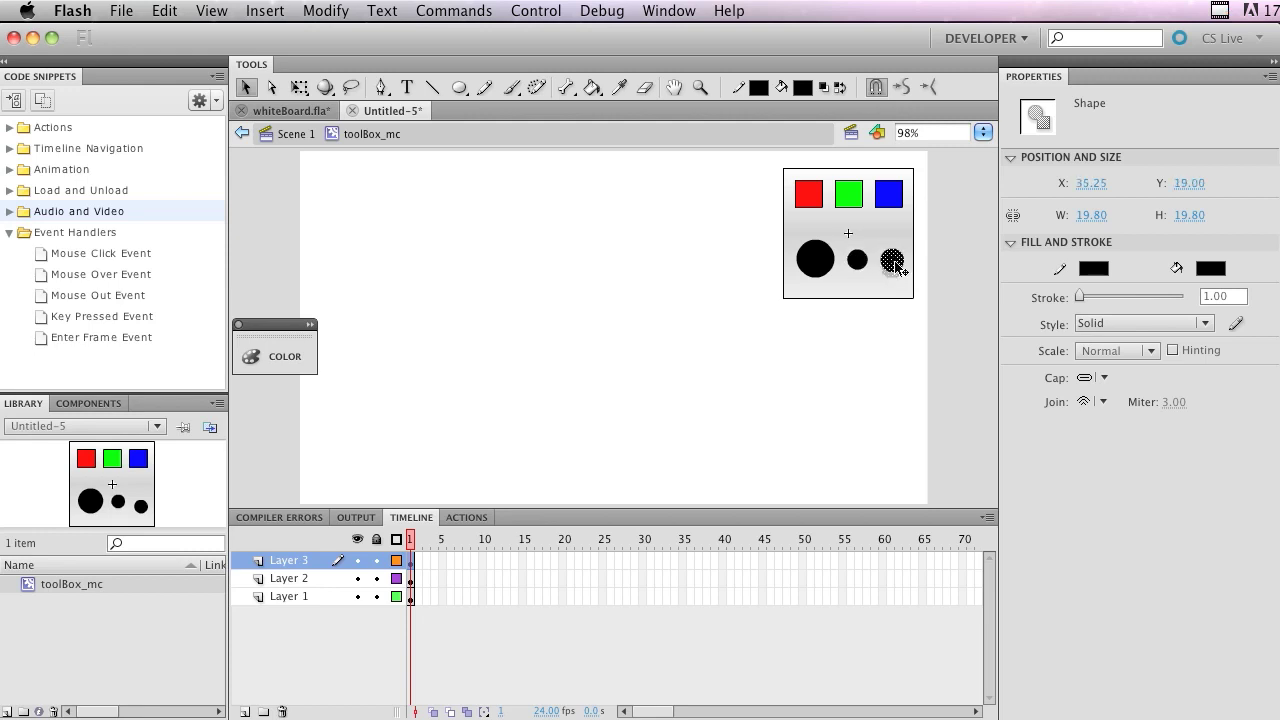
{"action": "left_click_drag", "start_coordinate": [893, 263], "coordinate": [892, 259]}
{"action": "key", "text": "Left"}
{"action": "key", "text": "Left"}
{"action": "left_click", "coordinate": [934, 272]}
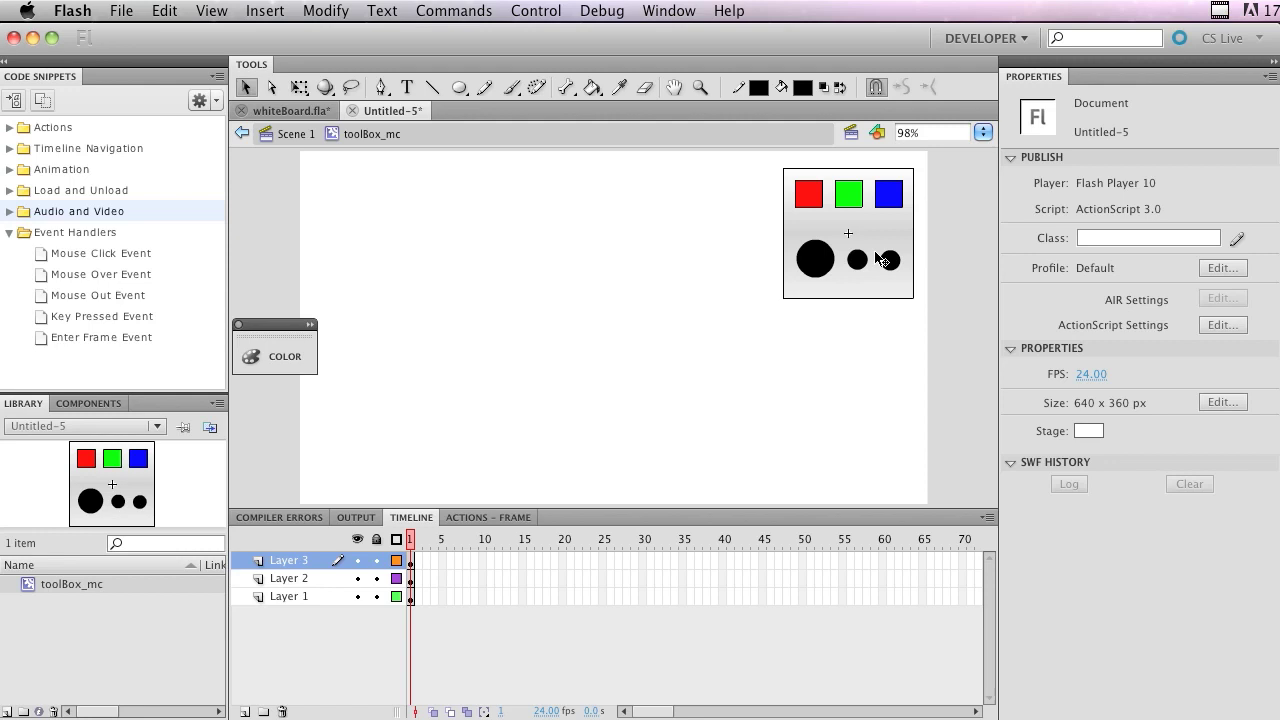
{"action": "key", "text": "super+equal"}
{"action": "key", "text": "super+equal"}
- Add a text label reading 20 inside the large circle
{"action": "left_click_drag", "start_coordinate": [753, 234], "coordinate": [809, 134]}
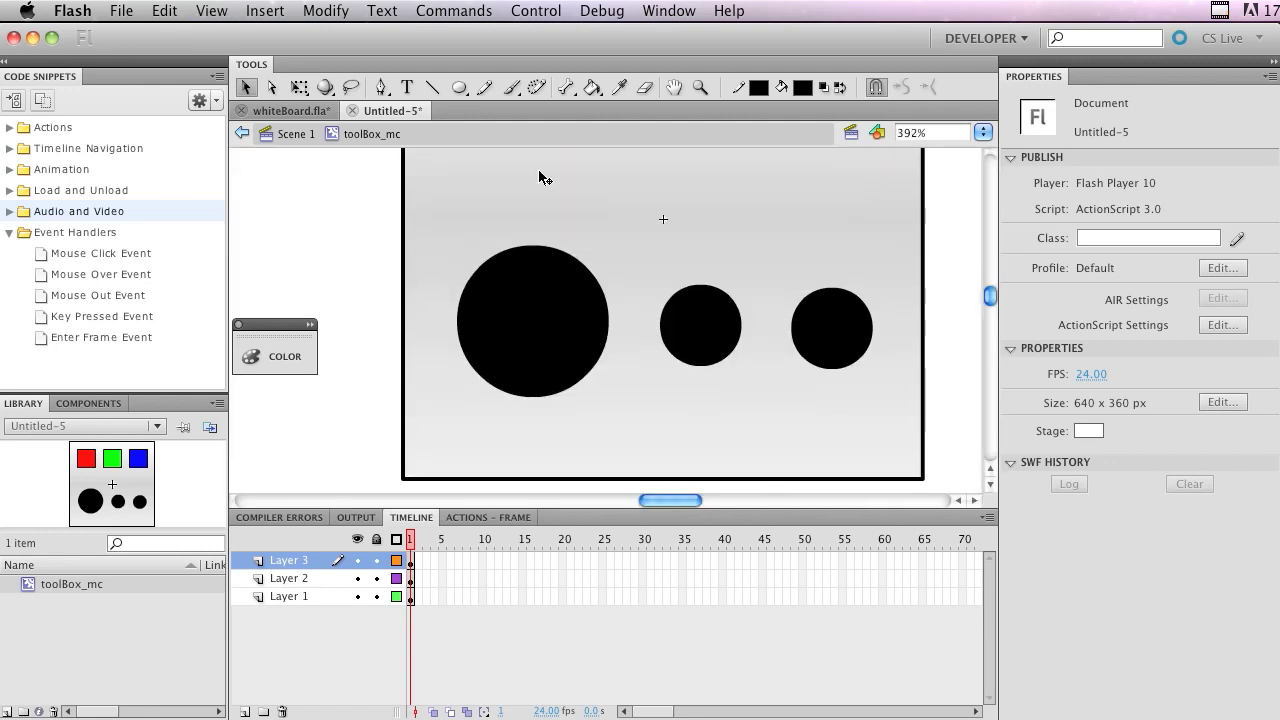
{"action": "left_click", "coordinate": [406, 87]}
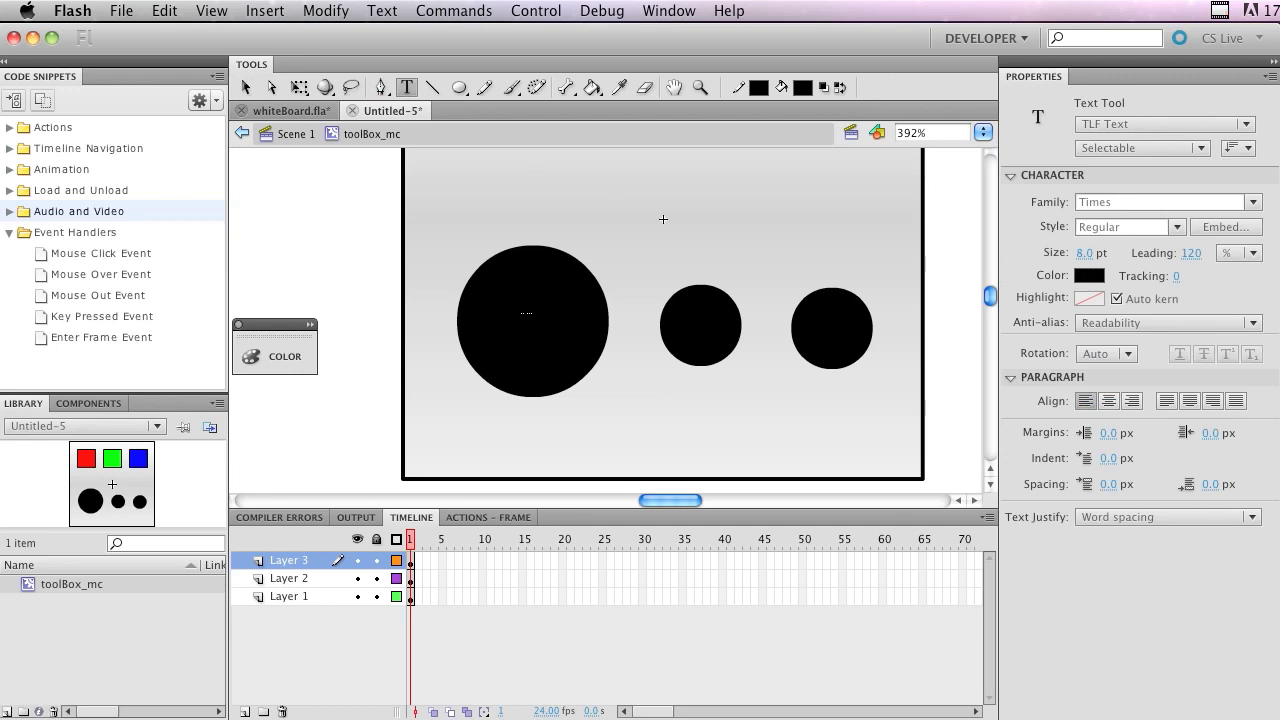
{"action": "left_click", "coordinate": [516, 326]}
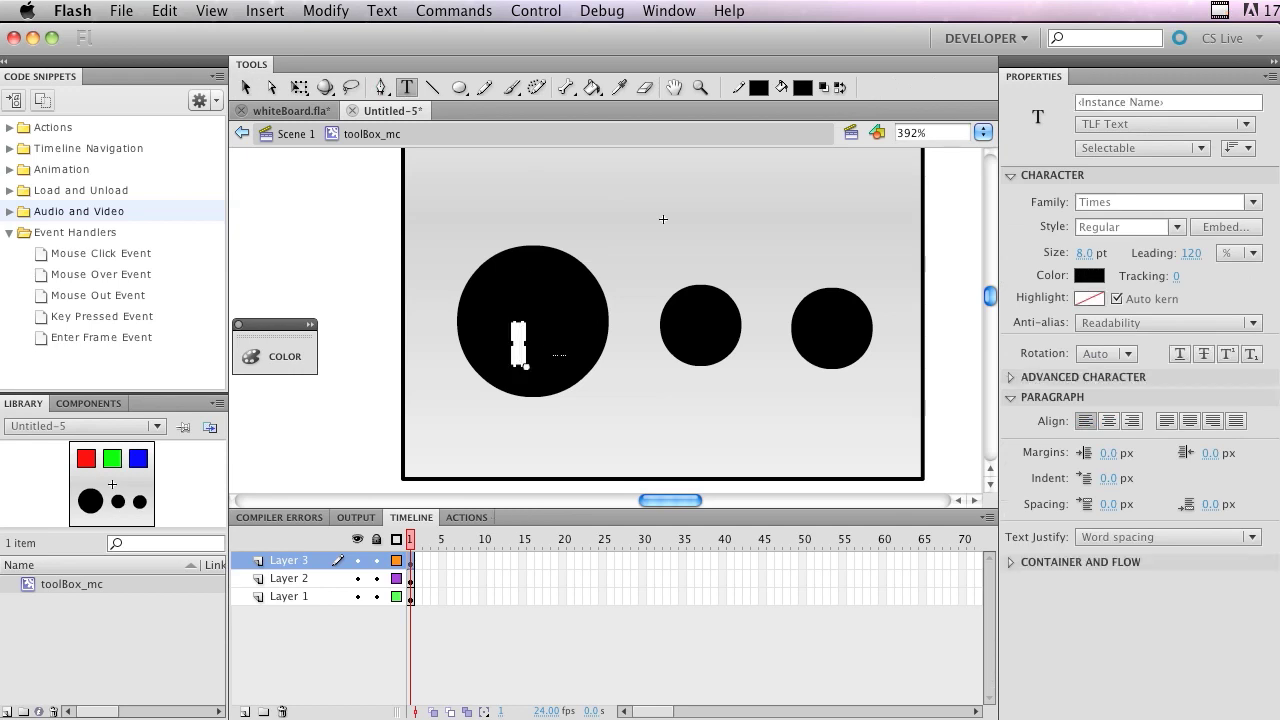
{"action": "type", "text": "20"}
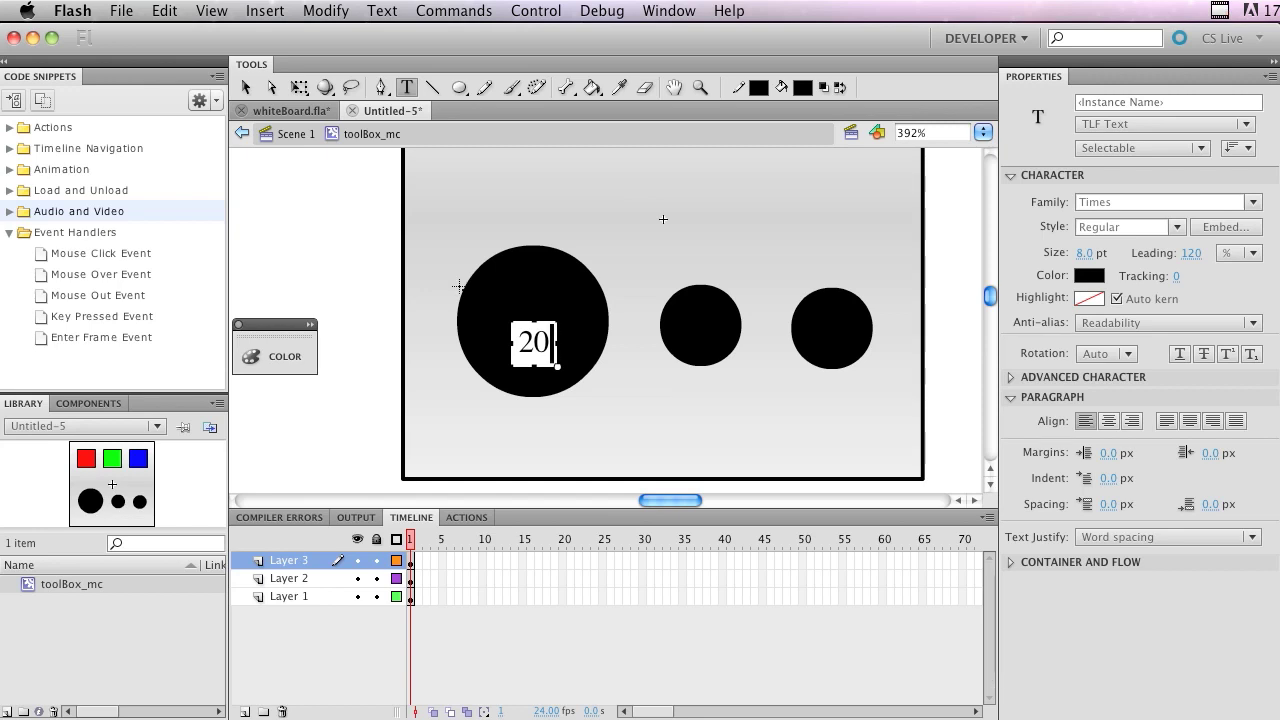
{"action": "left_click", "coordinate": [246, 87]}
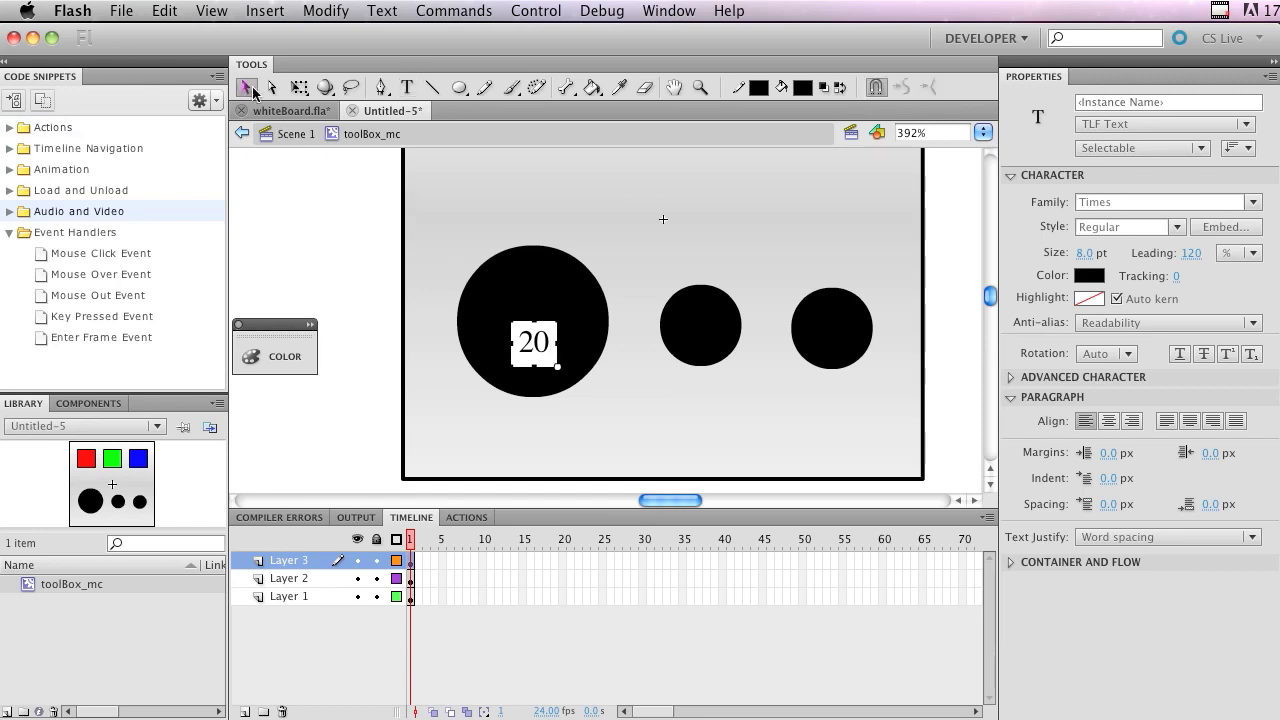
- Change the 20 label's text colour to white
{"action": "double_click", "coordinate": [534, 345]}
{"action": "double_click", "coordinate": [531, 345]}
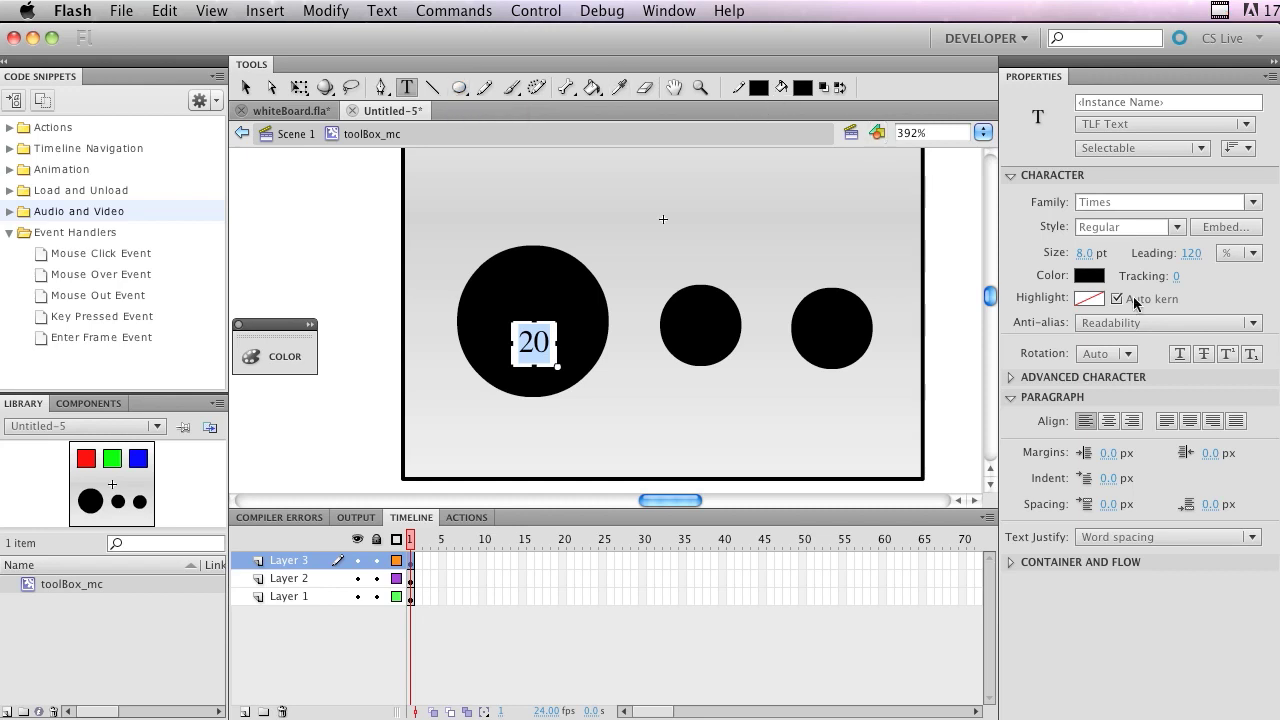
{"action": "left_click", "coordinate": [1097, 279]}
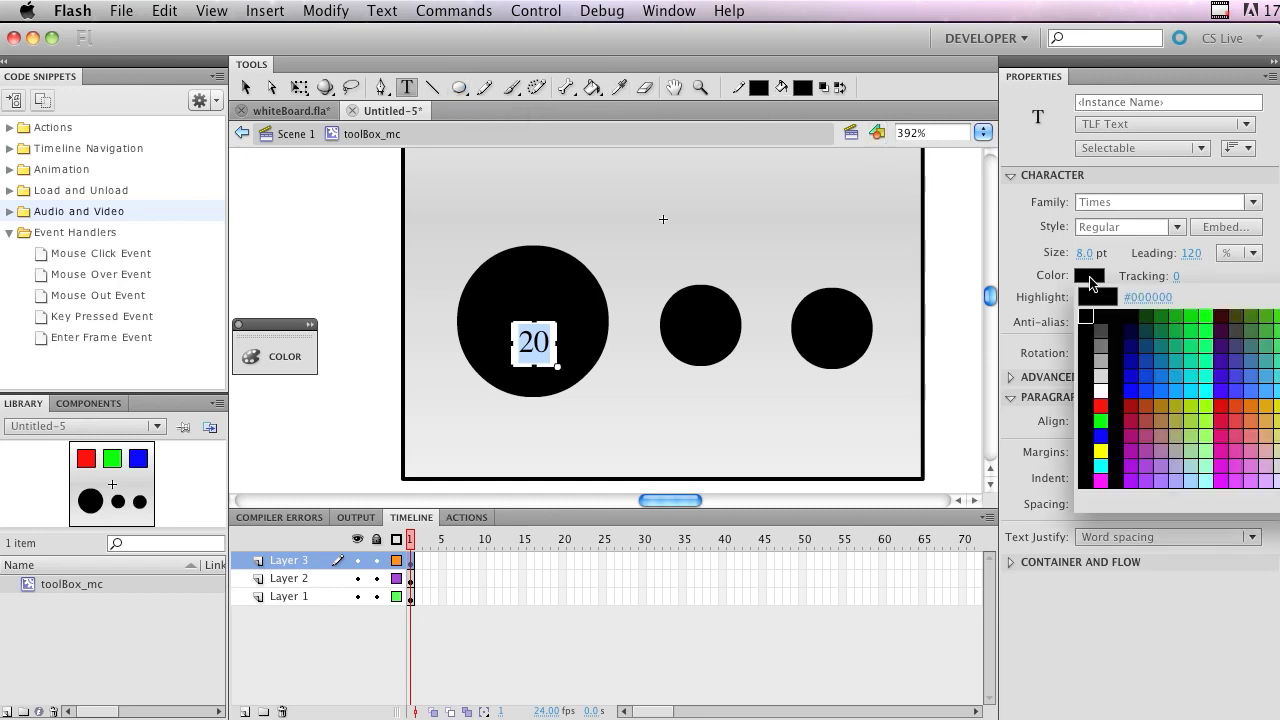
{"action": "left_click", "coordinate": [1102, 389]}
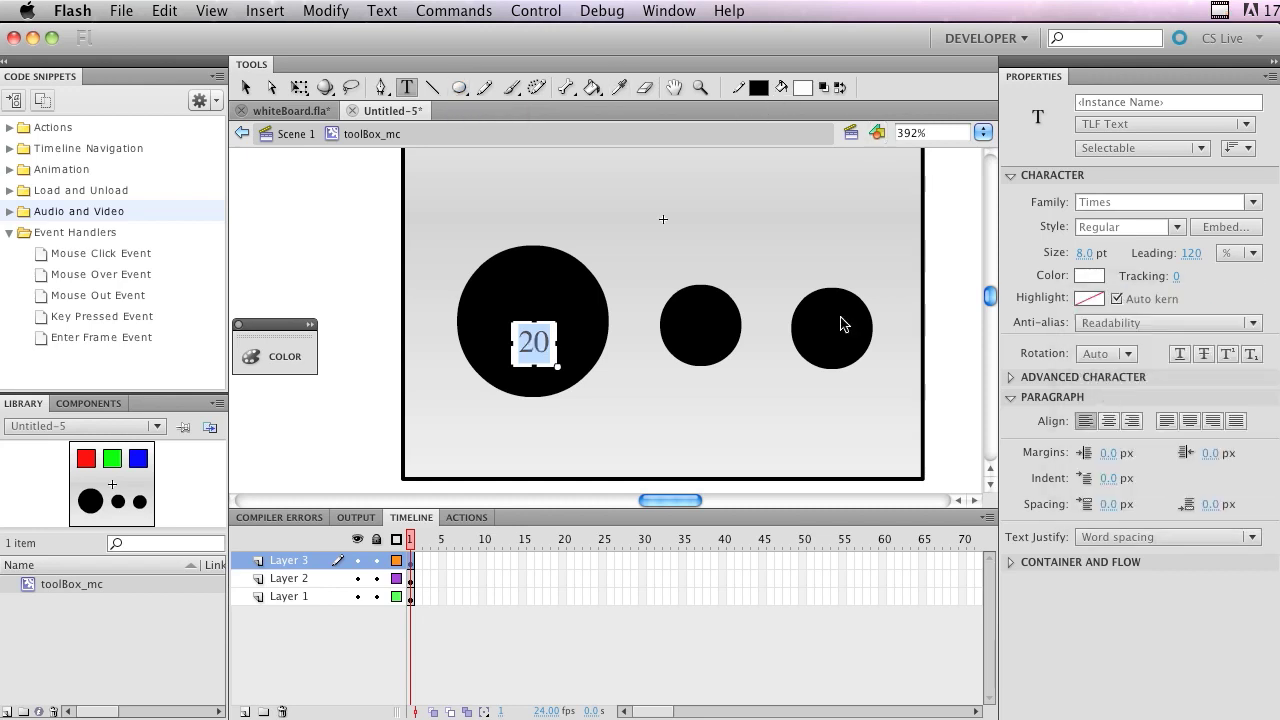
{"action": "left_click", "coordinate": [404, 88]}
- Move the 20 label up in the large circle and place a copy on the middle circle
{"action": "left_click", "coordinate": [246, 88]}
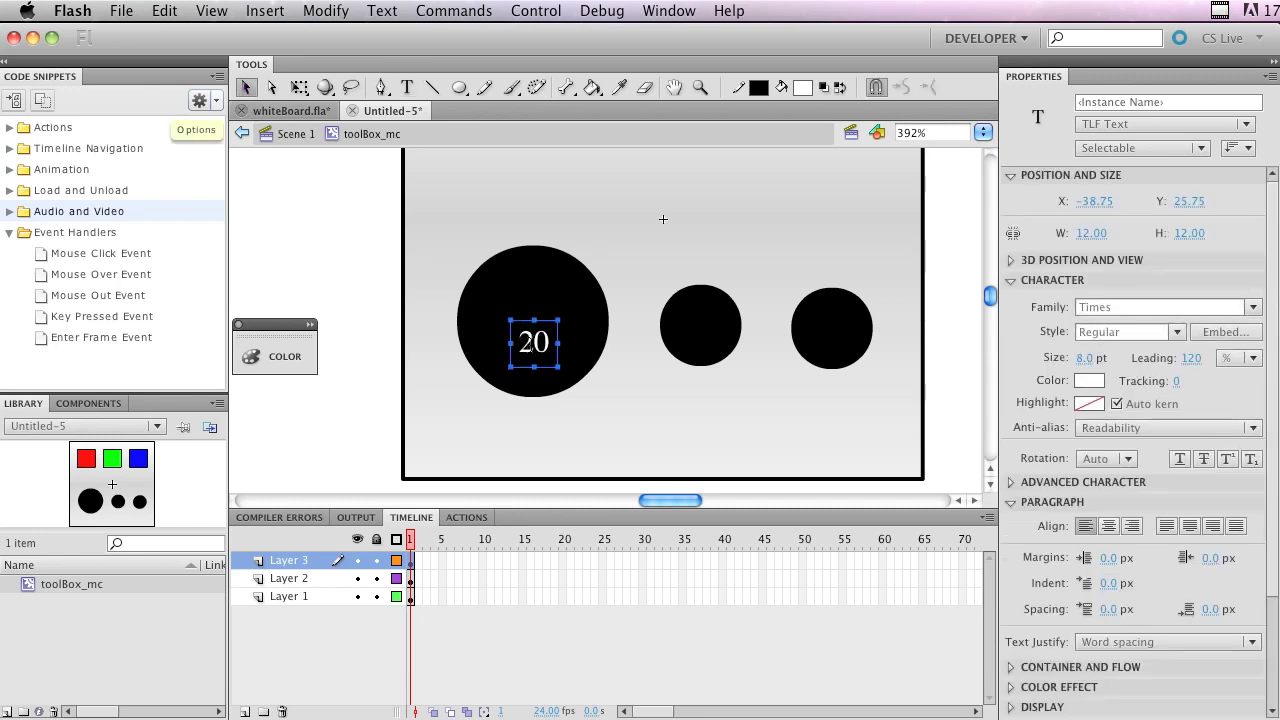
{"action": "left_click_drag", "start_coordinate": [530, 345], "coordinate": [536, 331]}
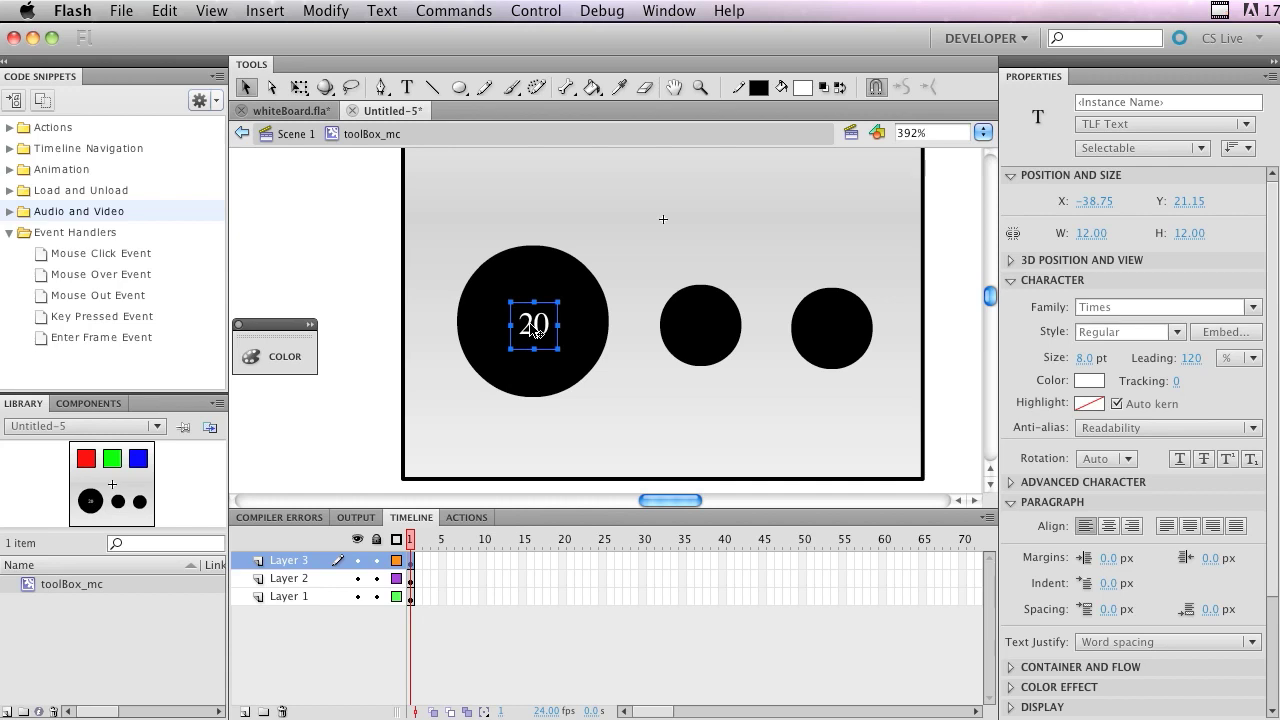
{"action": "key", "text": "super+c"}
{"action": "key", "text": "super+v"}
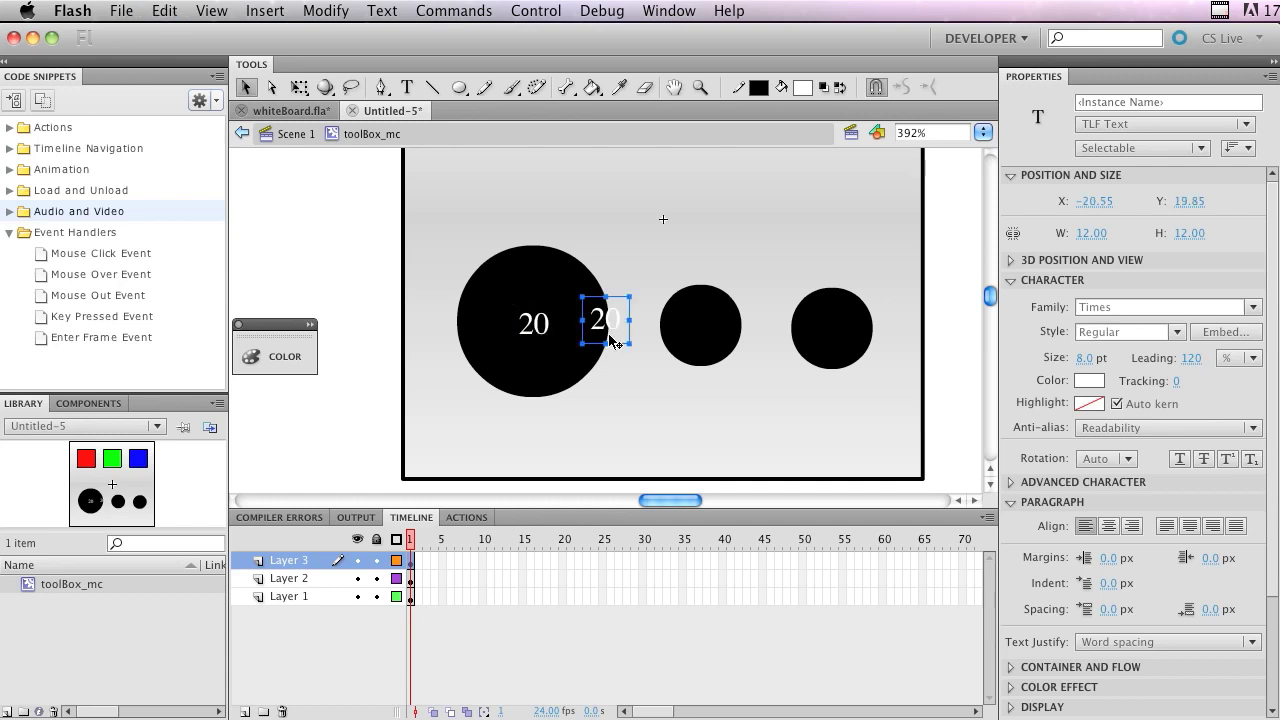
{"action": "left_click_drag", "start_coordinate": [613, 340], "coordinate": [705, 341]}
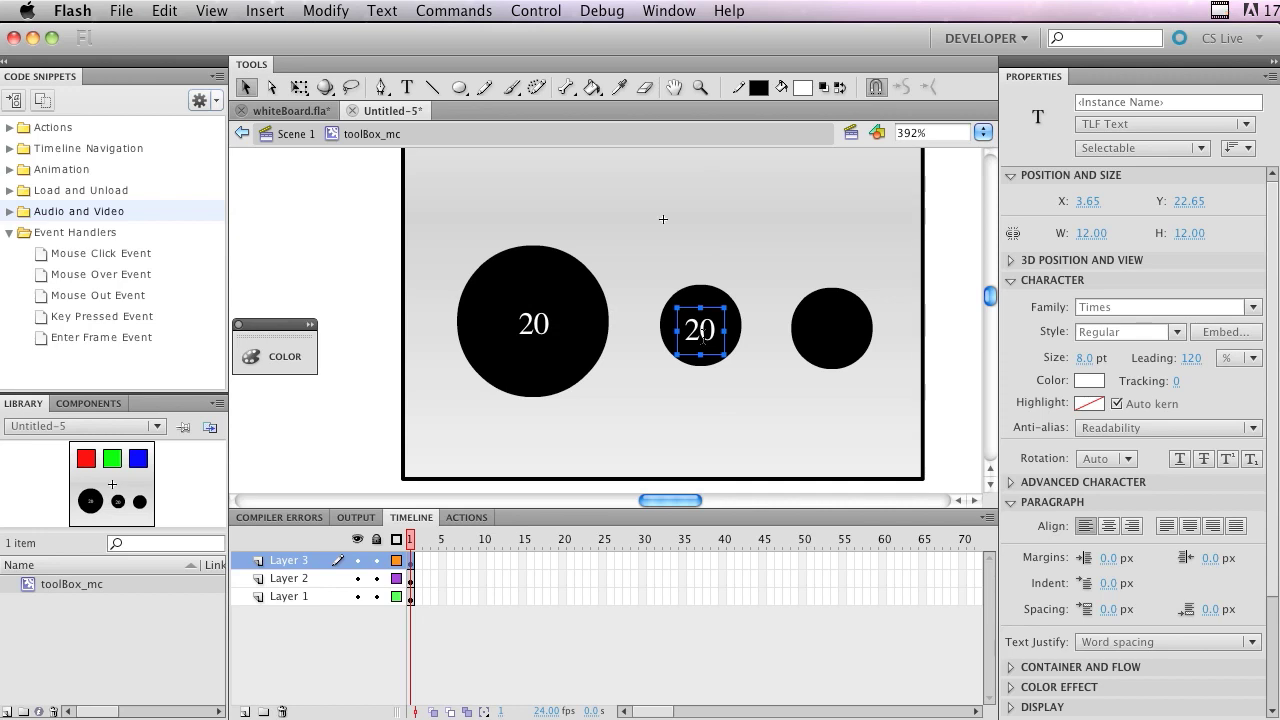
{"action": "key", "text": "Up"}
{"action": "left_click_drag", "start_coordinate": [703, 338], "coordinate": [708, 342]}
- Place another copy of the 20 label on the right circle
{"action": "key", "text": "super+c"}
{"action": "key", "text": "super+v"}
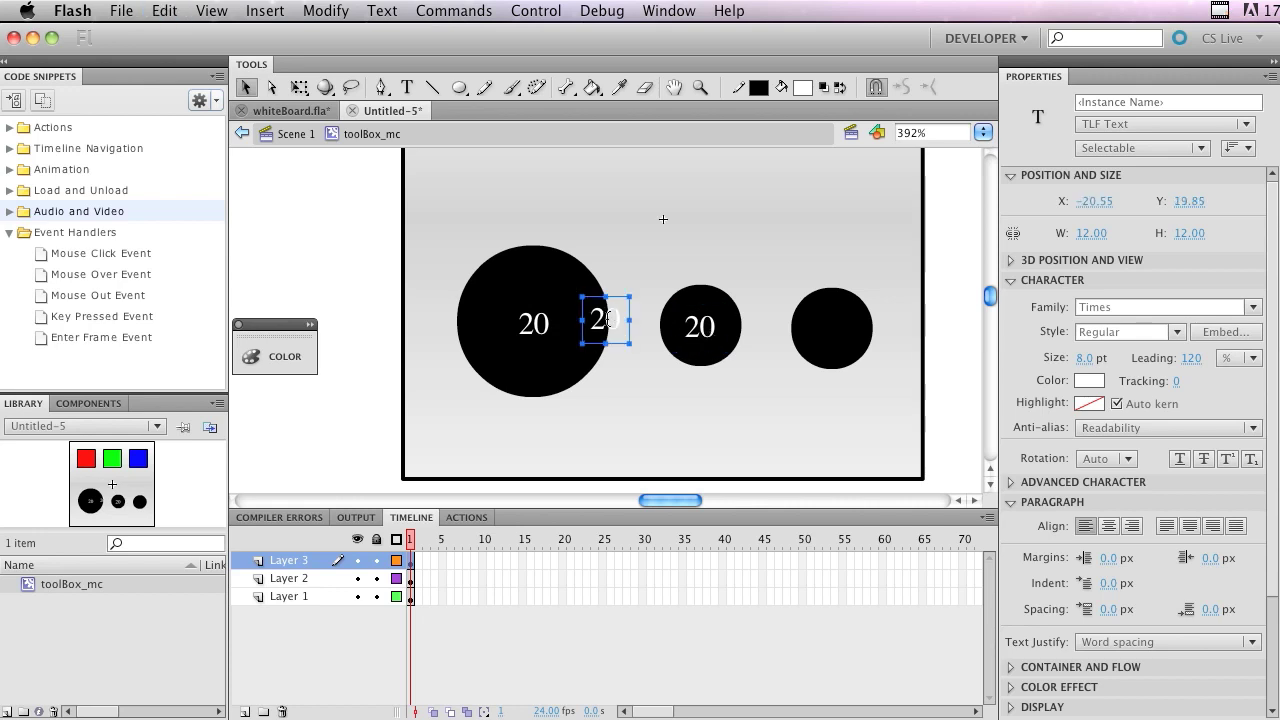
{"action": "left_click_drag", "start_coordinate": [610, 318], "coordinate": [839, 331]}
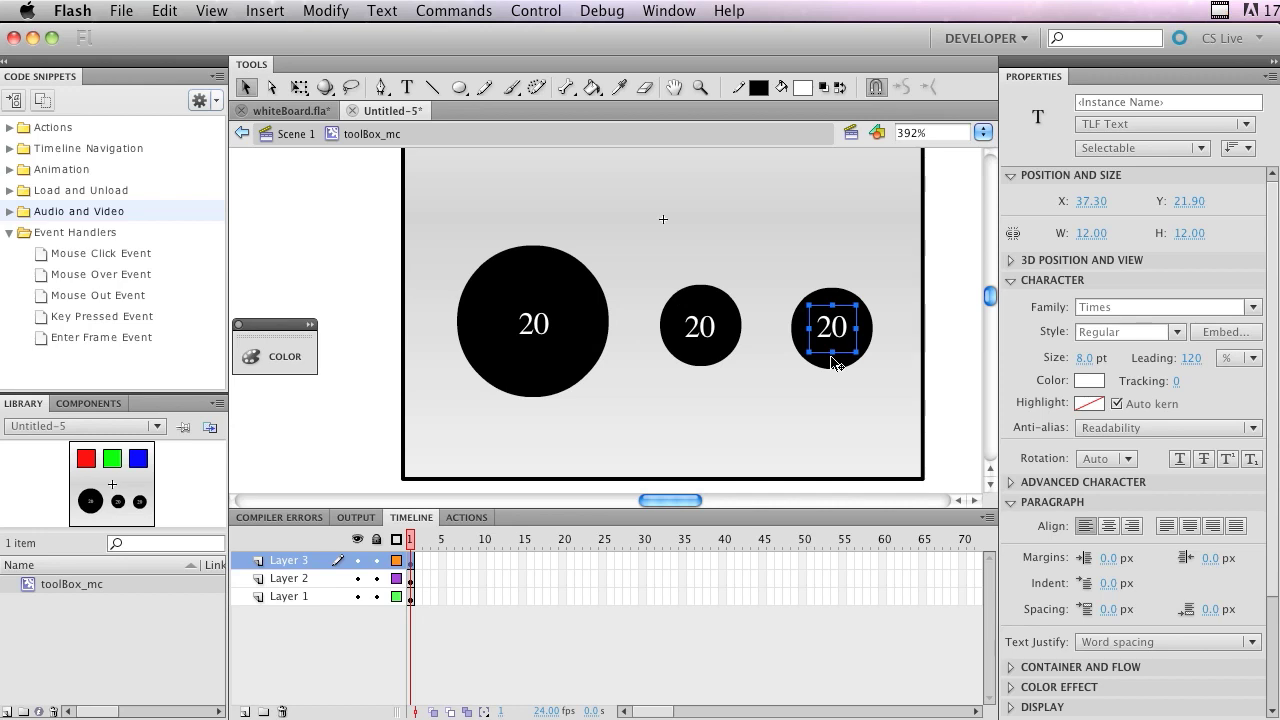
- Shrink the right circle to about half its size with Free Transform
{"action": "left_click", "coordinate": [834, 362]}
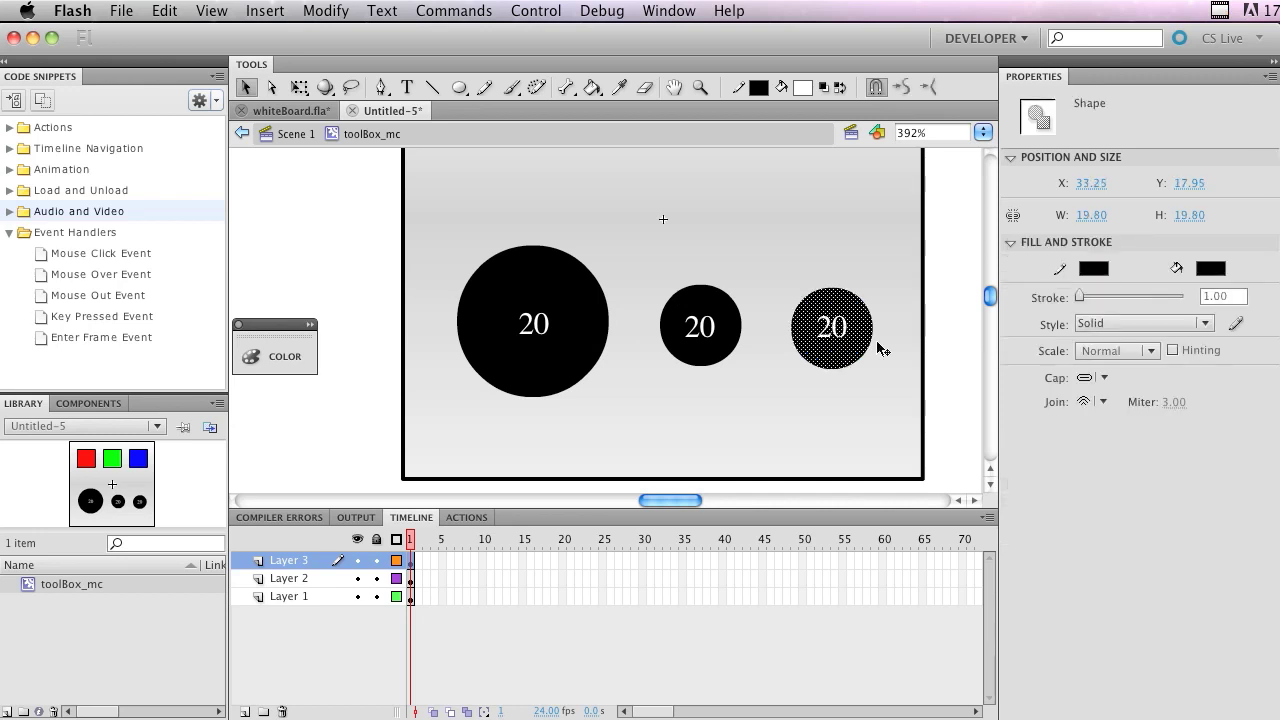
{"action": "key", "text": "q"}
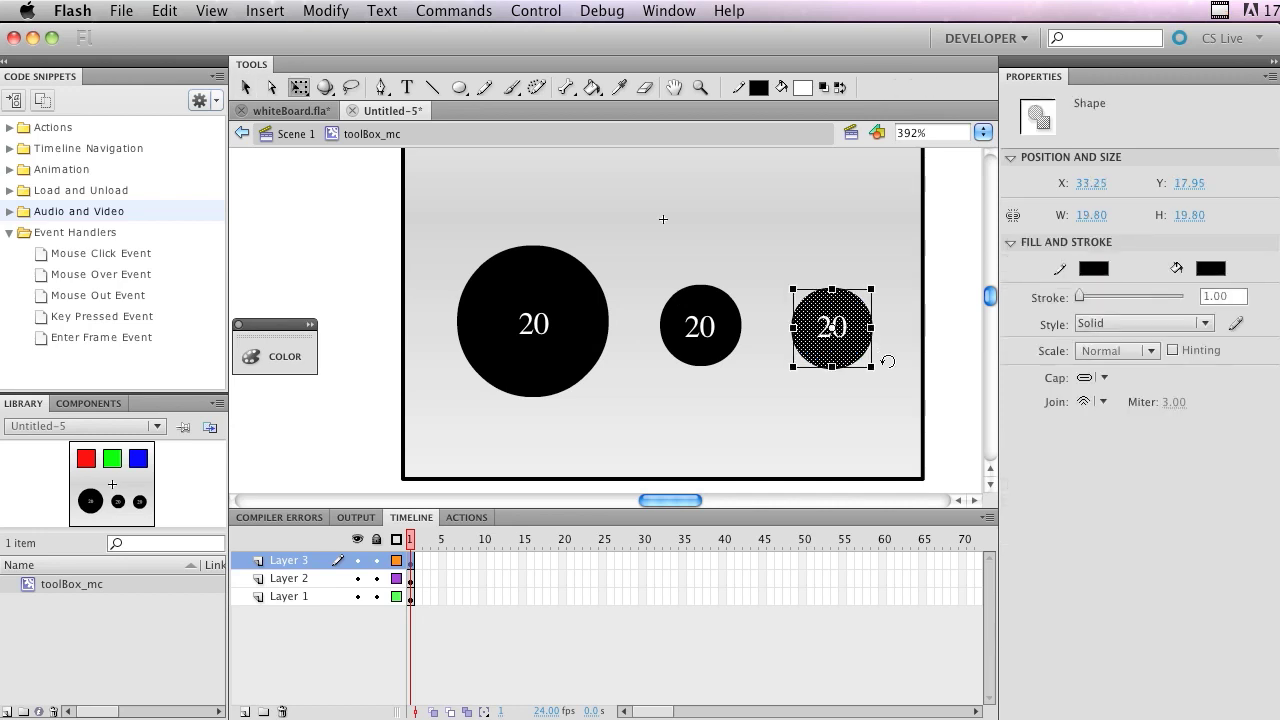
{"action": "left_click_drag", "start_coordinate": [872, 367], "coordinate": [836, 327]}
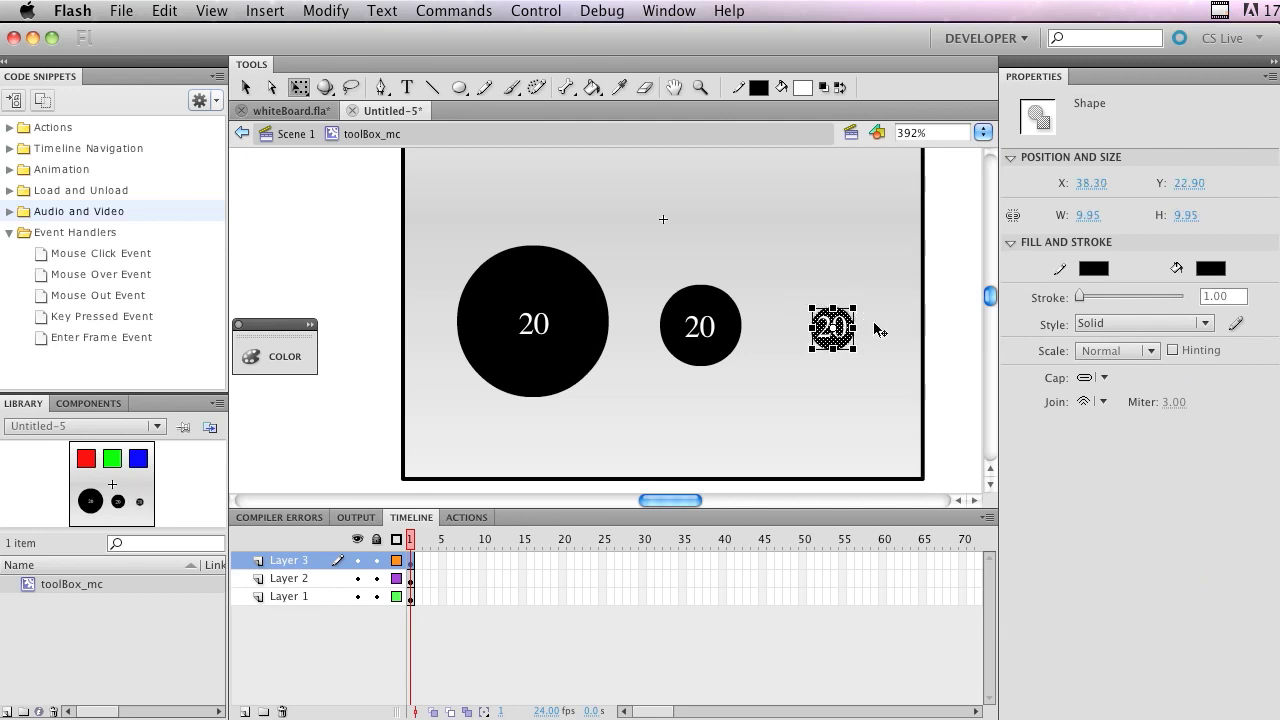
- Change the smallest circle's label from 20 to 1 and centre it
{"action": "double_click", "coordinate": [955, 357]}
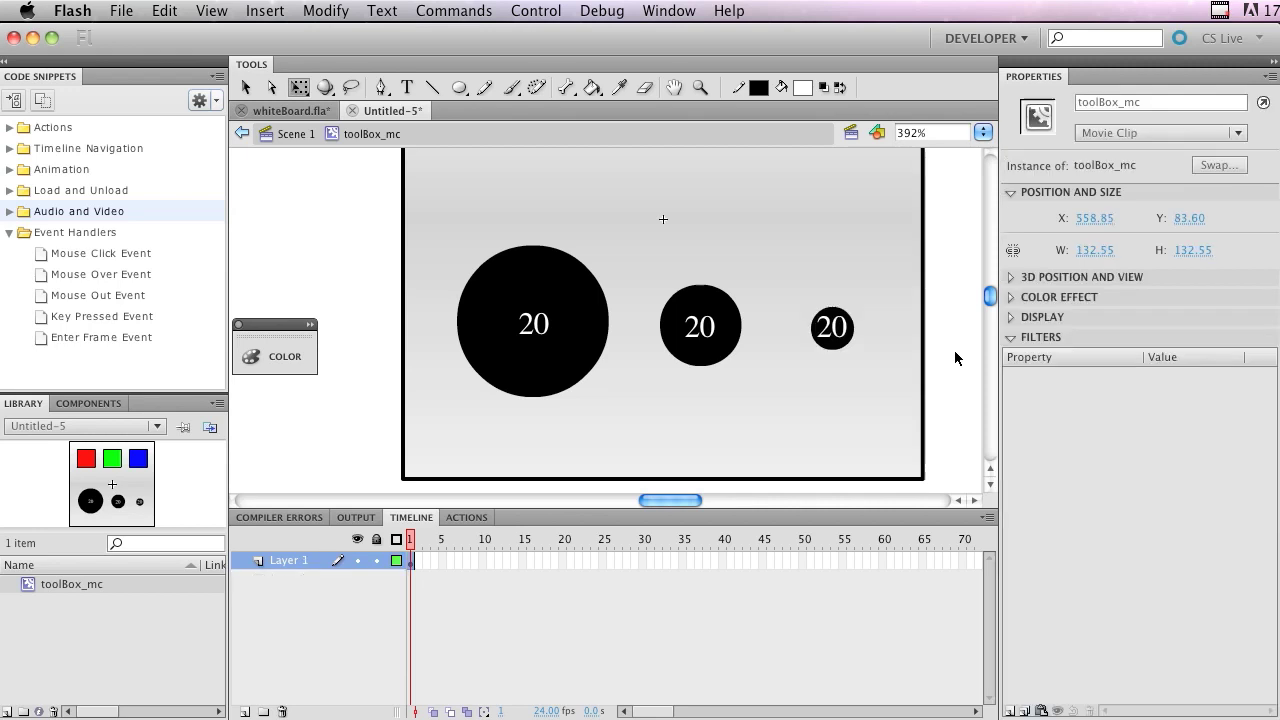
{"action": "double_click", "coordinate": [837, 336]}
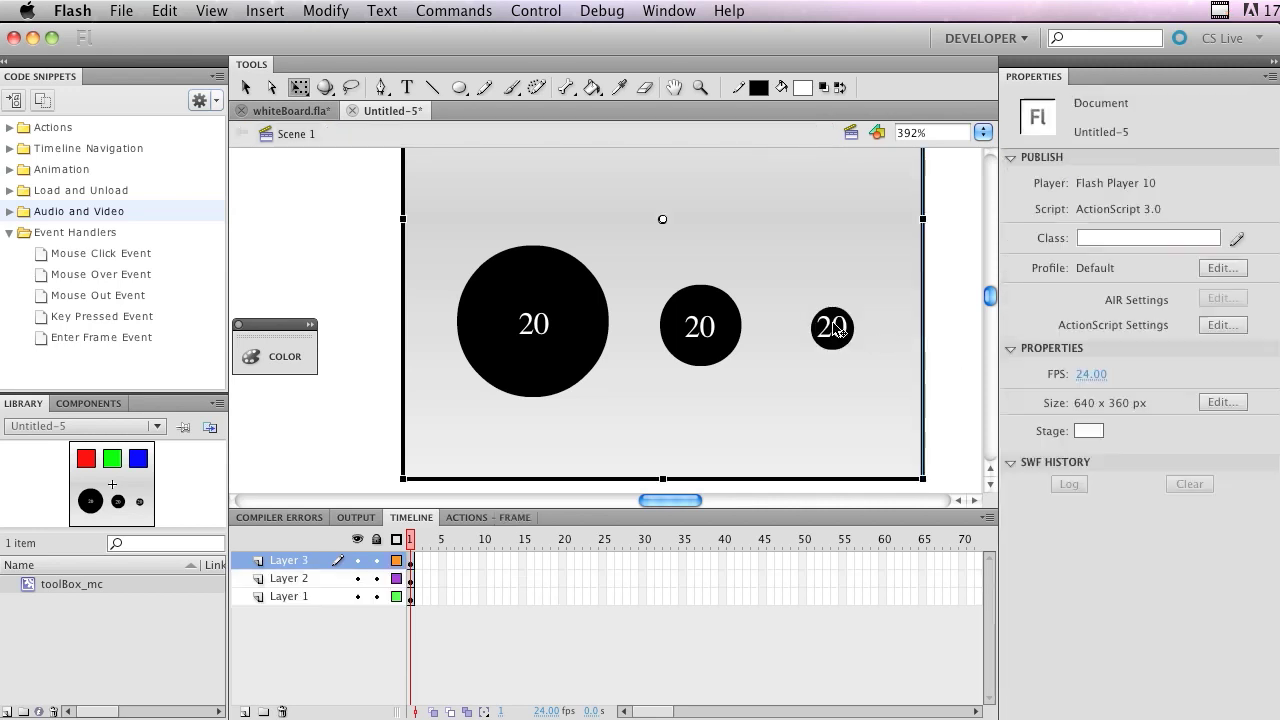
{"action": "left_click", "coordinate": [839, 335]}
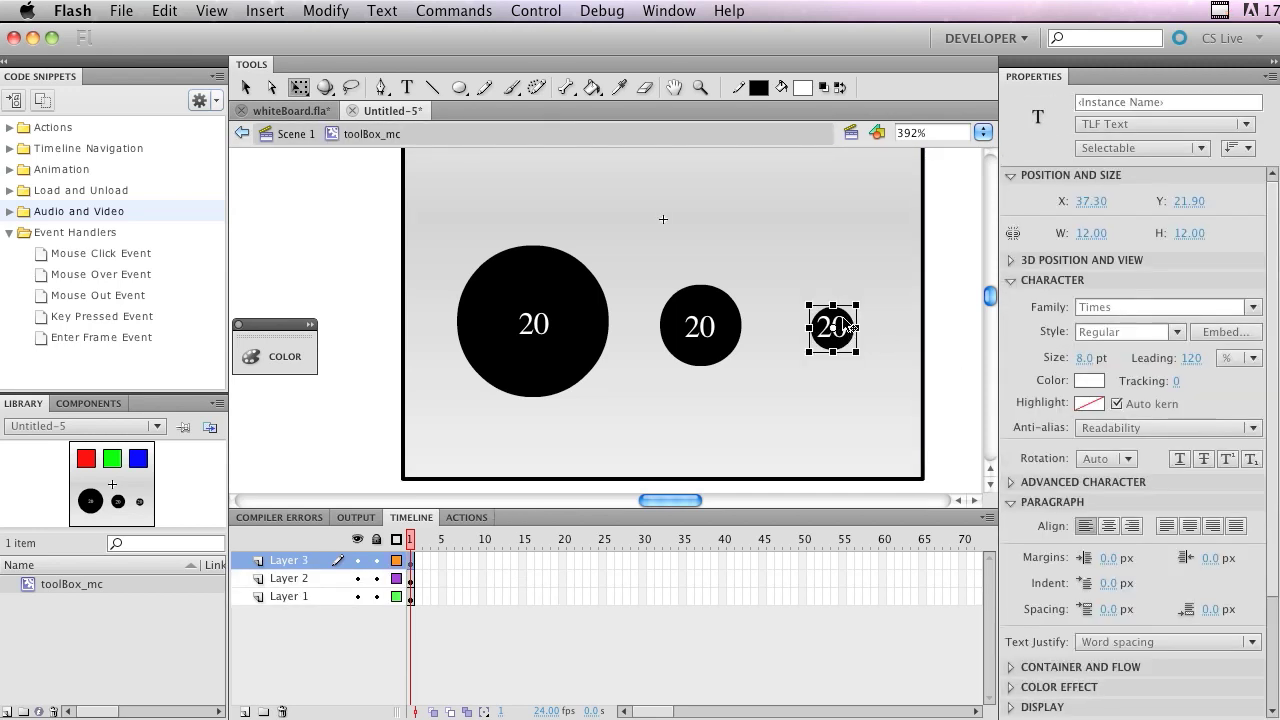
{"action": "left_click", "coordinate": [245, 87]}
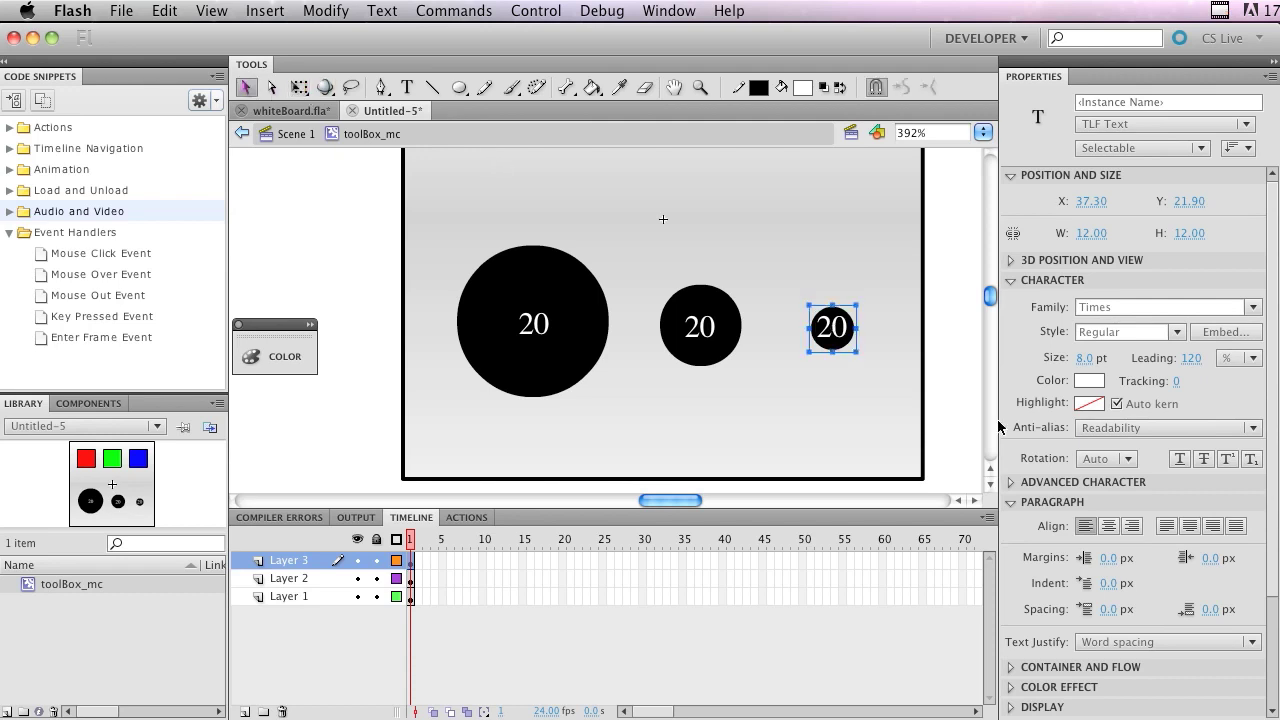
{"action": "double_click", "coordinate": [834, 325]}
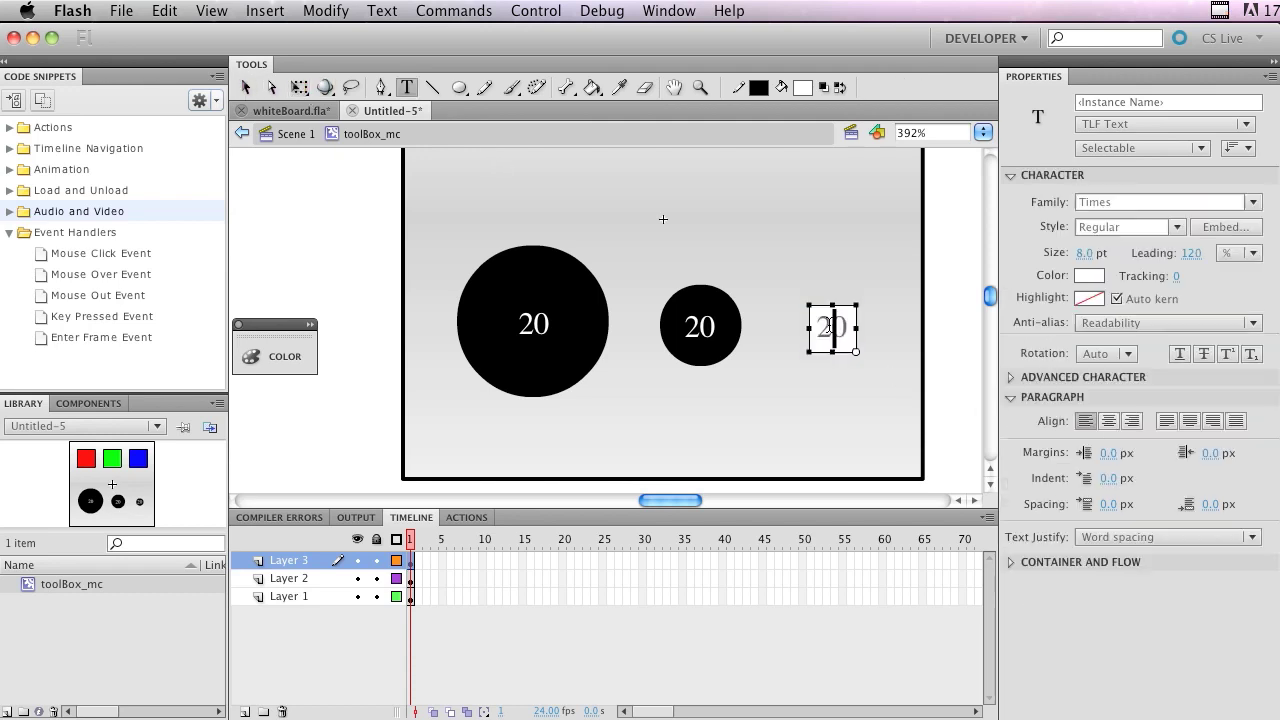
{"action": "double_click", "coordinate": [832, 326]}
{"action": "type", "text": "1"}
{"action": "left_click", "coordinate": [245, 87]}
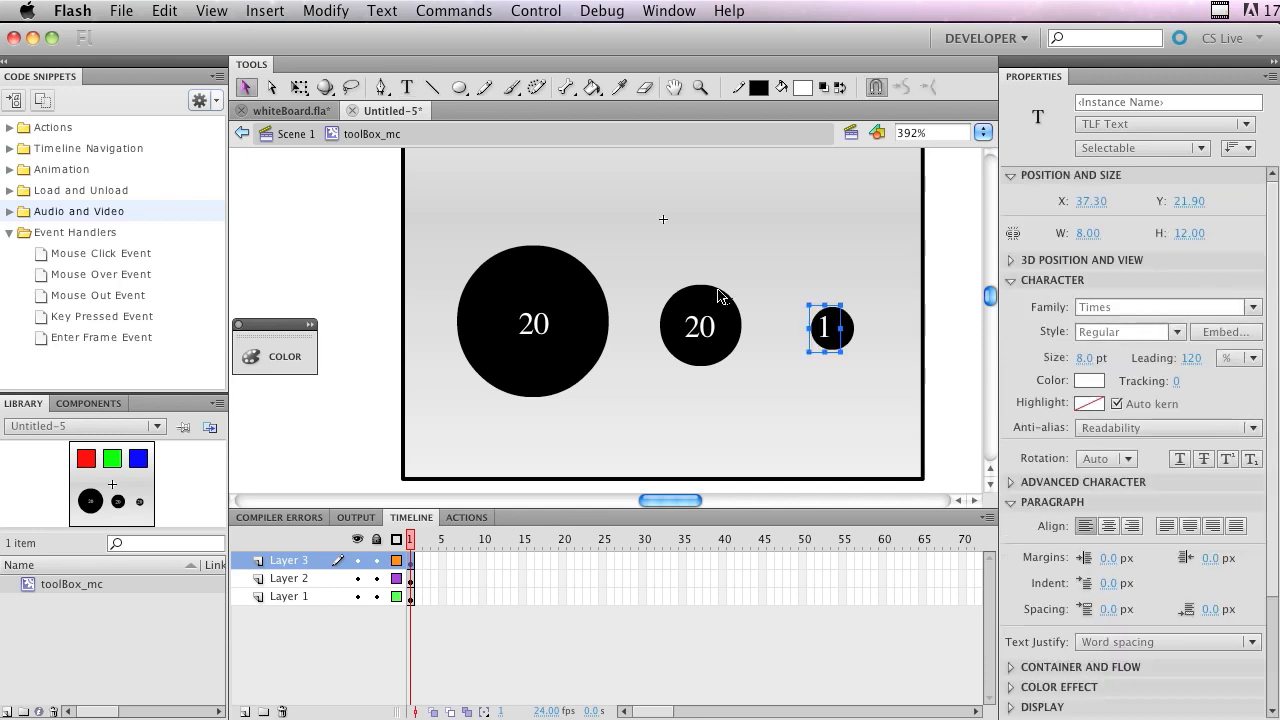
{"action": "key", "text": "Right"}
{"action": "key", "text": "Right"}
{"action": "key", "text": "Right"}
{"action": "key", "text": "Right"}
{"action": "key", "text": "Right"}
{"action": "key", "text": "Right"}
{"action": "key", "text": "Right"}
{"action": "key", "text": "Right"}
{"action": "key", "text": "Down"}
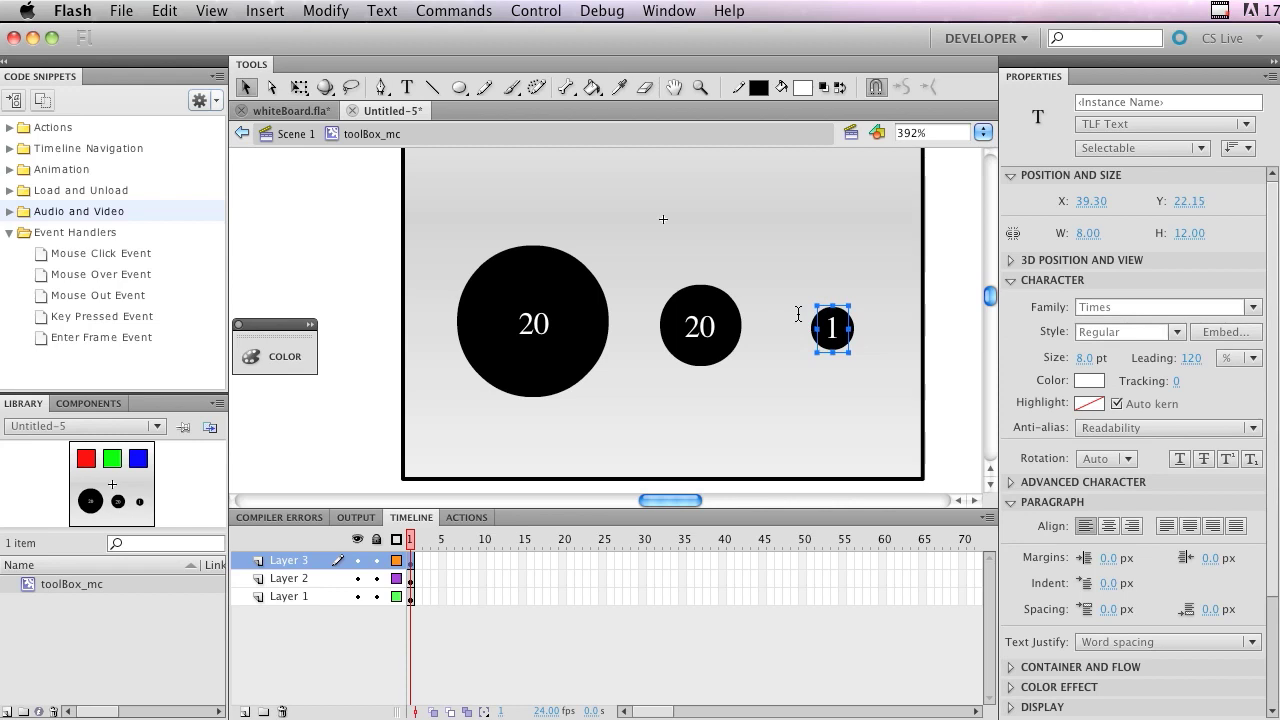
- Change the middle circle's label from 20 to 3 and centre it
{"action": "double_click", "coordinate": [706, 334]}
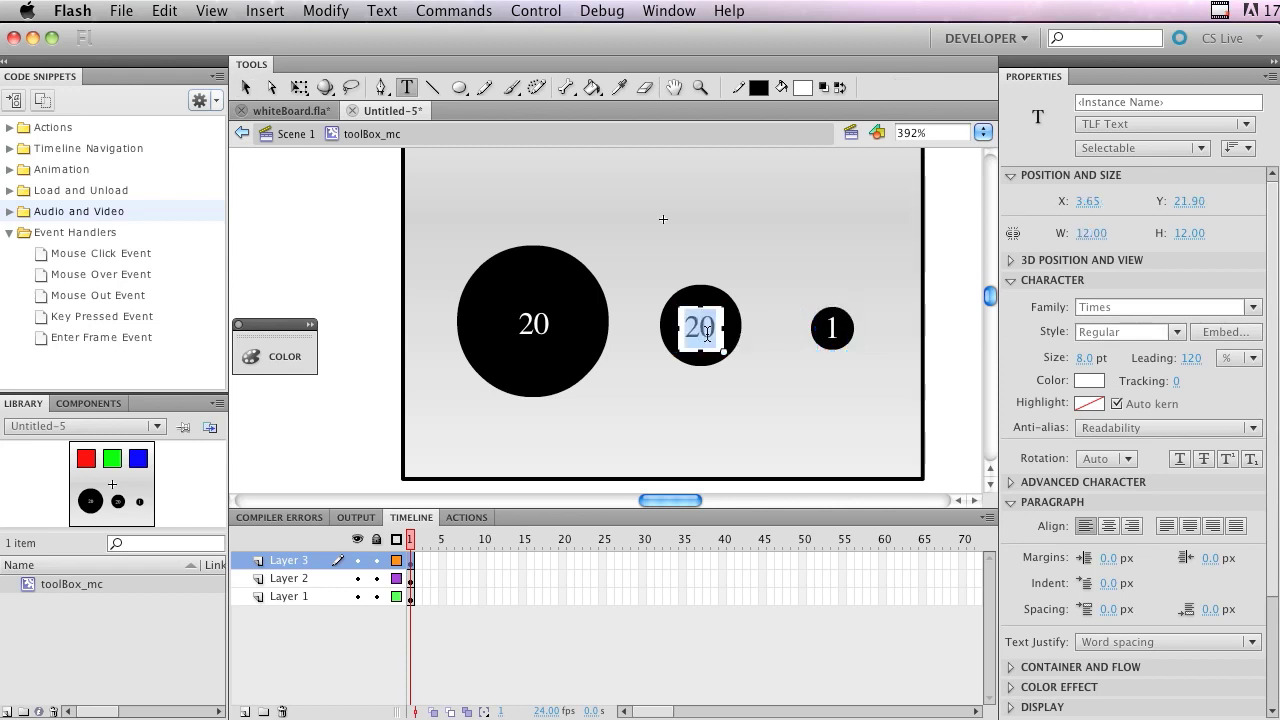
{"action": "double_click", "coordinate": [707, 334]}
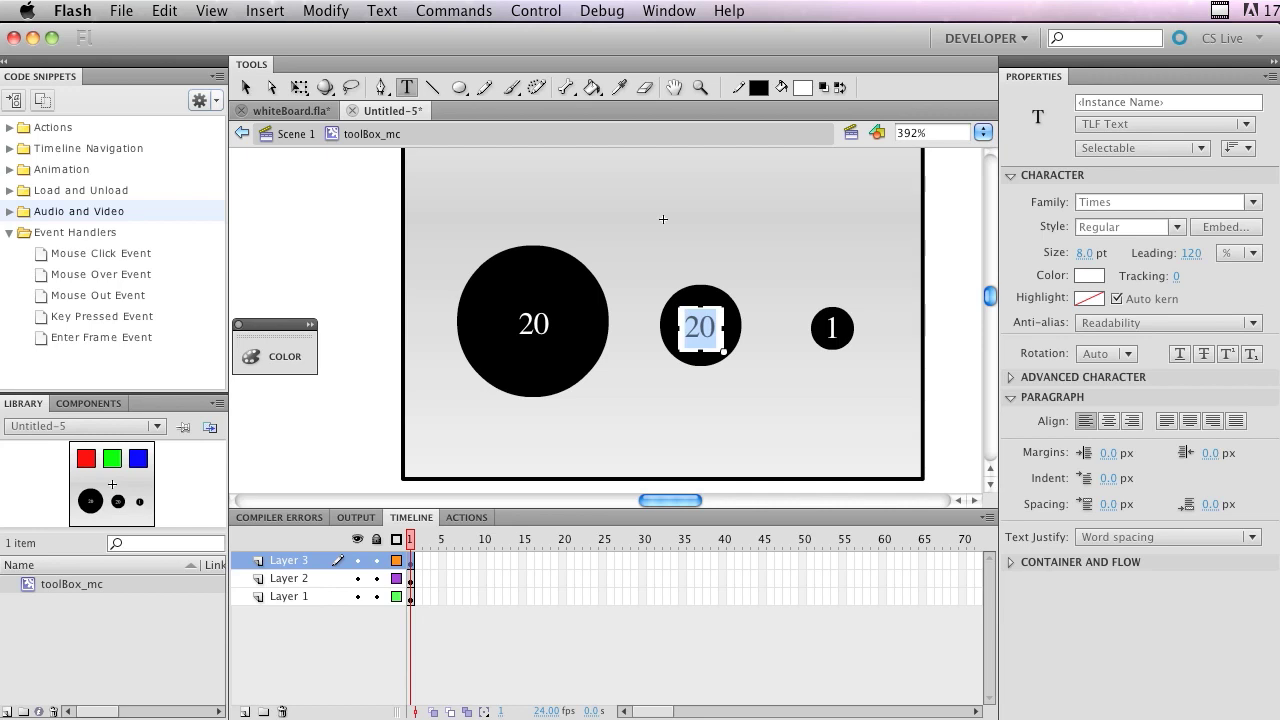
{"action": "type", "text": "3"}
{"action": "left_click", "coordinate": [250, 88]}
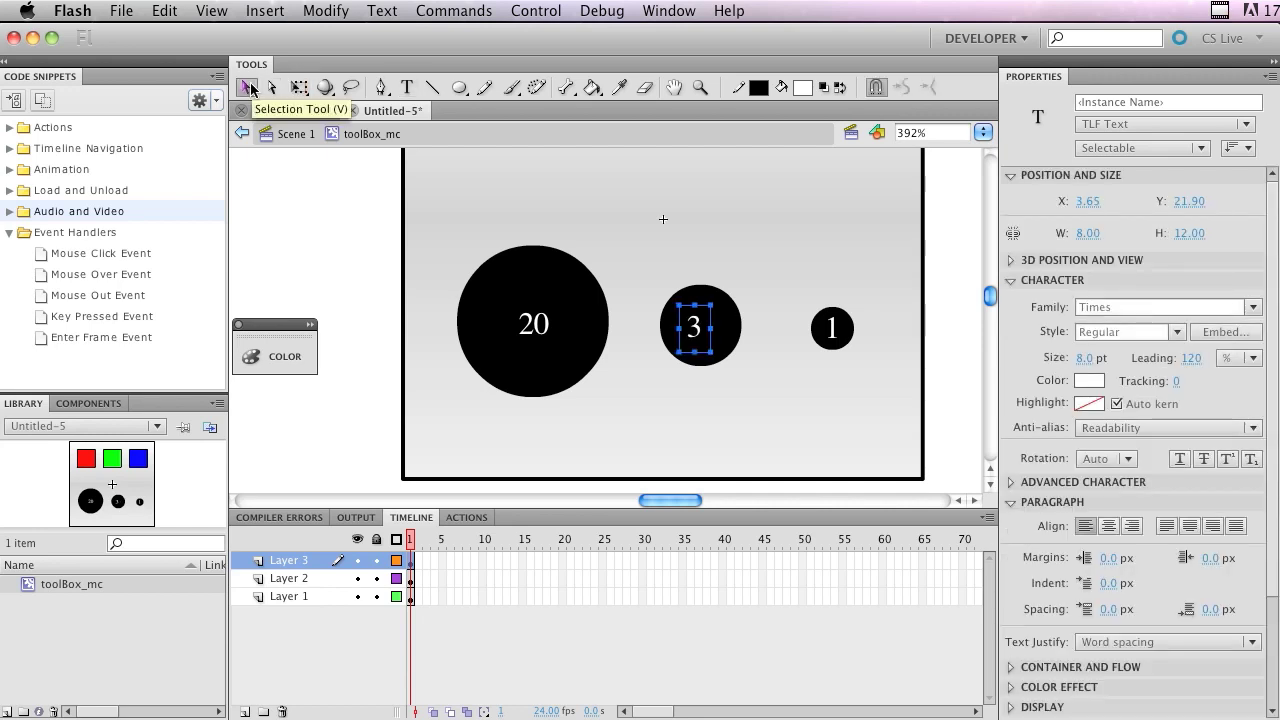
{"action": "key", "text": "Right"}
{"action": "key", "text": "Right"}
{"action": "key", "text": "Right"}
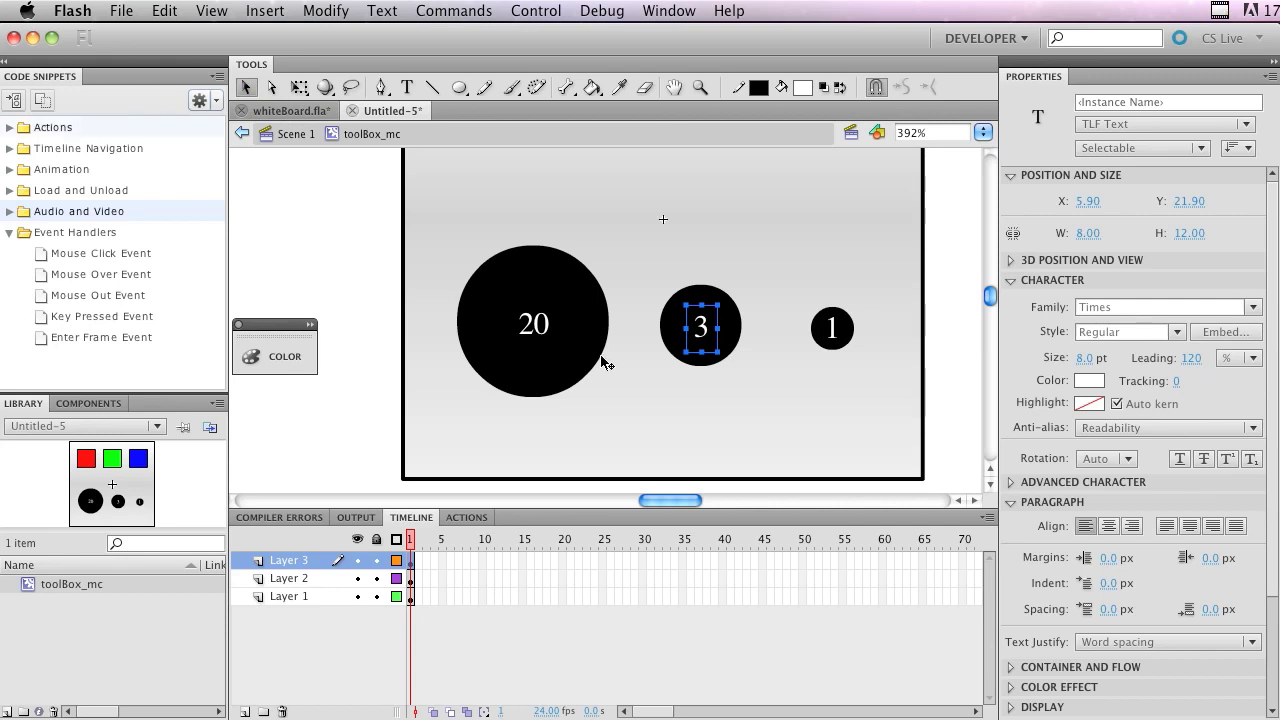
{"action": "left_click", "coordinate": [637, 374]}
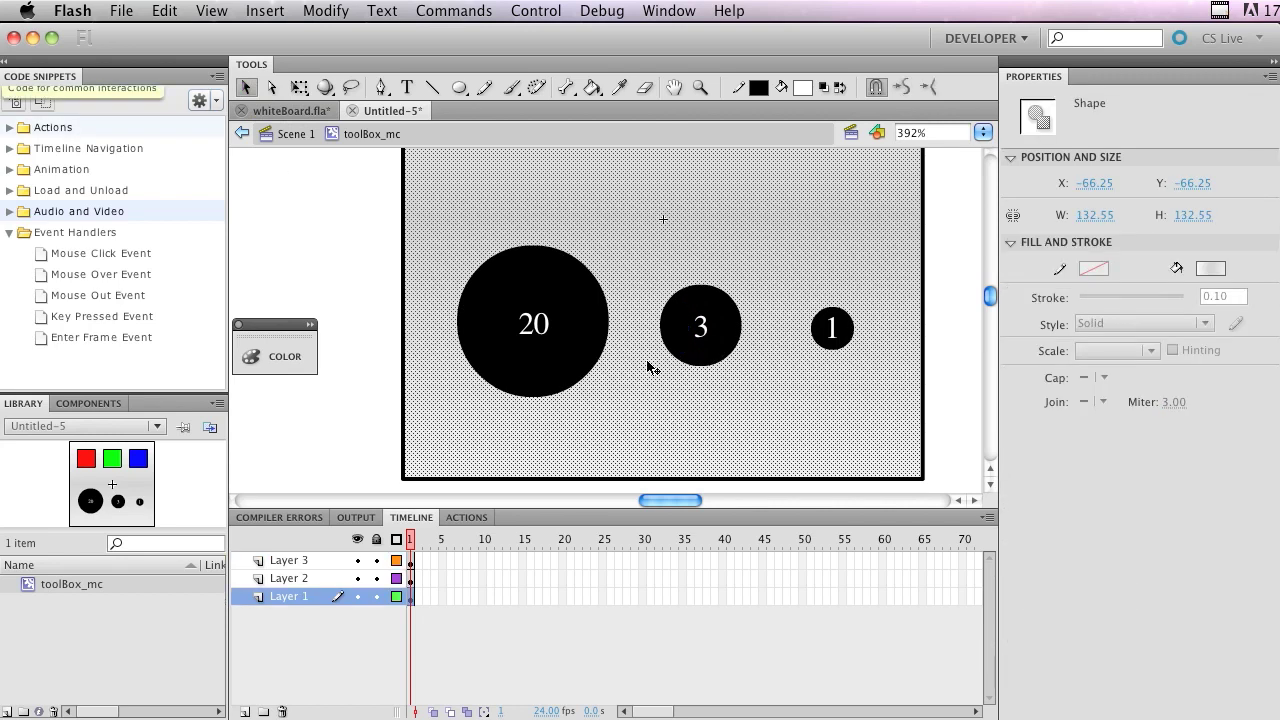
- Reframe the view on toolBox_mc and select the red square's fill and outline together
{"action": "key", "text": "super+minus"}
{"action": "key", "text": "super+minus"}
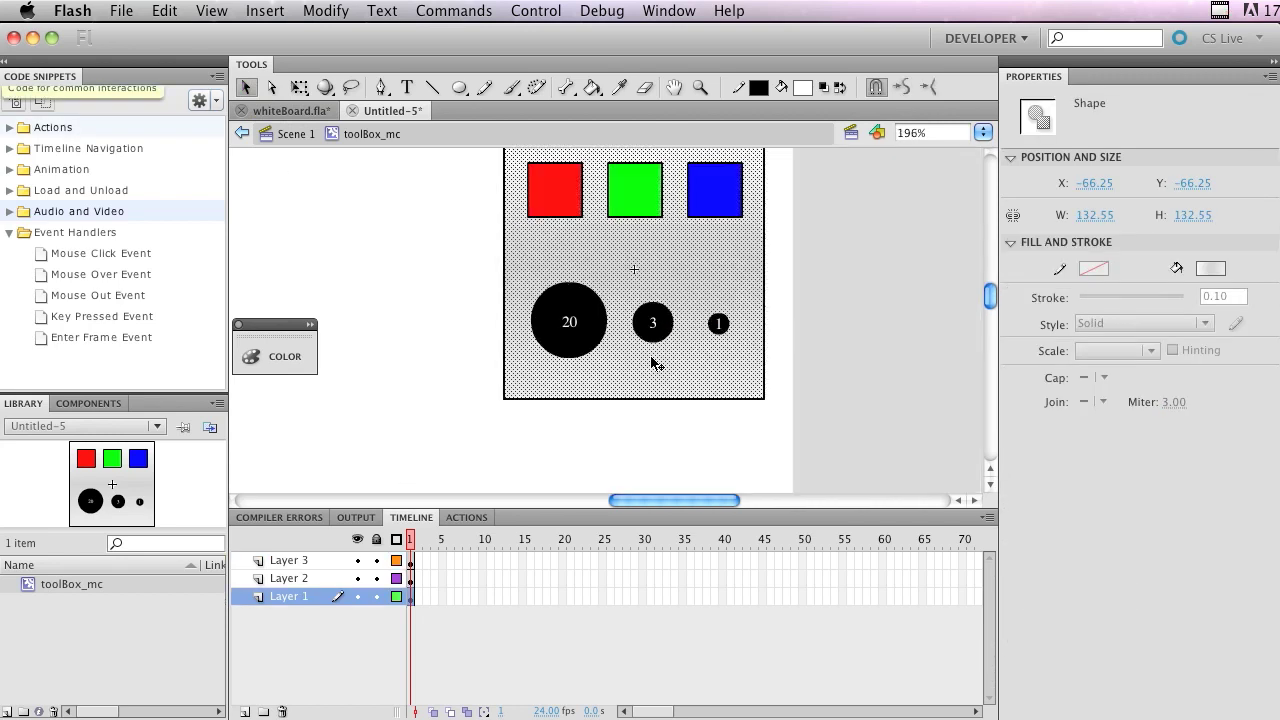
{"action": "scroll", "coordinate": [769, 243], "scroll_direction": "left", "scroll_amount": 3}
{"action": "scroll", "coordinate": [769, 243], "scroll_direction": "down", "scroll_amount": 1}
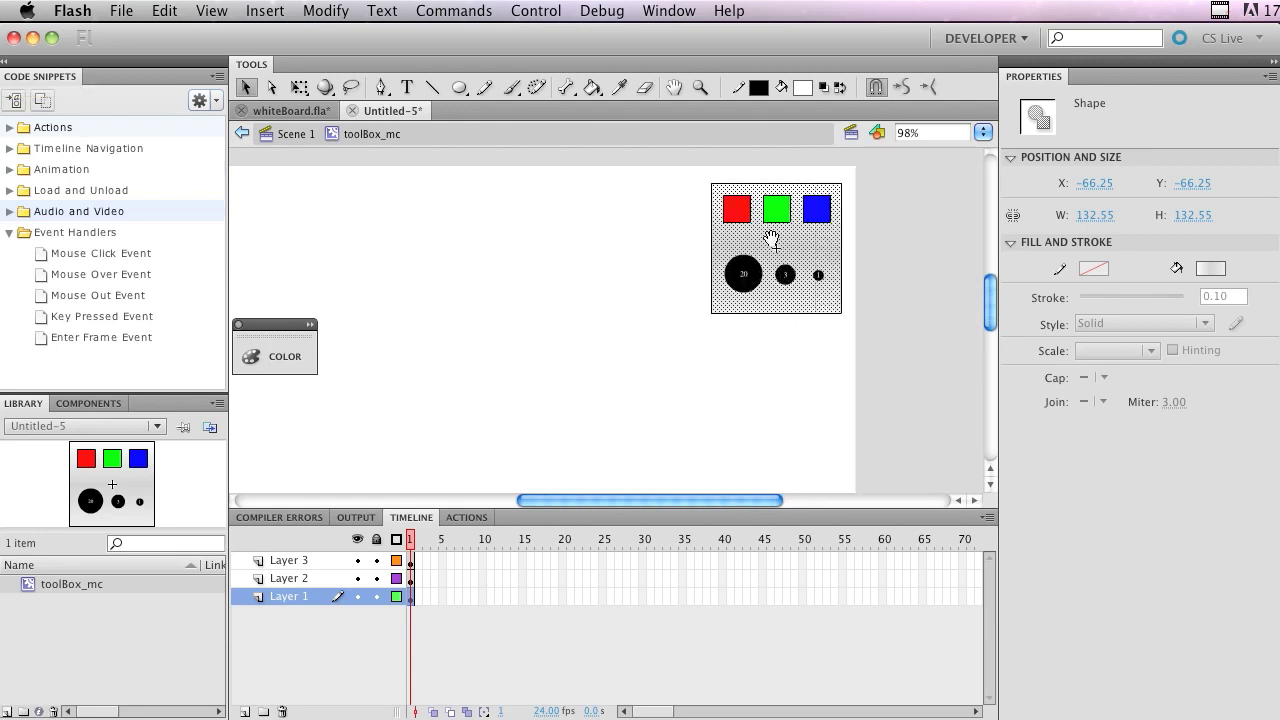
{"action": "left_click", "coordinate": [882, 287]}
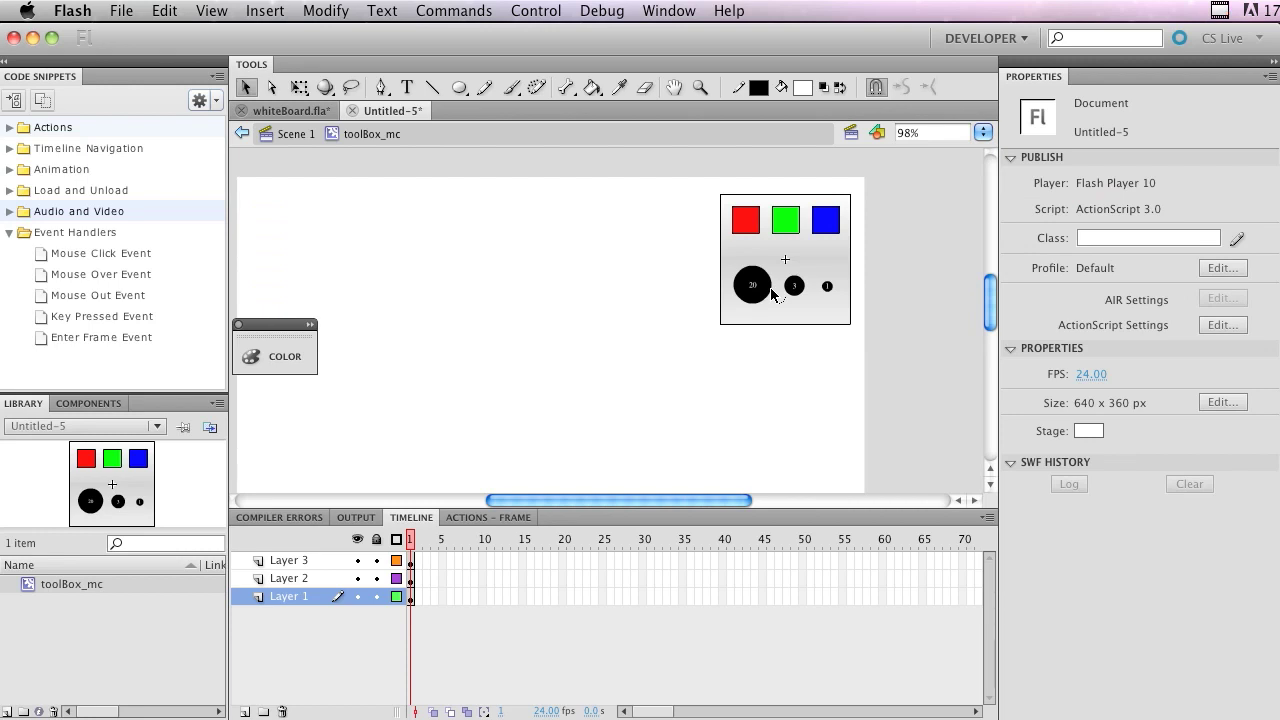
{"action": "key", "text": "super+equal"}
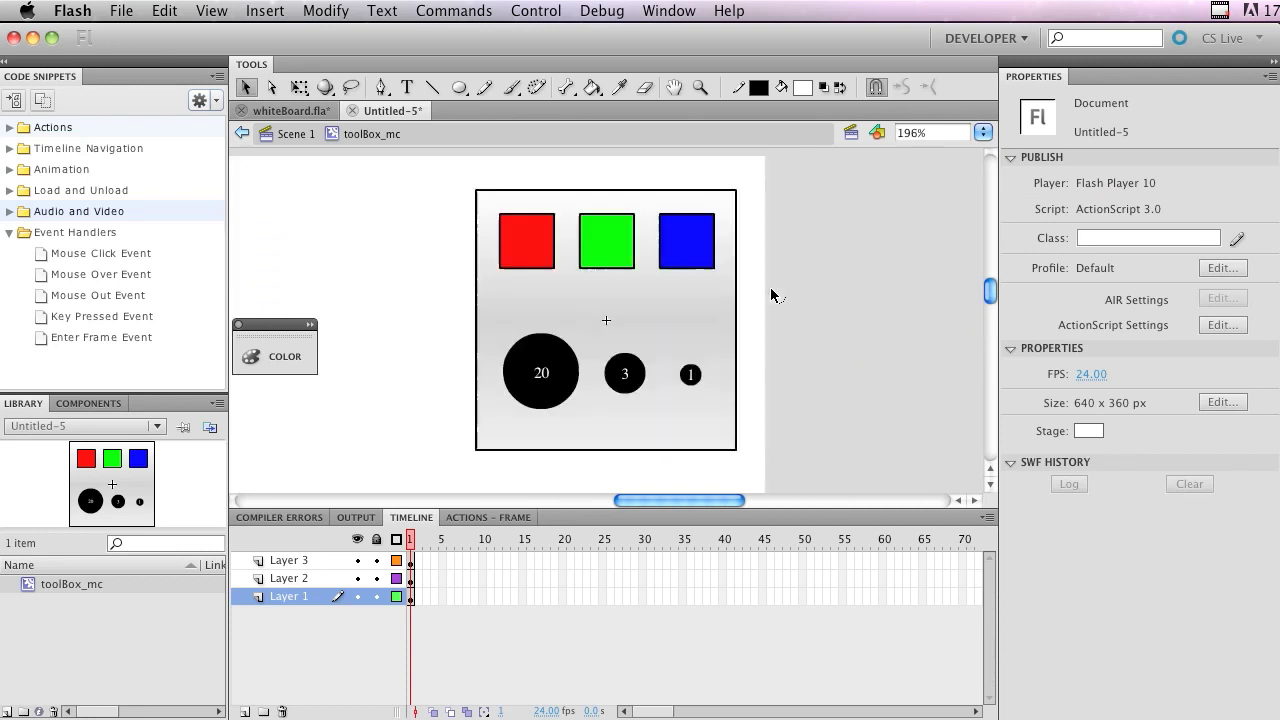
{"action": "left_click", "coordinate": [537, 247]}
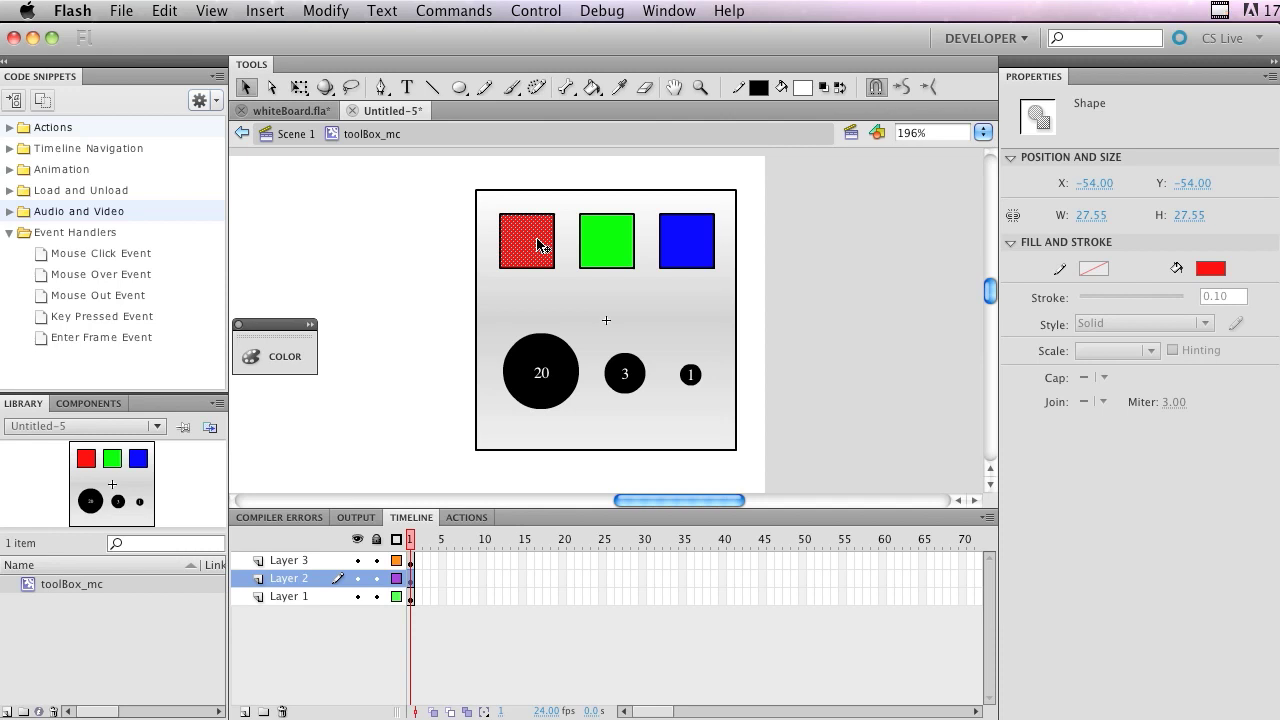
{"action": "double_click", "coordinate": [537, 247]}
- Convert the red square to Movie Clip redSwatch_mc and name its instance redSwatch_mc
{"action": "left_click", "coordinate": [318, 7]}
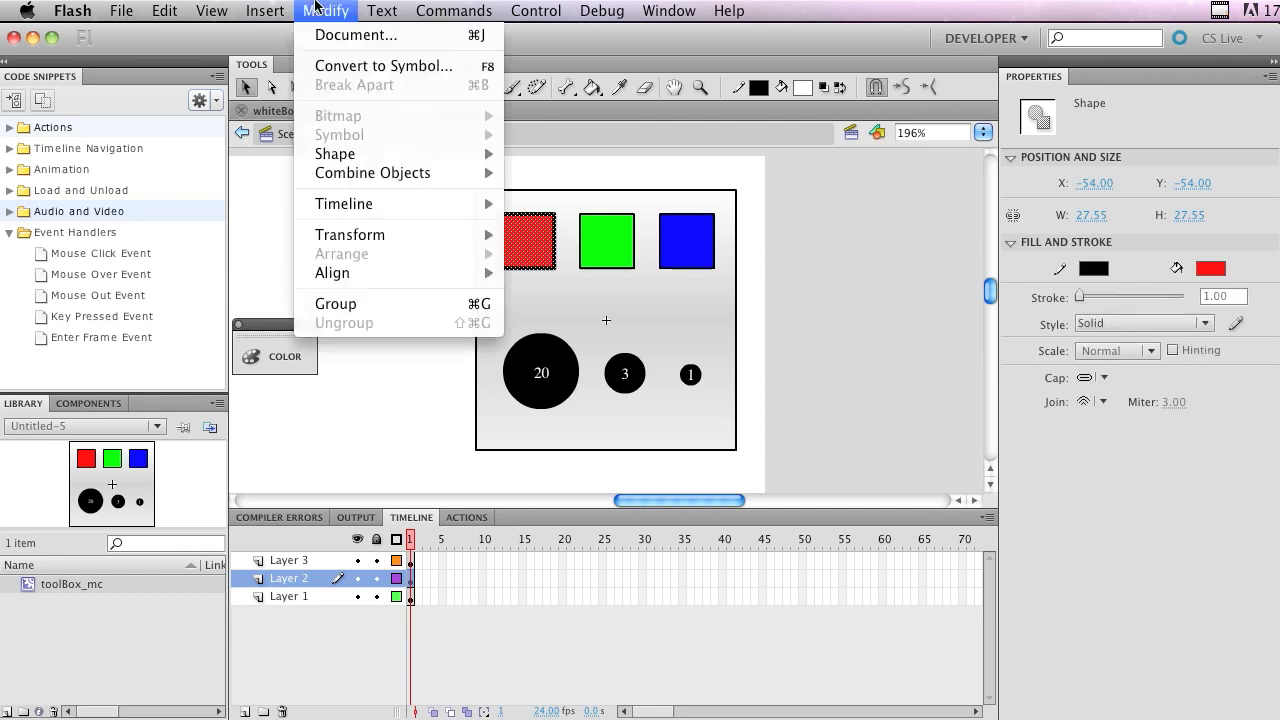
{"action": "left_click", "coordinate": [340, 66]}
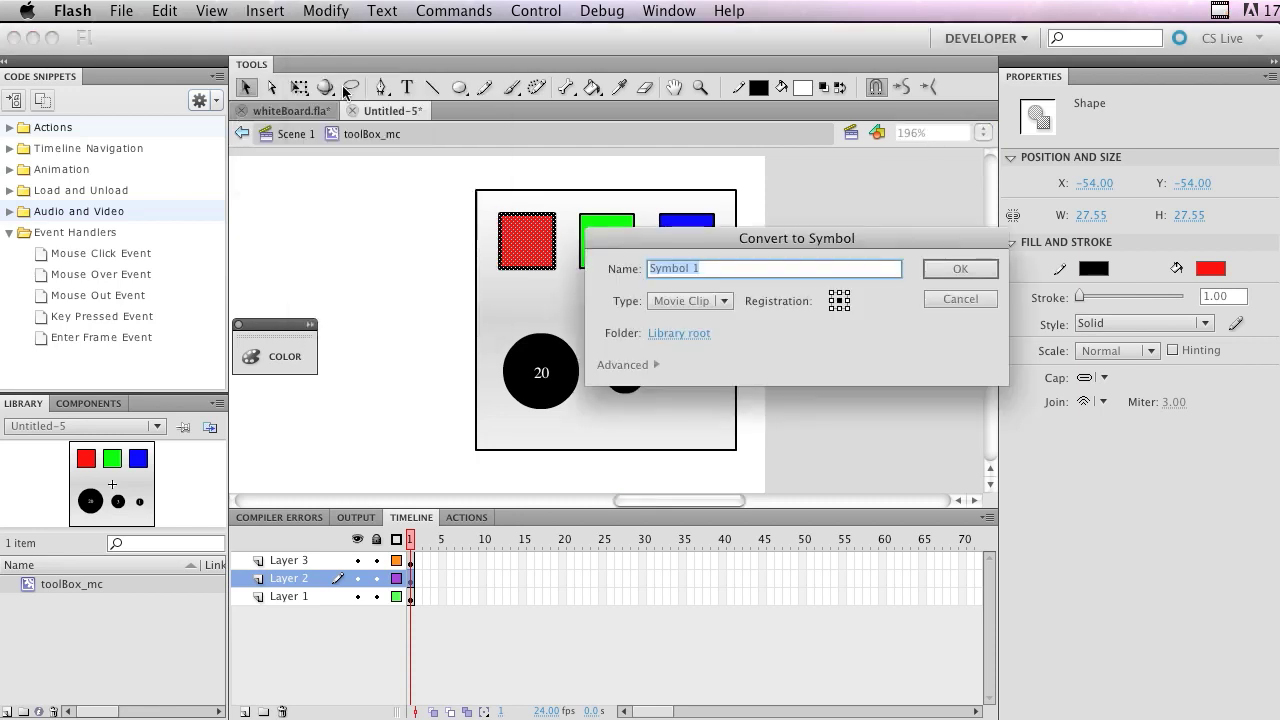
{"action": "type", "text": "redSwatchP"}
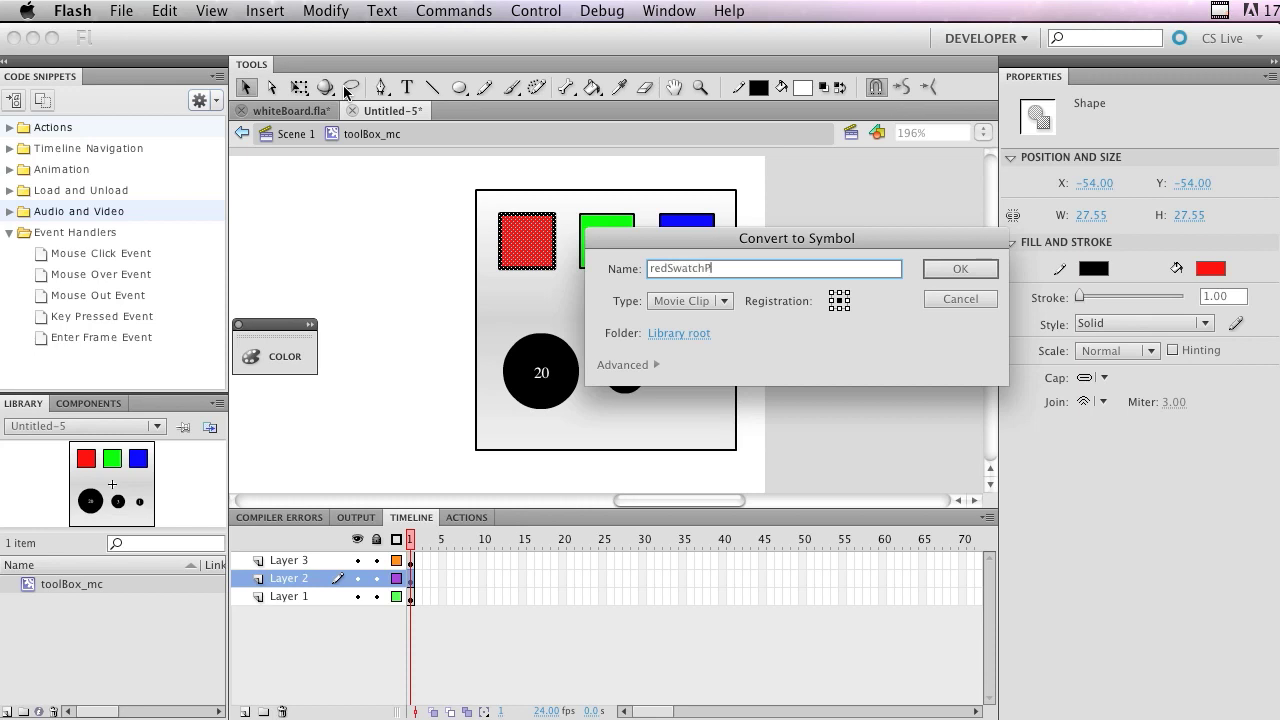
{"action": "type", "text": " \\"}
{"action": "type", "text": "mc"}
{"action": "key", "text": "super+a"}
{"action": "key", "text": "super+c"}
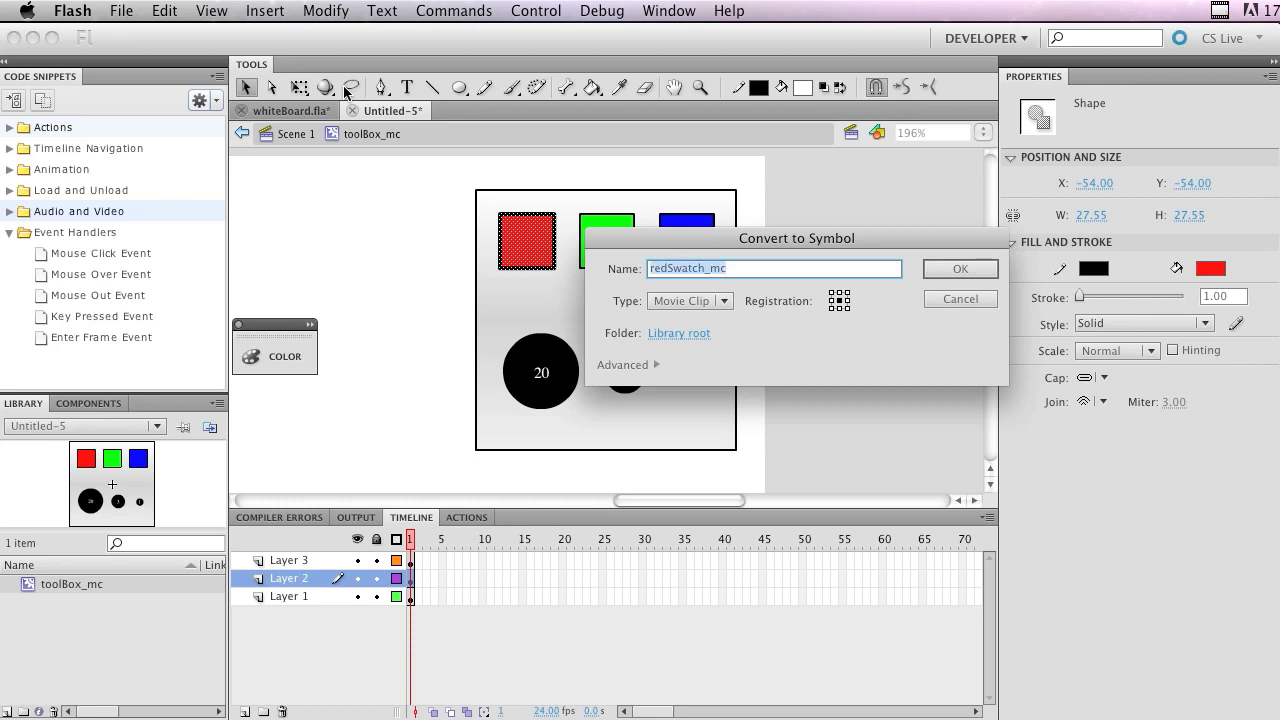
{"action": "key", "text": "Return"}
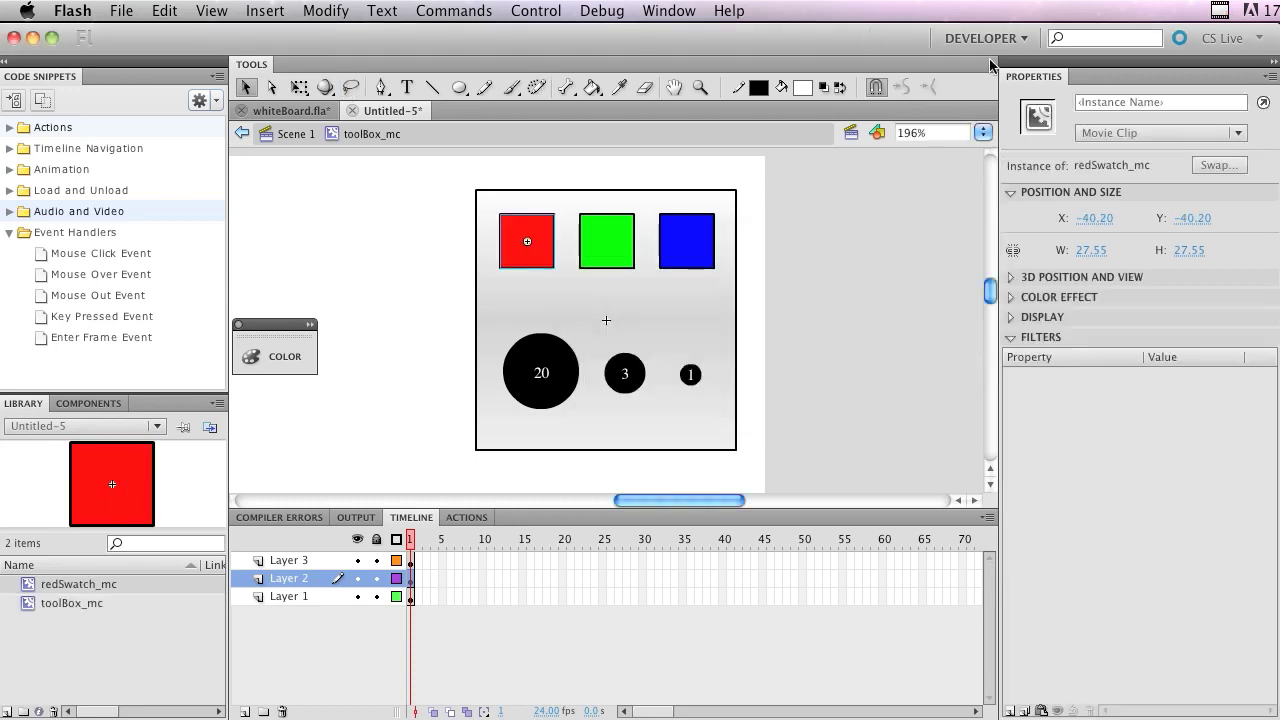
{"action": "left_click", "coordinate": [1110, 102]}
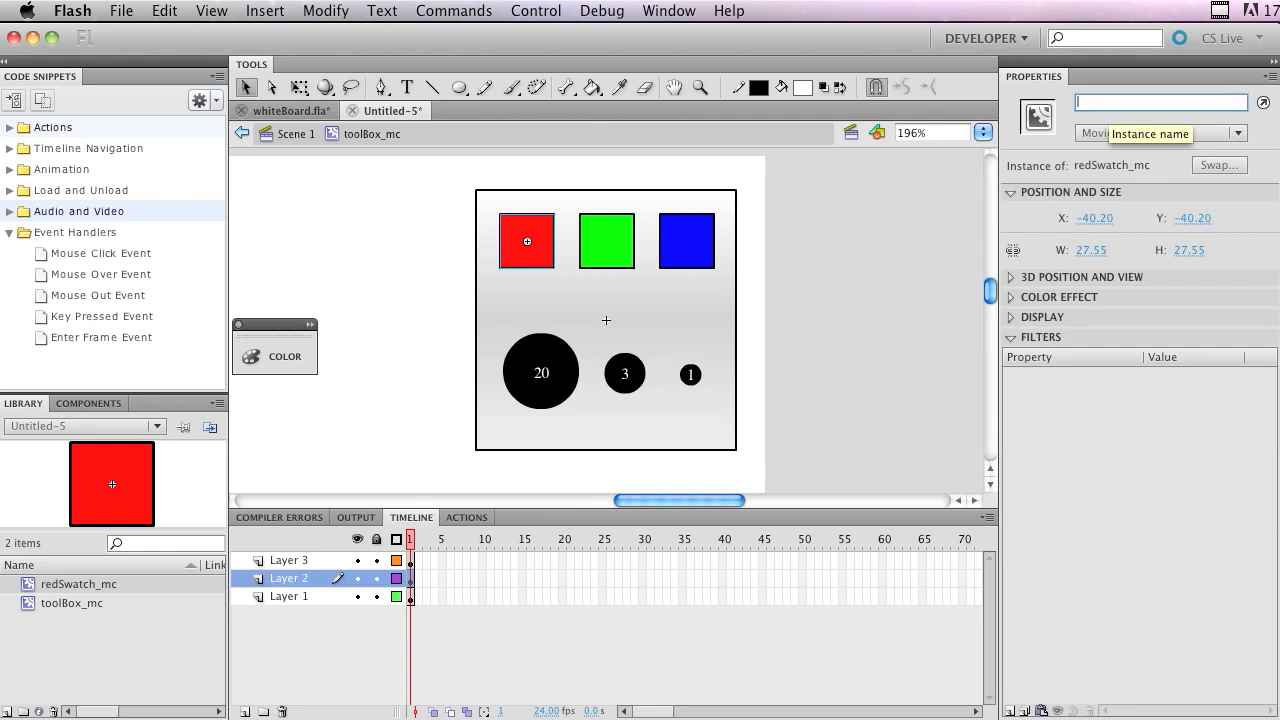
{"action": "key", "text": "super+v"}
- Select the green square's fill and outline and begin converting it to a symbol
{"action": "left_click", "coordinate": [600, 236]}
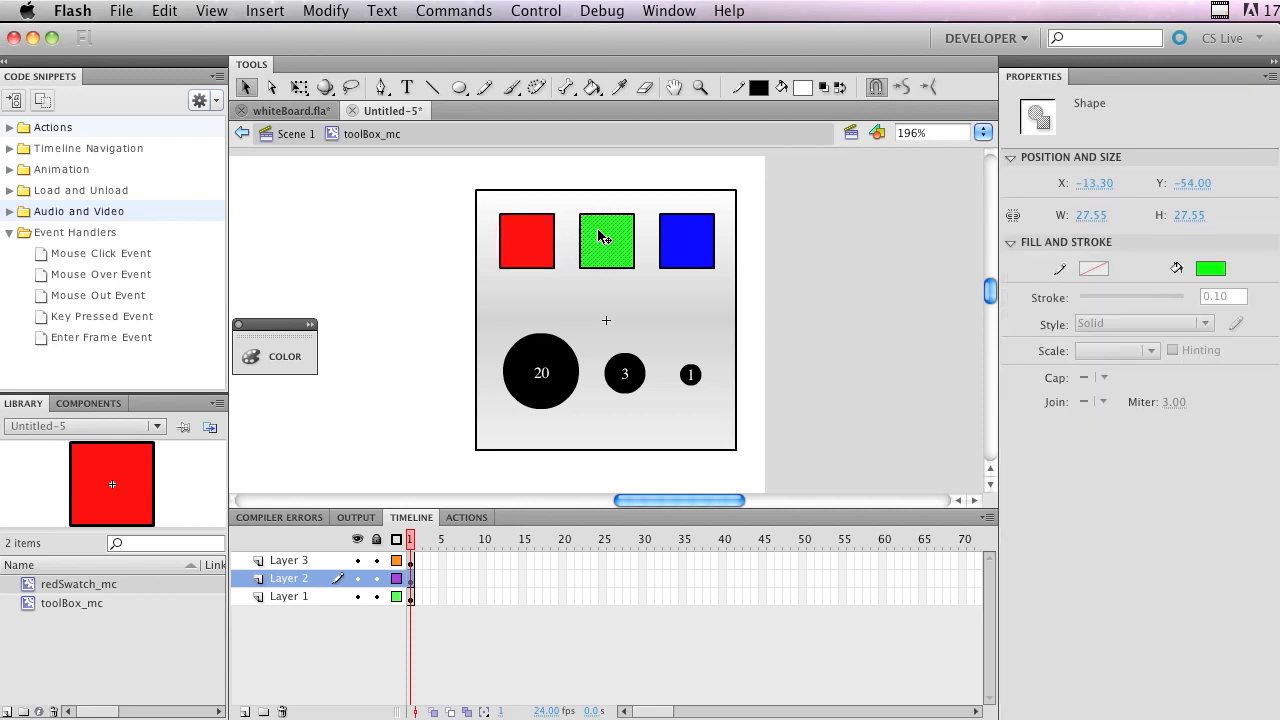
{"action": "double_click", "coordinate": [600, 236]}
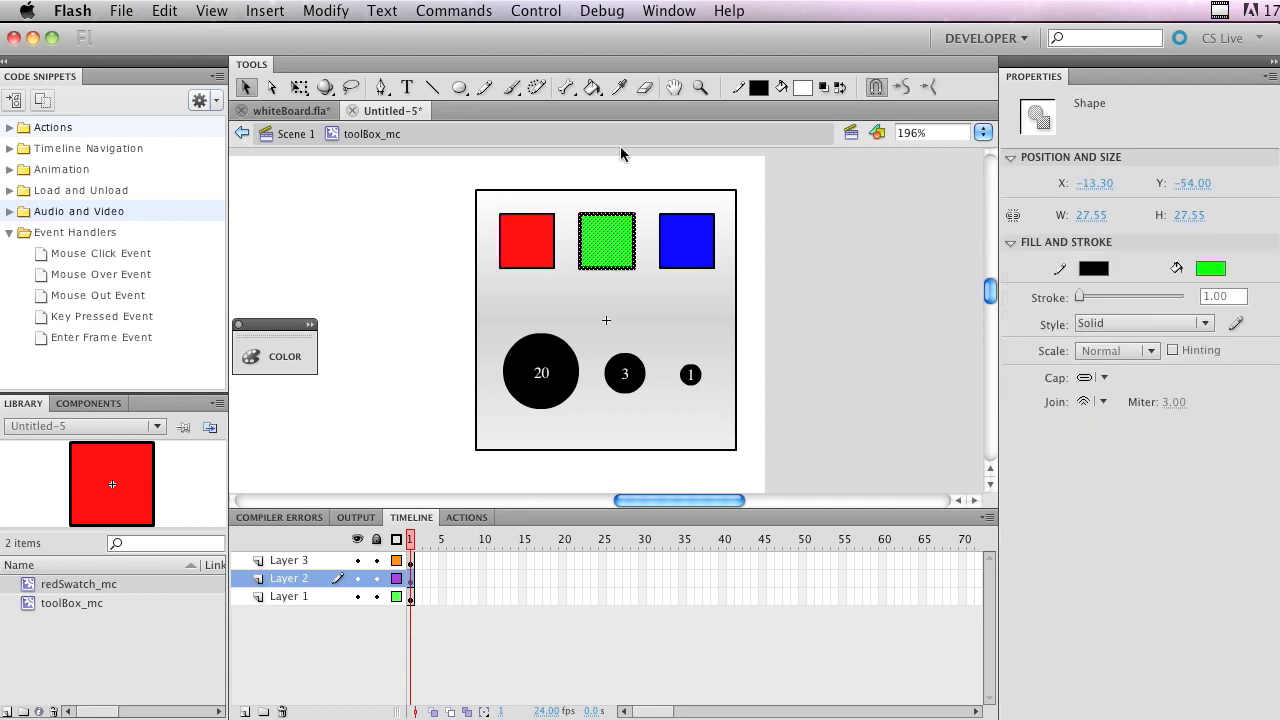
{"action": "left_click", "coordinate": [463, 8]}
{"action": "mouse_move", "coordinate": [325, 10]}
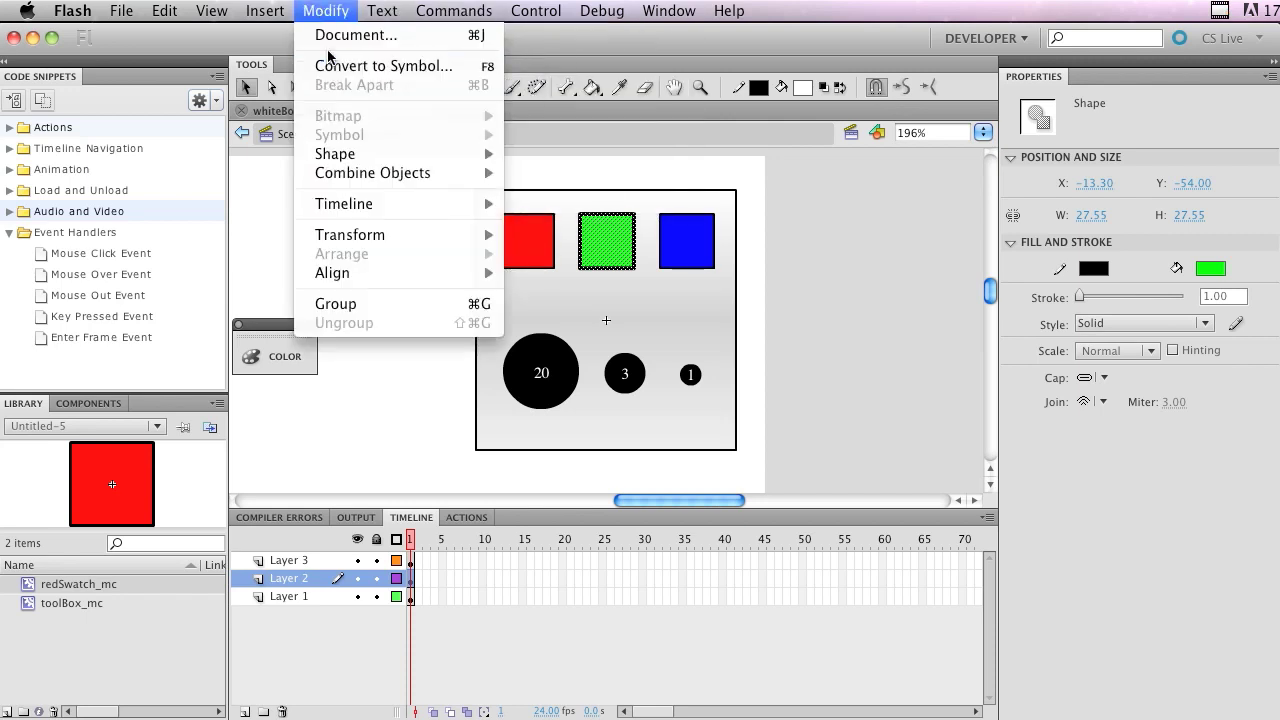
{"action": "left_click", "coordinate": [330, 65]}
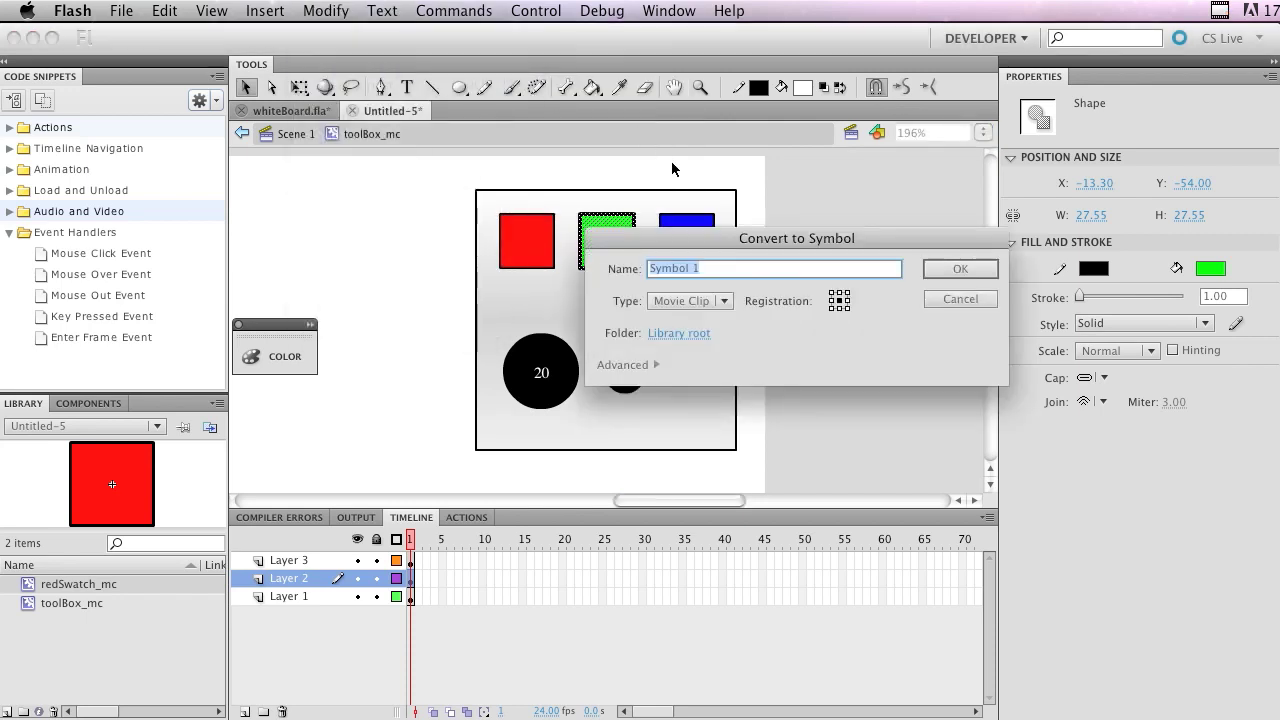
- Name the movie clip and its stage instance greenSwatch_mc, then select the blue square
{"action": "type", "text": "greenSwatch_mc"}
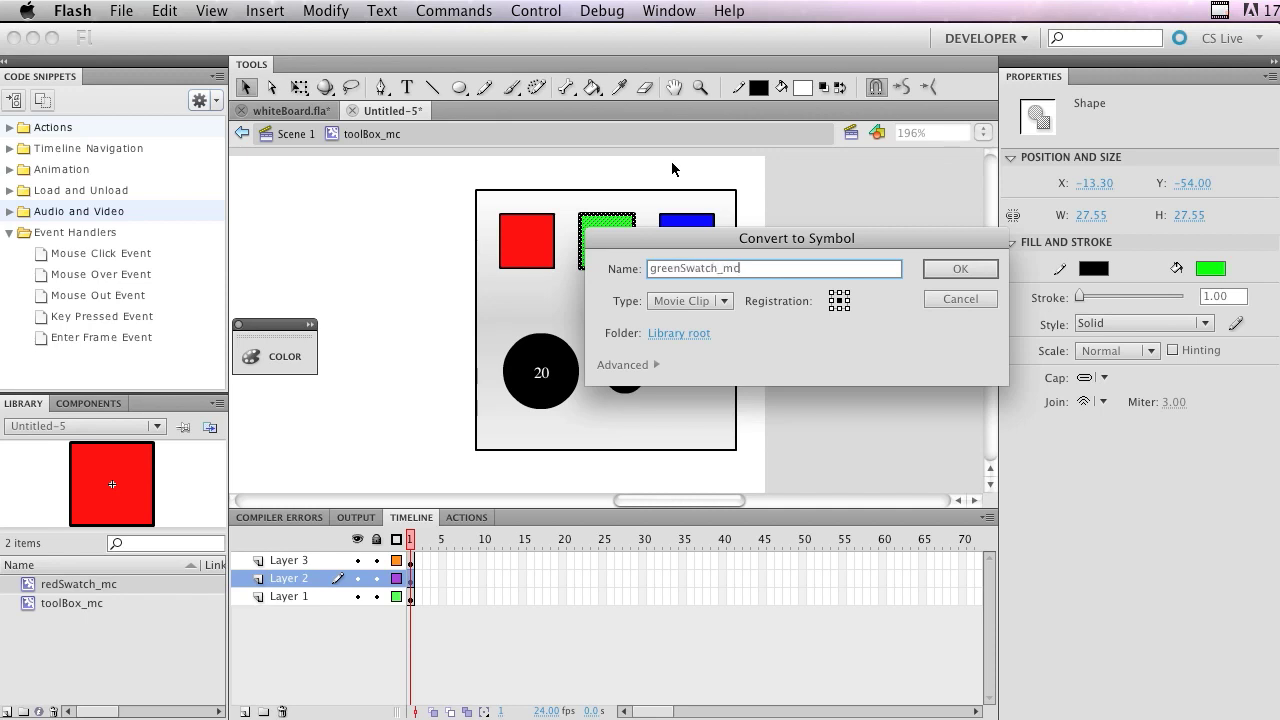
{"action": "key", "text": "super+a"}
{"action": "key", "text": "super+c"}
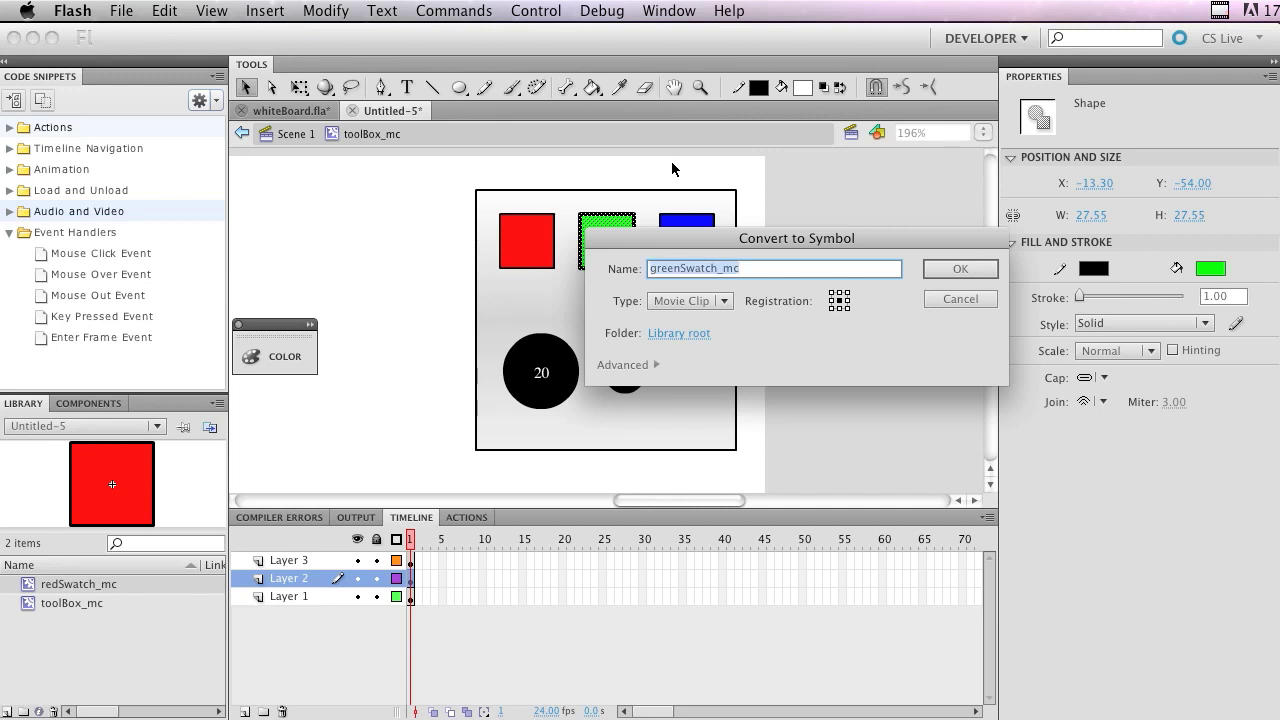
{"action": "left_click", "coordinate": [943, 267]}
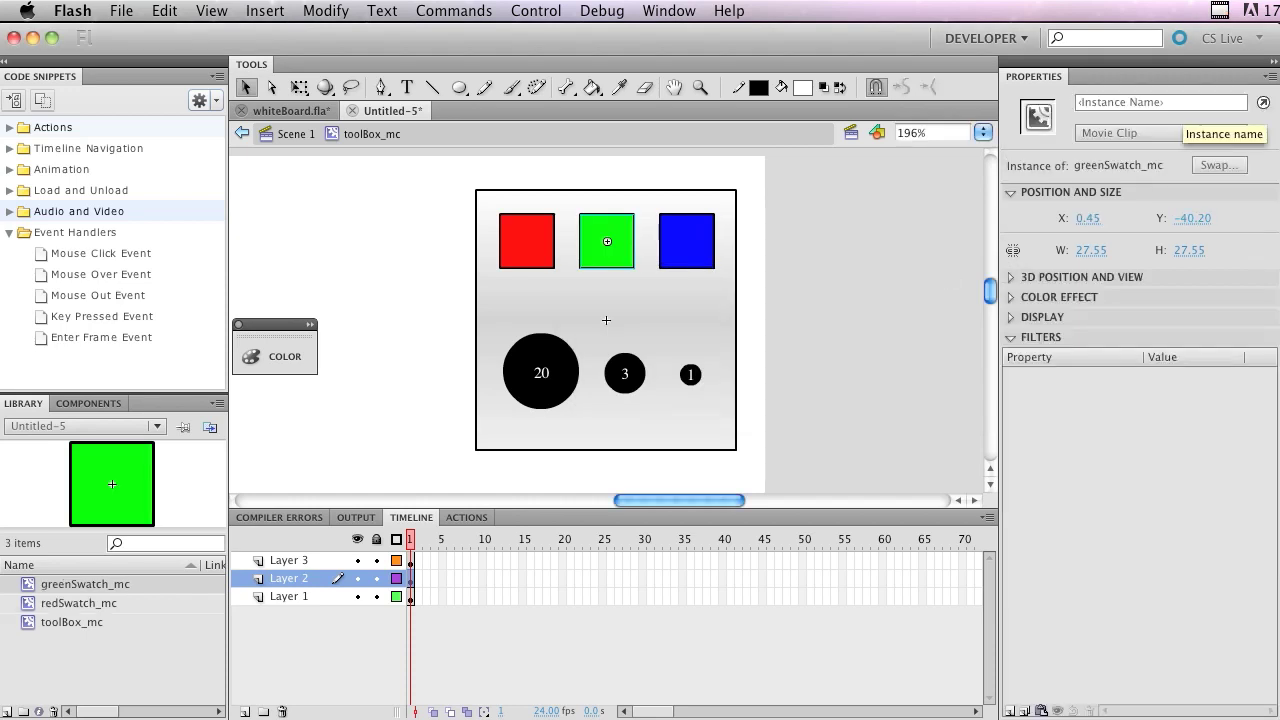
{"action": "left_click", "coordinate": [1160, 102]}
{"action": "key", "text": "super+v"}
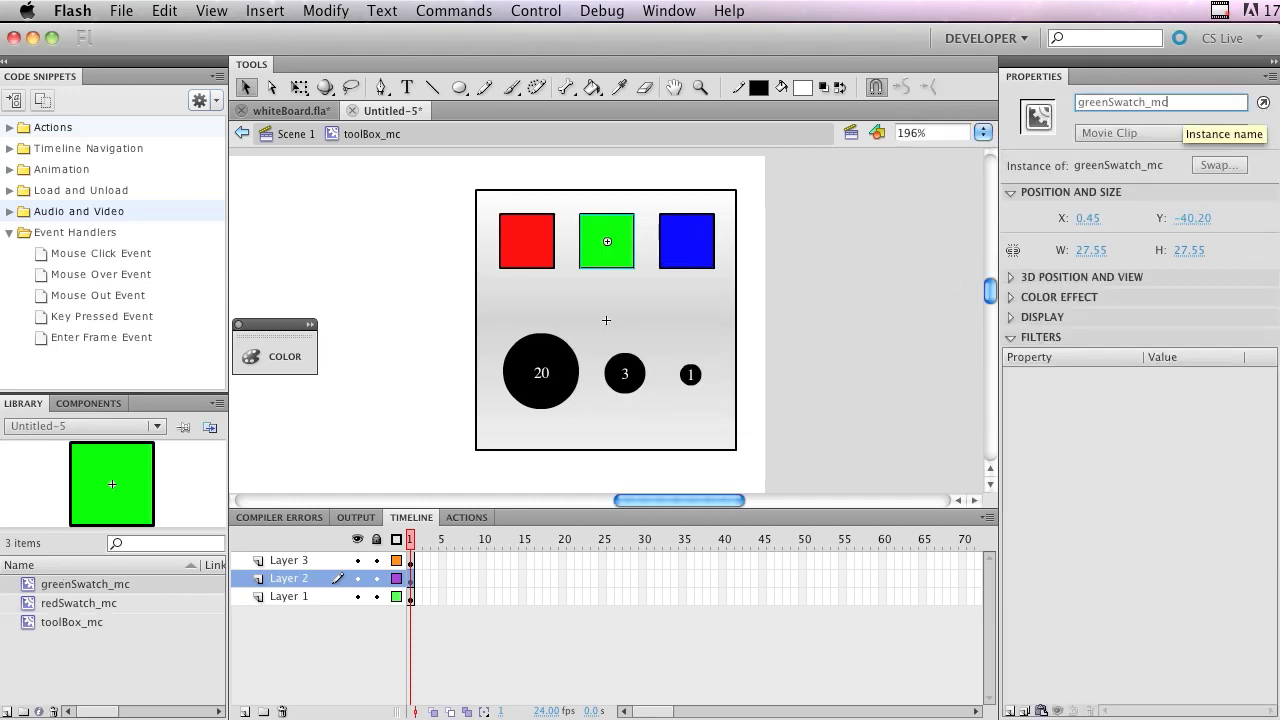
{"action": "left_click", "coordinate": [690, 232]}
{"action": "double_click", "coordinate": [690, 232]}
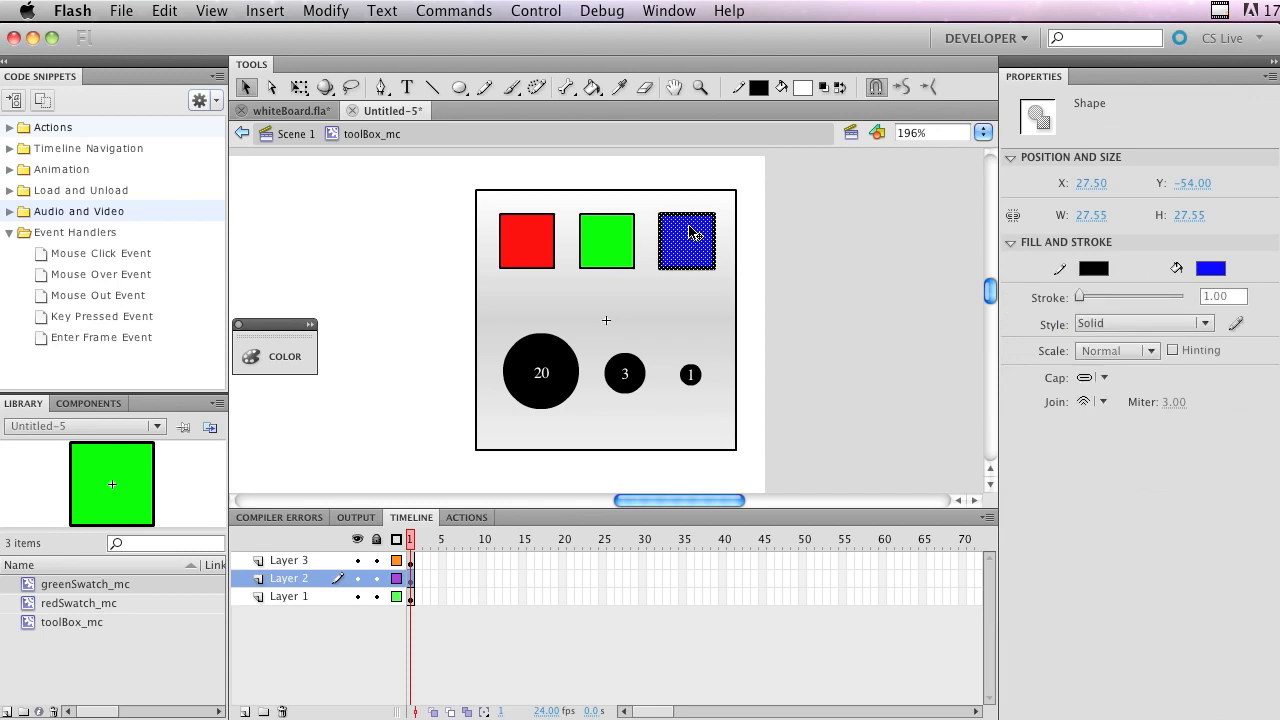
- Convert the blue square to movie clip blueSwatch_mc, name its instance blueSwatch_mc, then deselect
{"action": "left_click", "coordinate": [392, 8]}
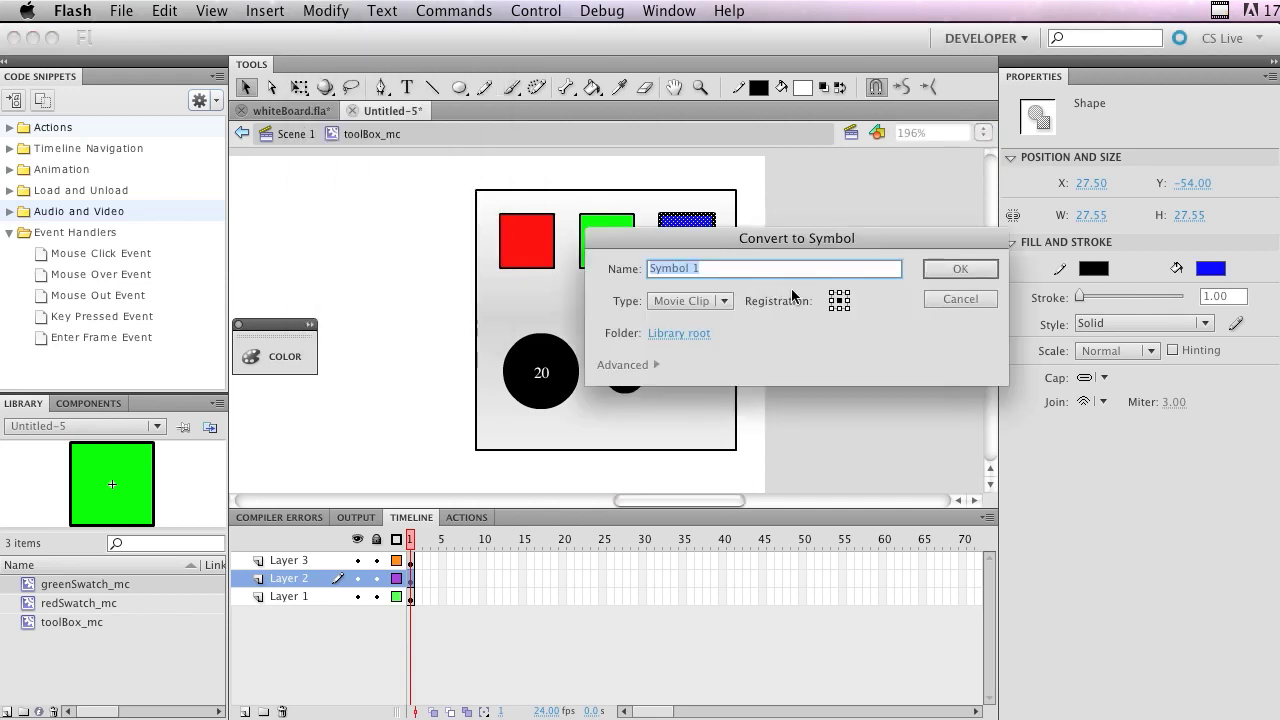
{"action": "type", "text": "blueSwatch_mc"}
{"action": "key", "text": "super+a"}
{"action": "key", "text": "super+c"}
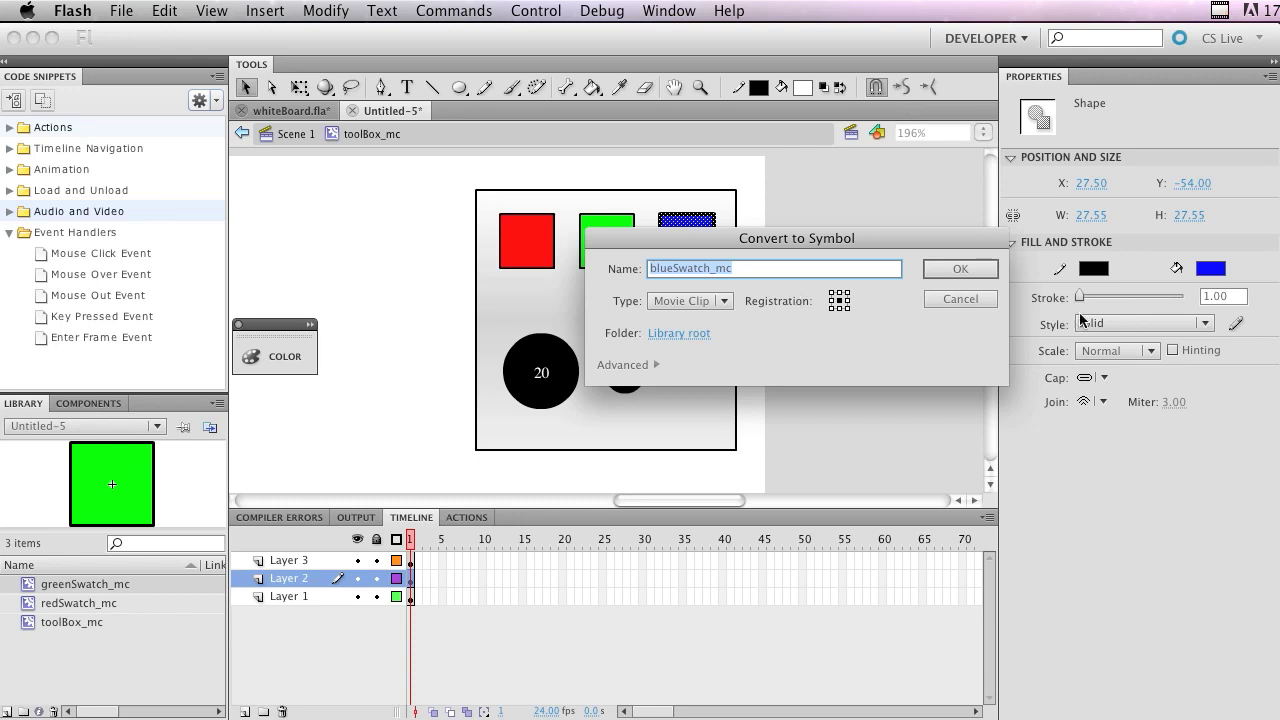
{"action": "left_click", "coordinate": [988, 266]}
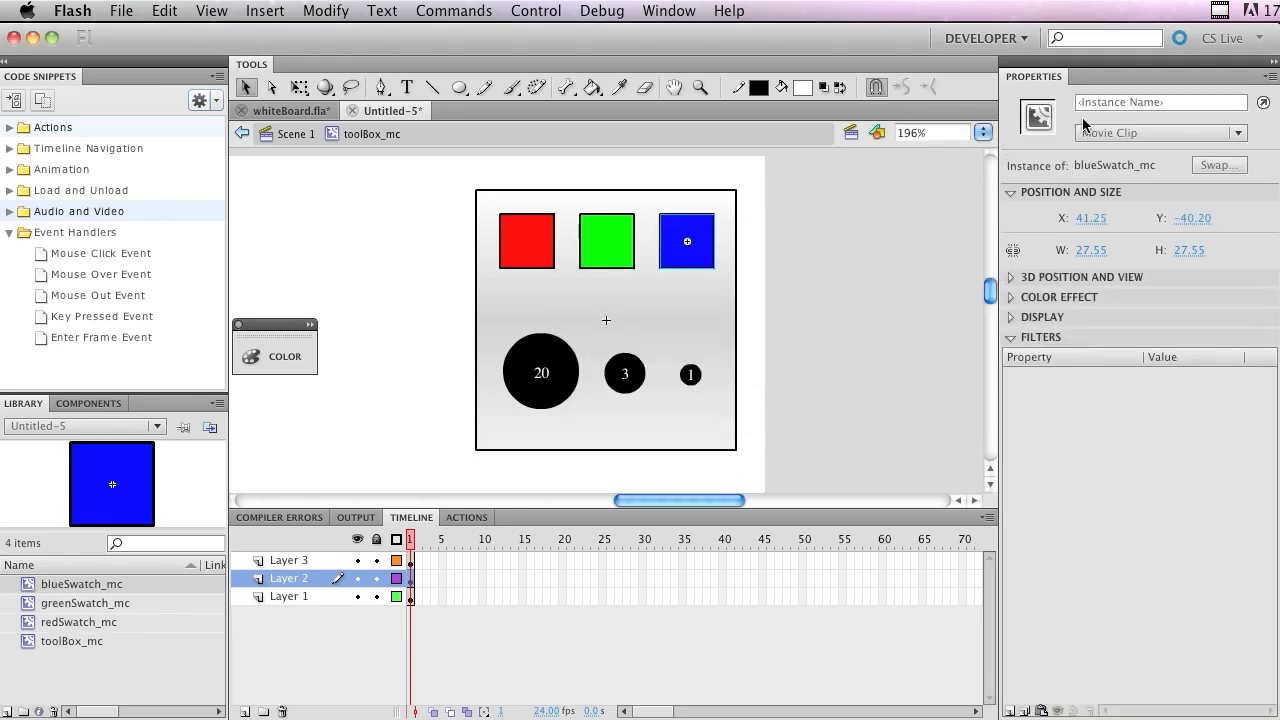
{"action": "left_click", "coordinate": [1110, 102]}
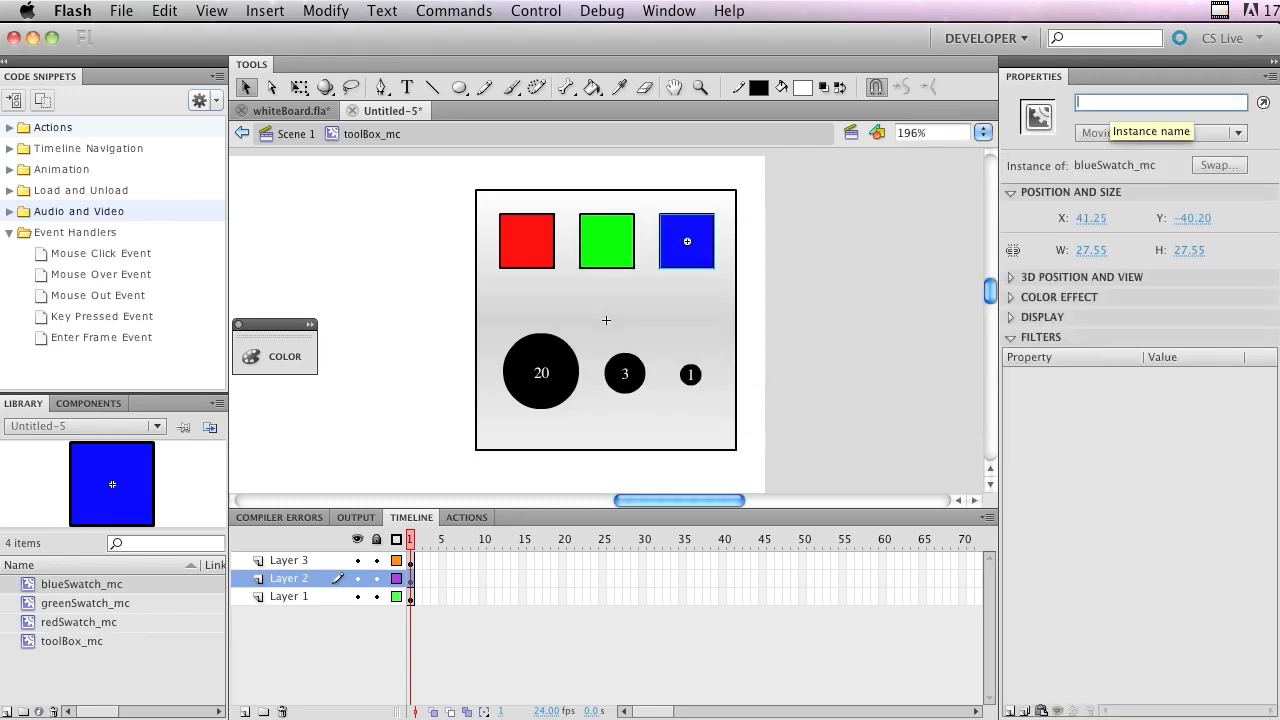
{"action": "key", "text": "super+v"}
{"action": "left_click", "coordinate": [815, 286]}
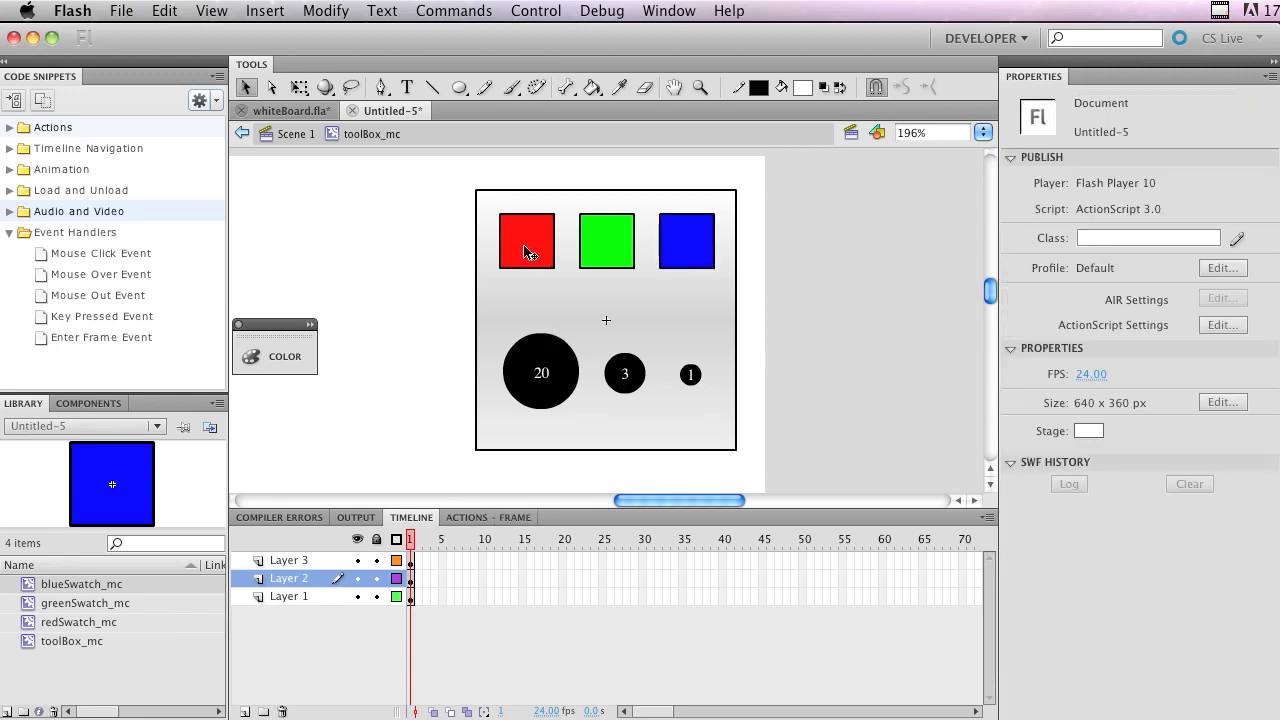
- Select the large 20 circle together with its 20 label
{"action": "left_click", "coordinate": [542, 370]}
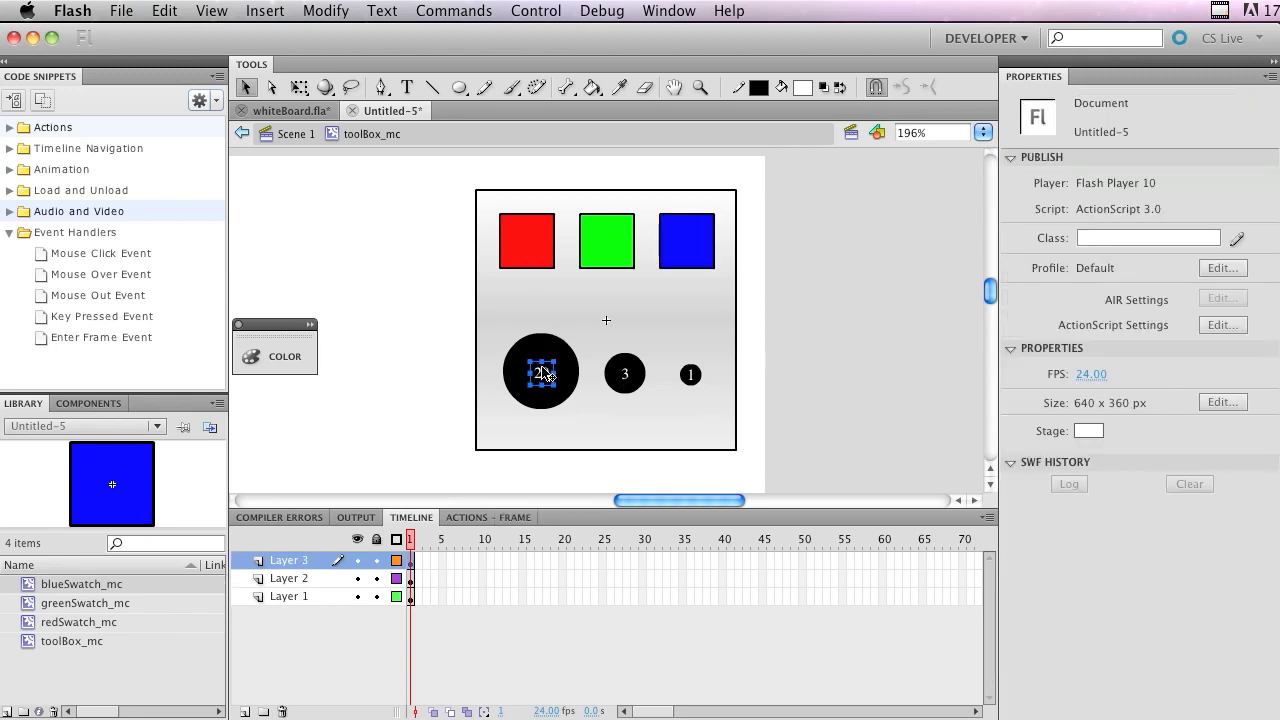
{"action": "left_click", "coordinate": [548, 359], "text": "shift"}
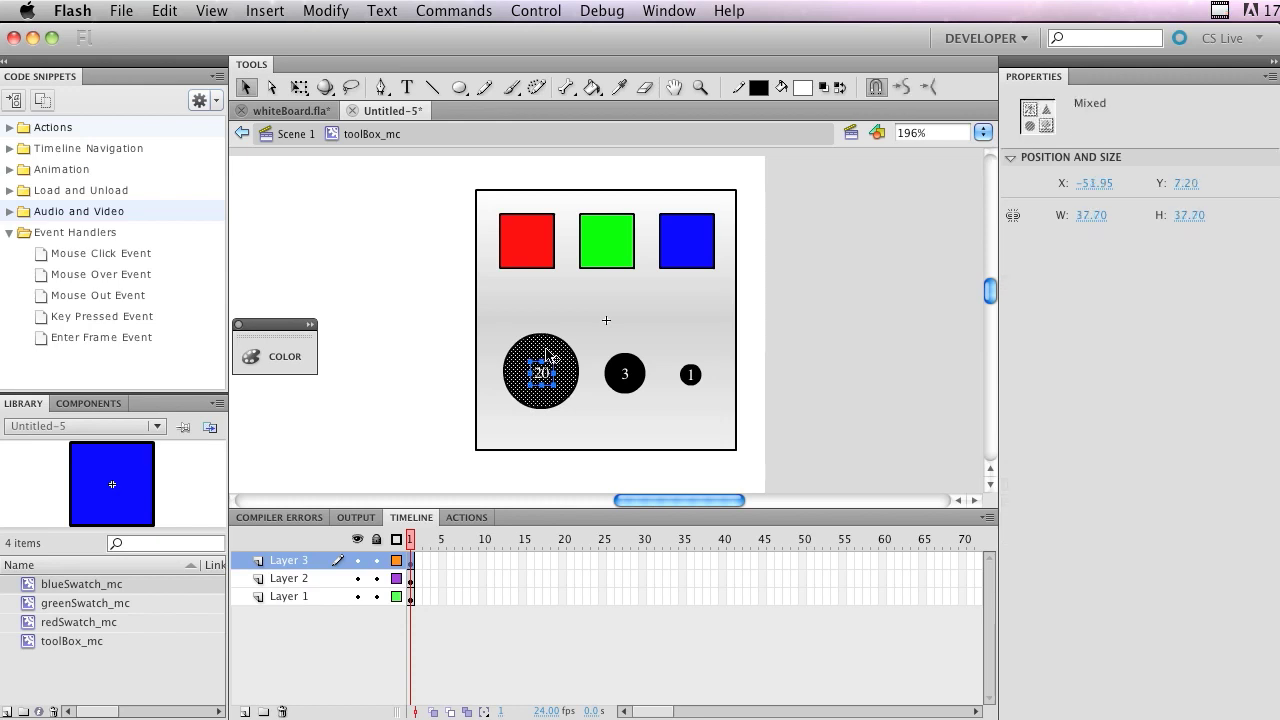
{"action": "left_click", "coordinate": [622, 375], "text": "shift"}
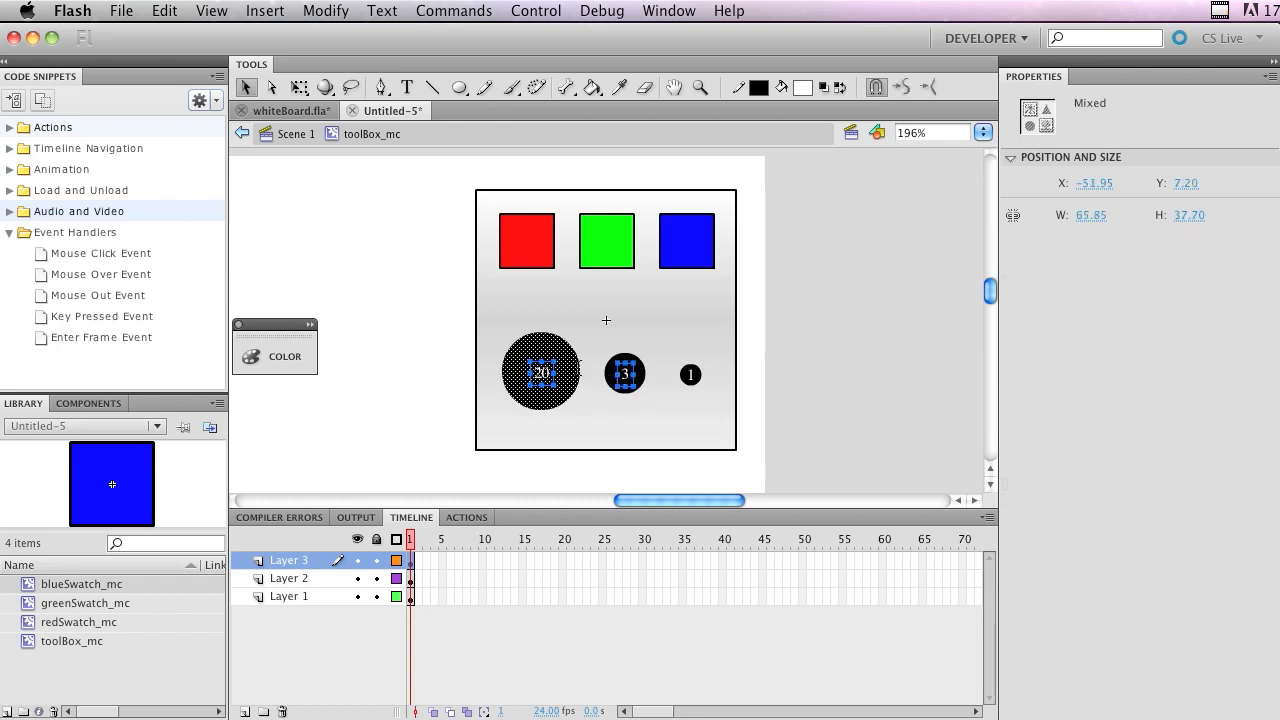
{"action": "left_click", "coordinate": [590, 358]}
{"action": "left_click", "coordinate": [555, 372]}
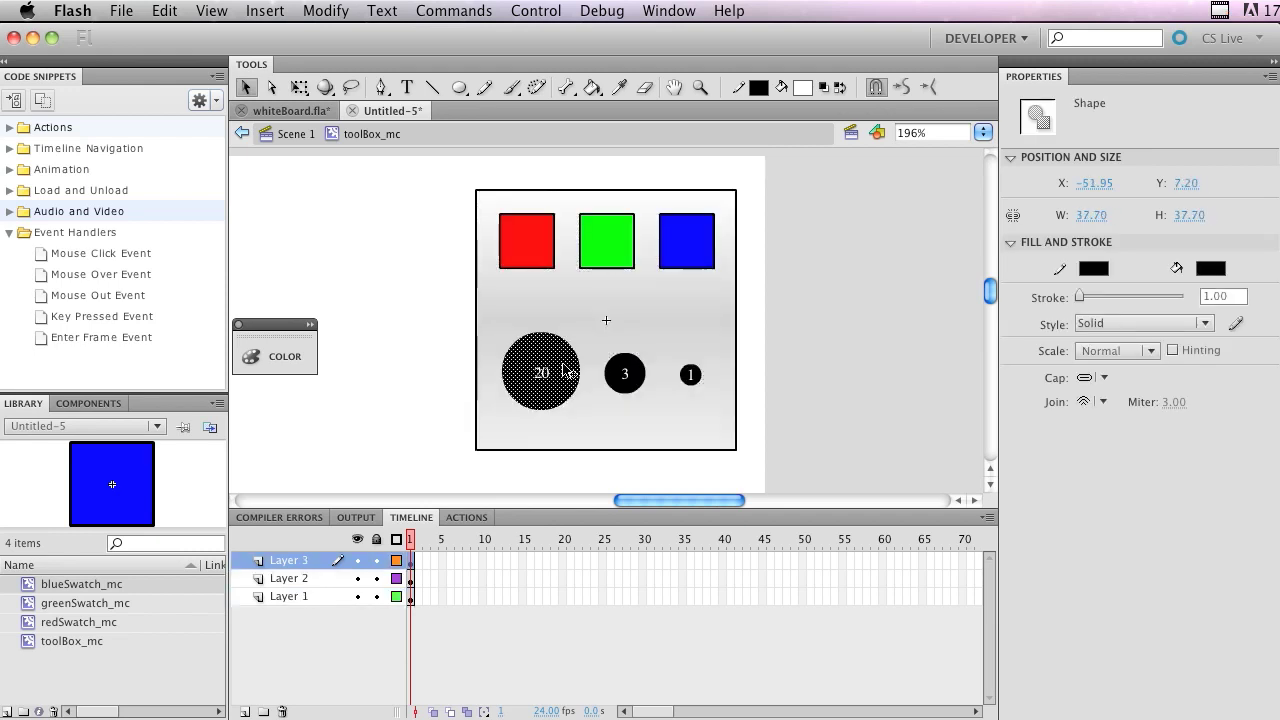
{"action": "left_click", "coordinate": [543, 375], "text": "shift"}
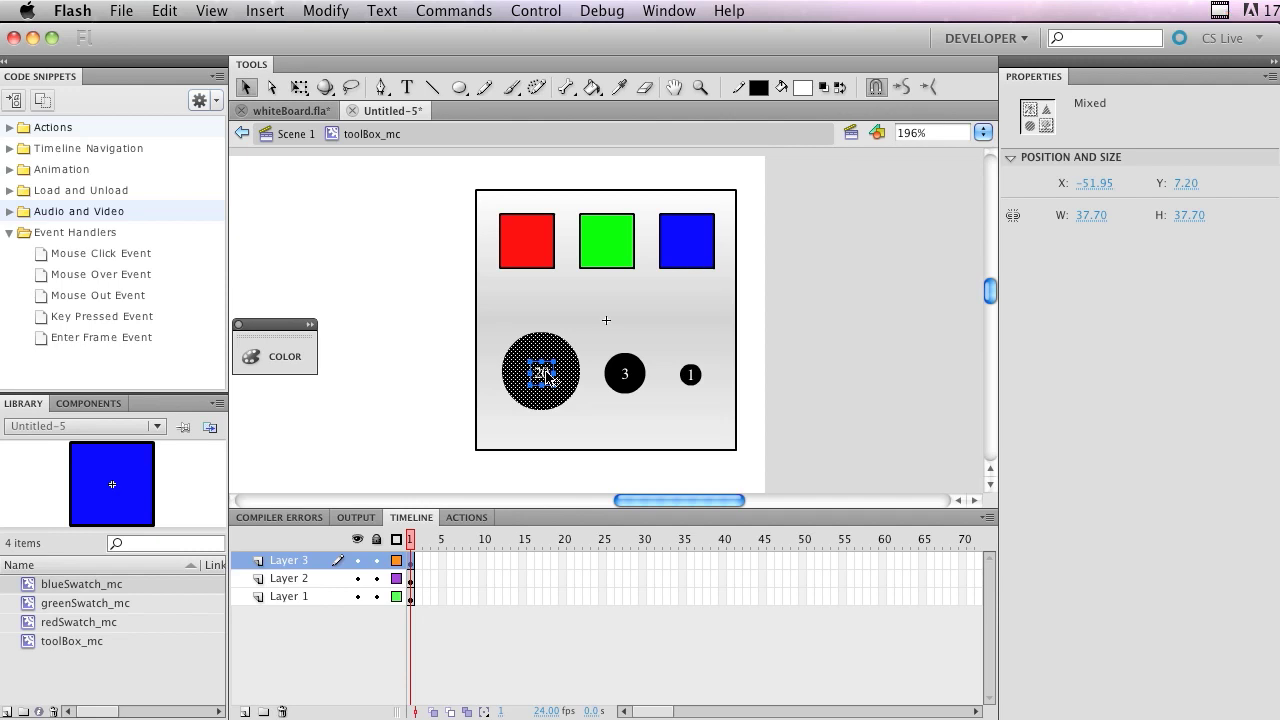
{"action": "right_click", "coordinate": [548, 376]}
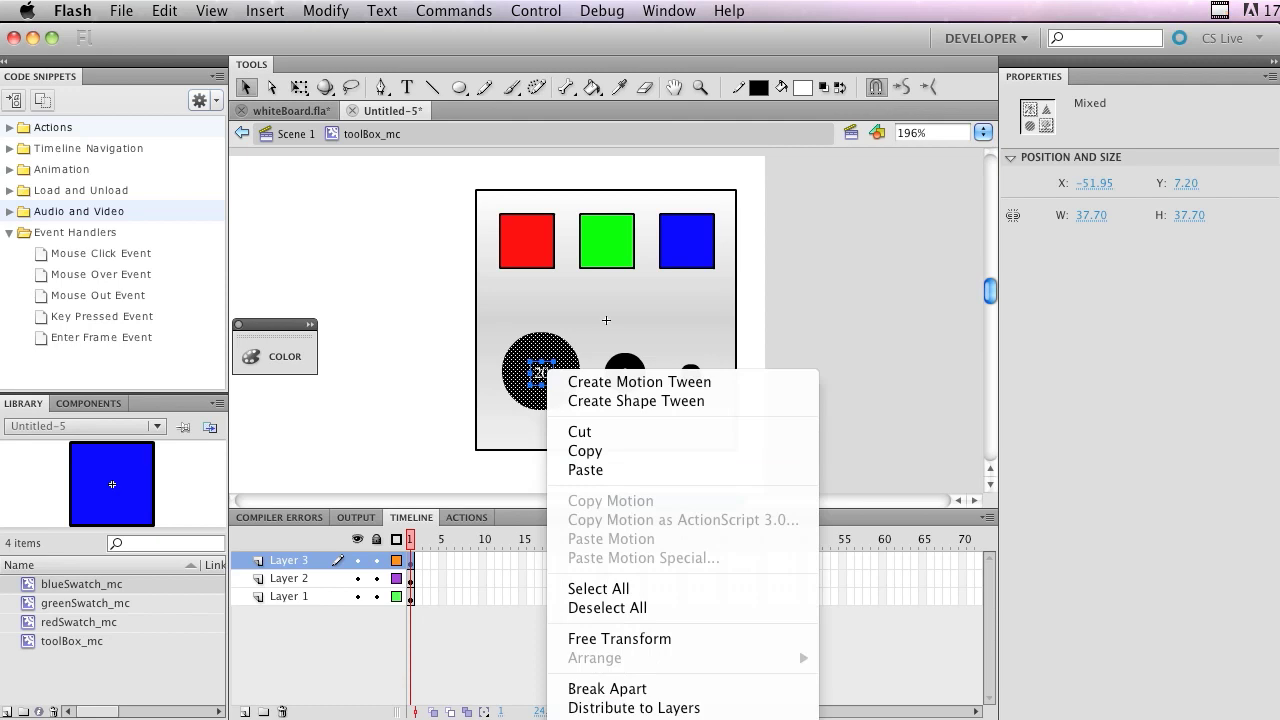
- Make it movie clip penSizeTwenty_mc with instance name penSizeTwenty_mc, then select the 3 circle
{"action": "key", "text": "F8"}
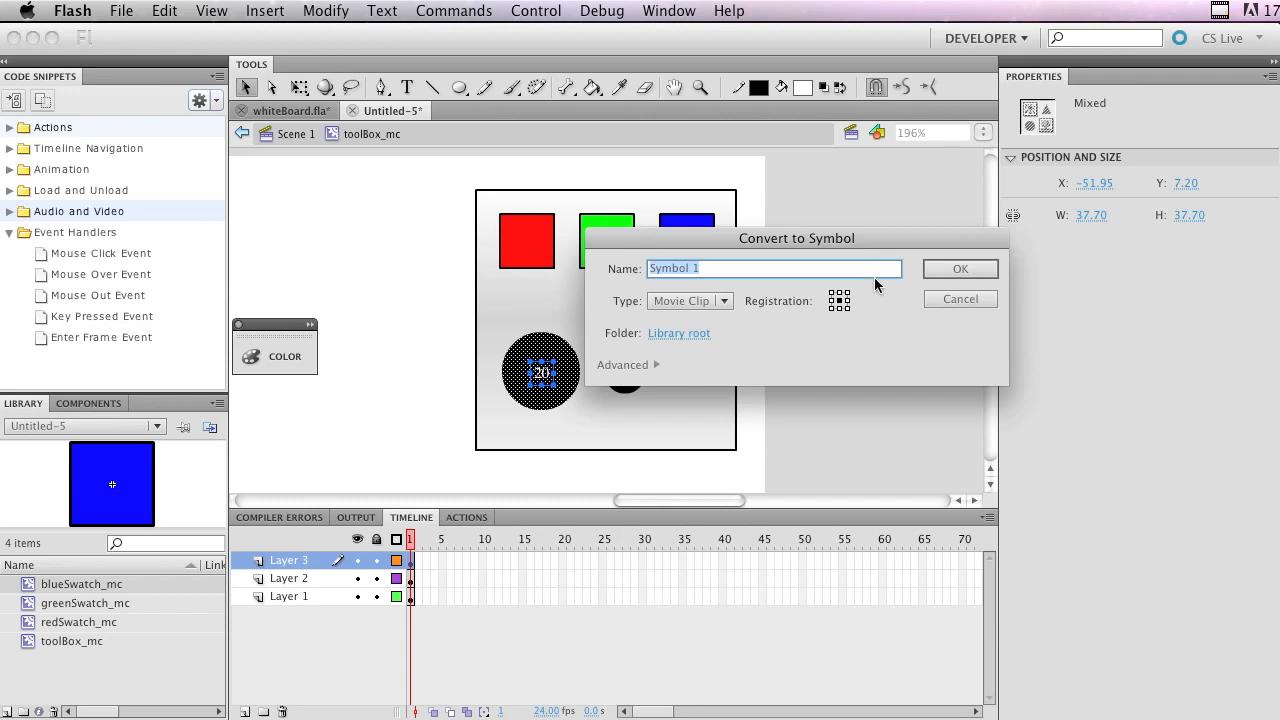
{"action": "type", "text": "penSl"}
{"action": "type", "text": "zeTwenty_mc"}
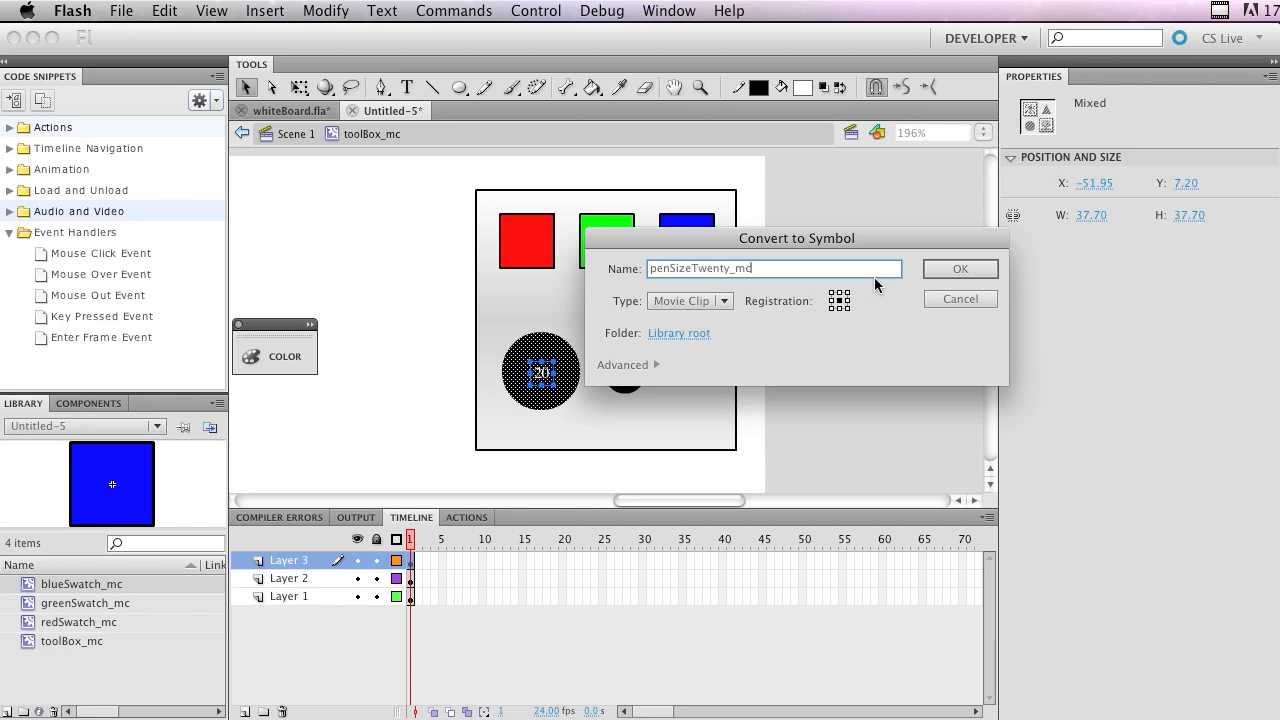
{"action": "key", "text": "Return"}
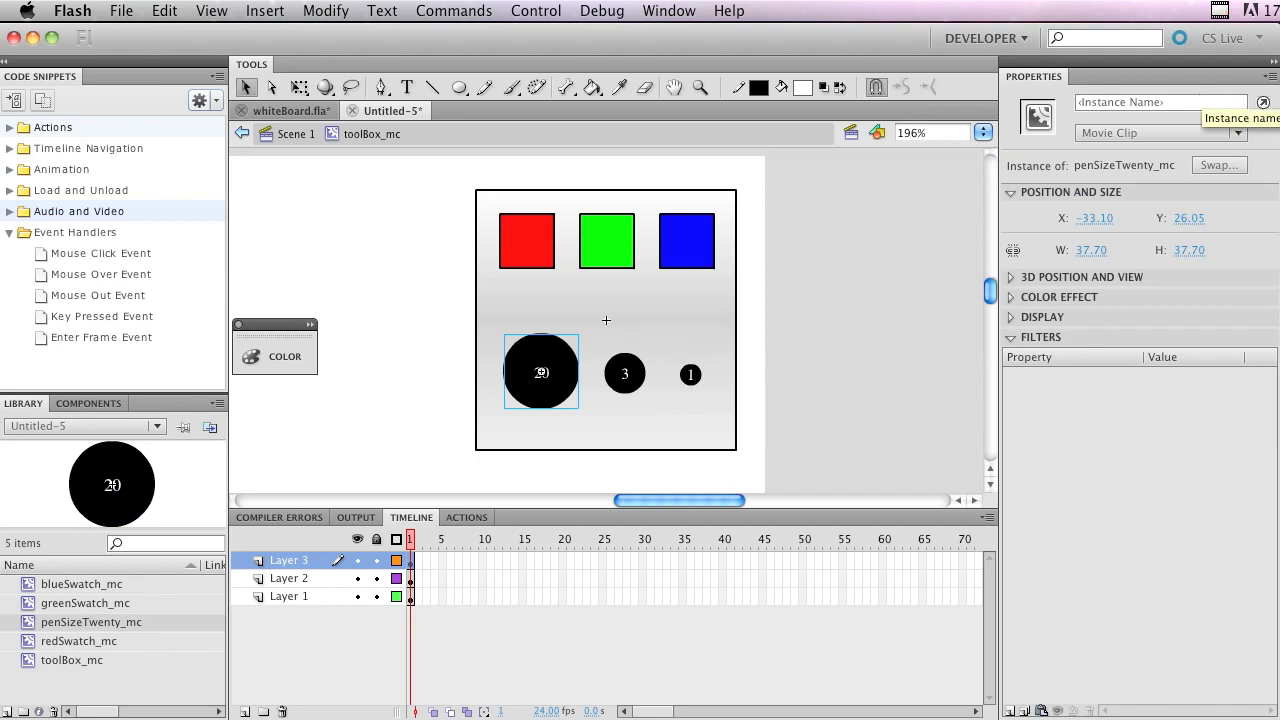
{"action": "left_click", "coordinate": [1195, 102]}
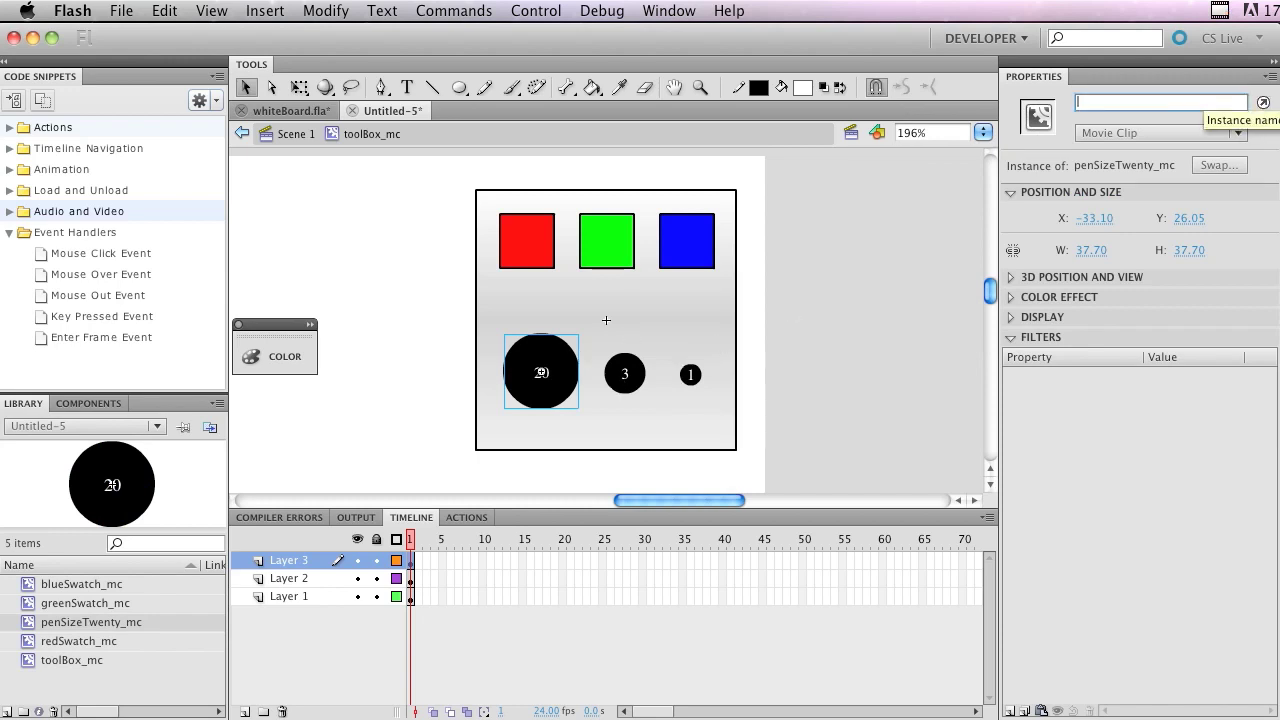
{"action": "type", "text": "penSiz"}
{"action": "type", "text": "eTwen"}
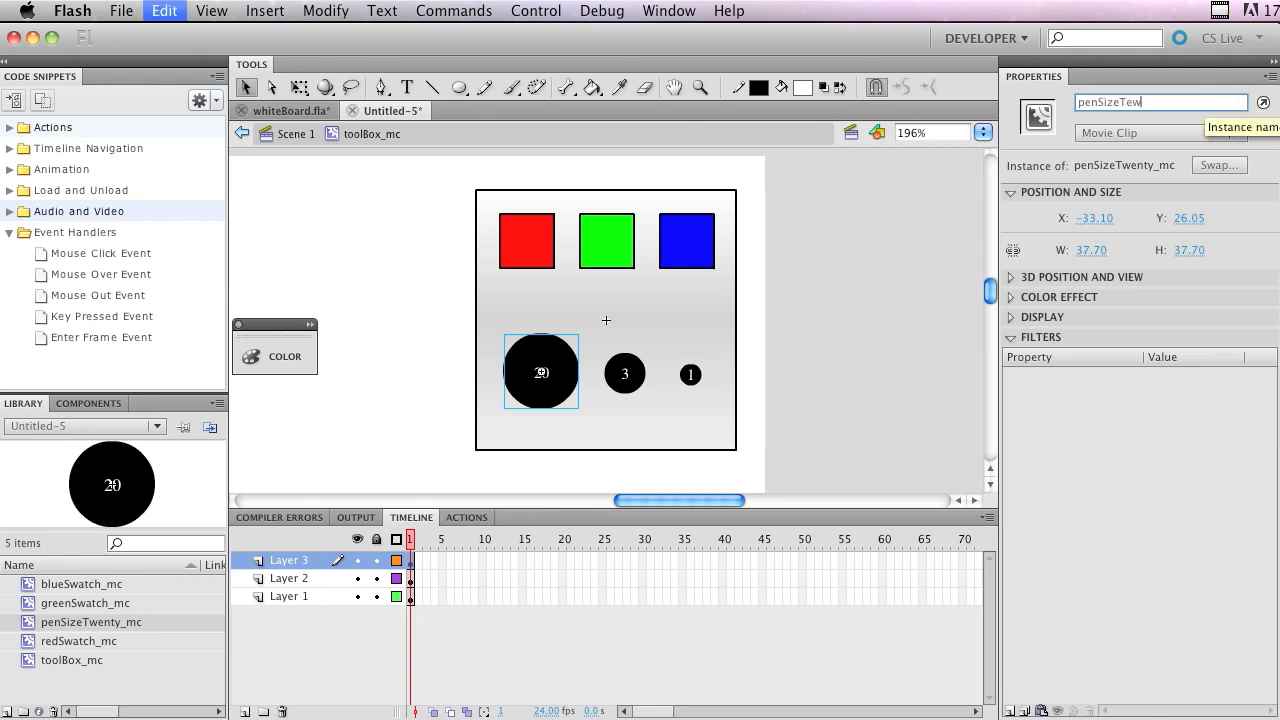
{"action": "type", "text": "t"}
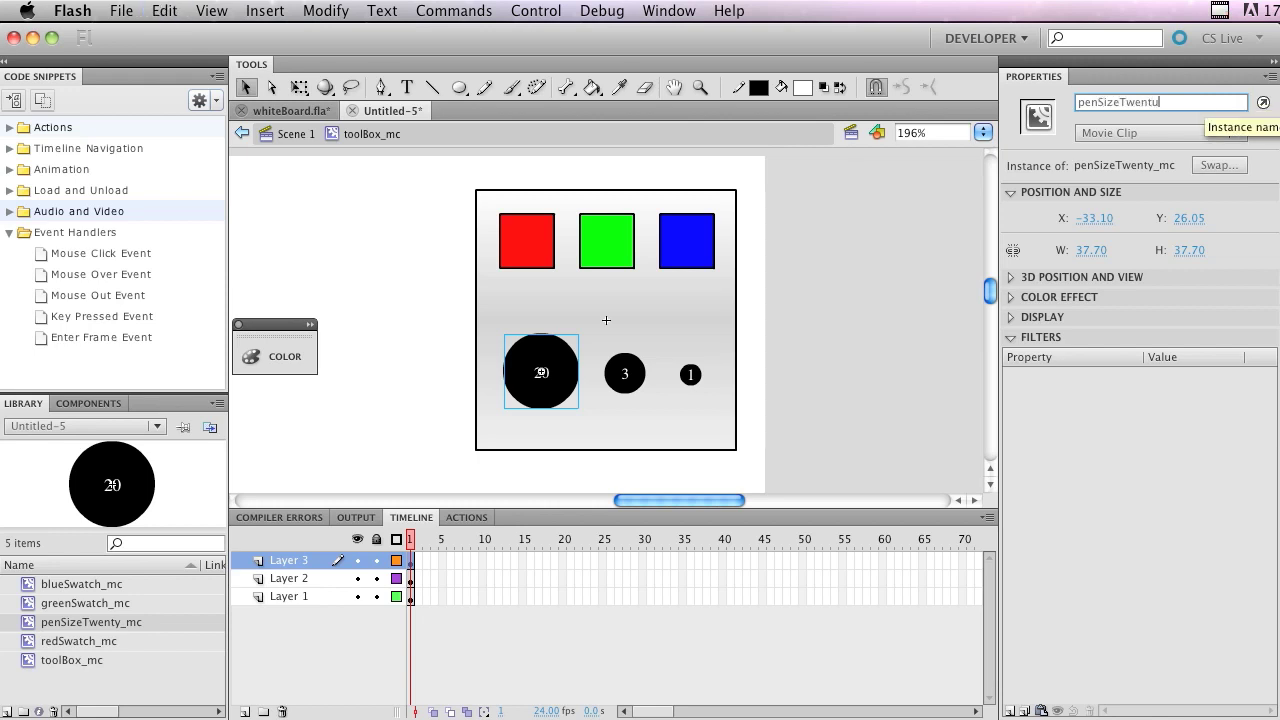
{"action": "type", "text": "y_mc"}
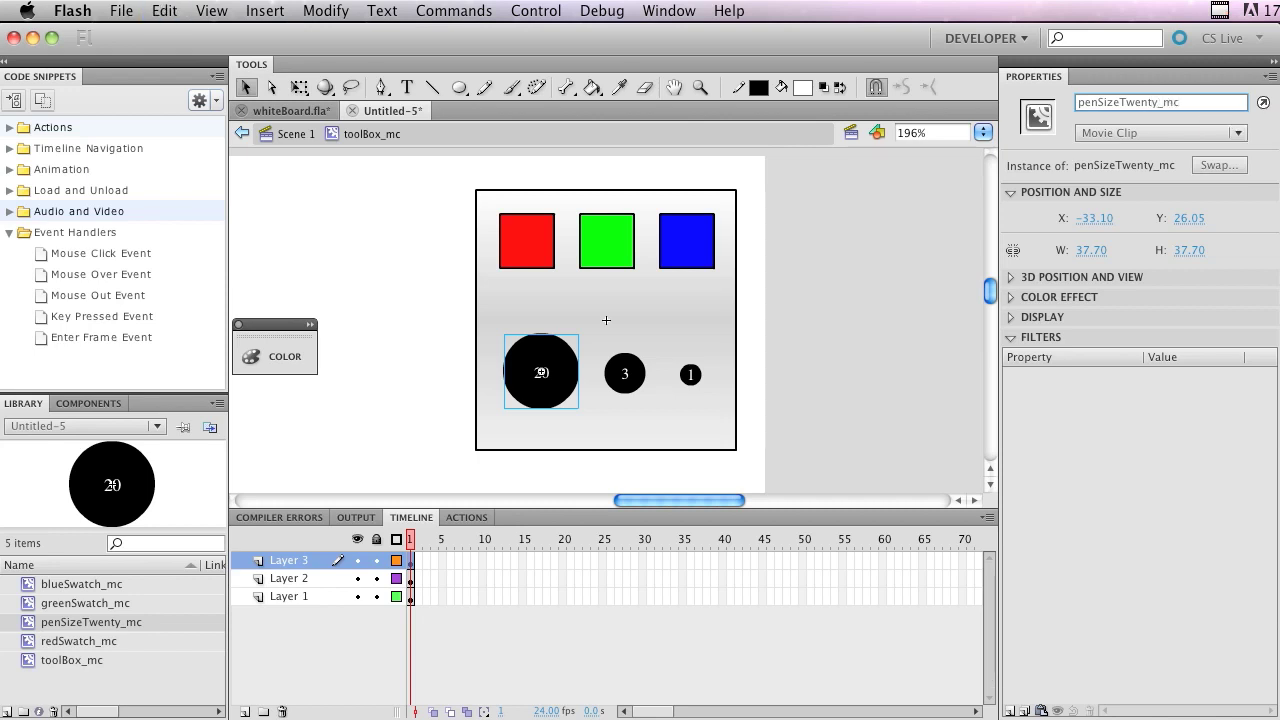
{"action": "left_click", "coordinate": [625, 376]}
- Select the whole 3 circle with its 3 label and start converting it to a symbol with F8
{"action": "left_click", "coordinate": [642, 378]}
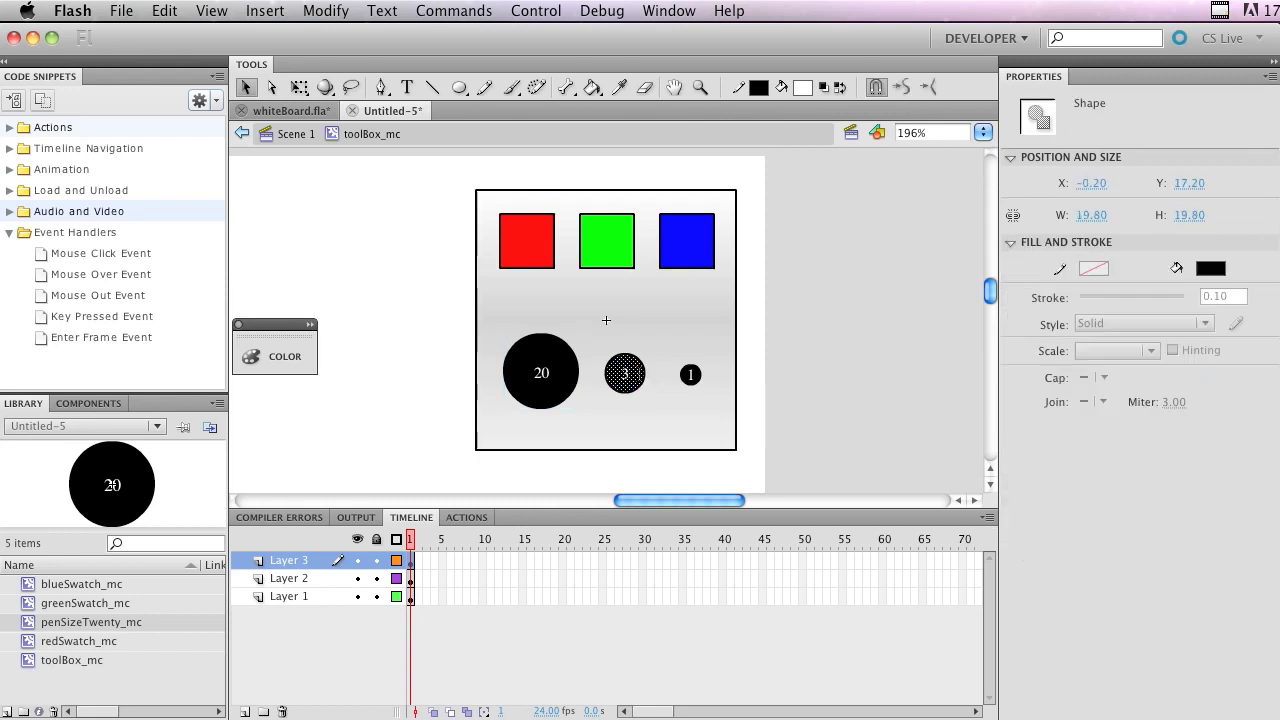
{"action": "double_click", "coordinate": [641, 375]}
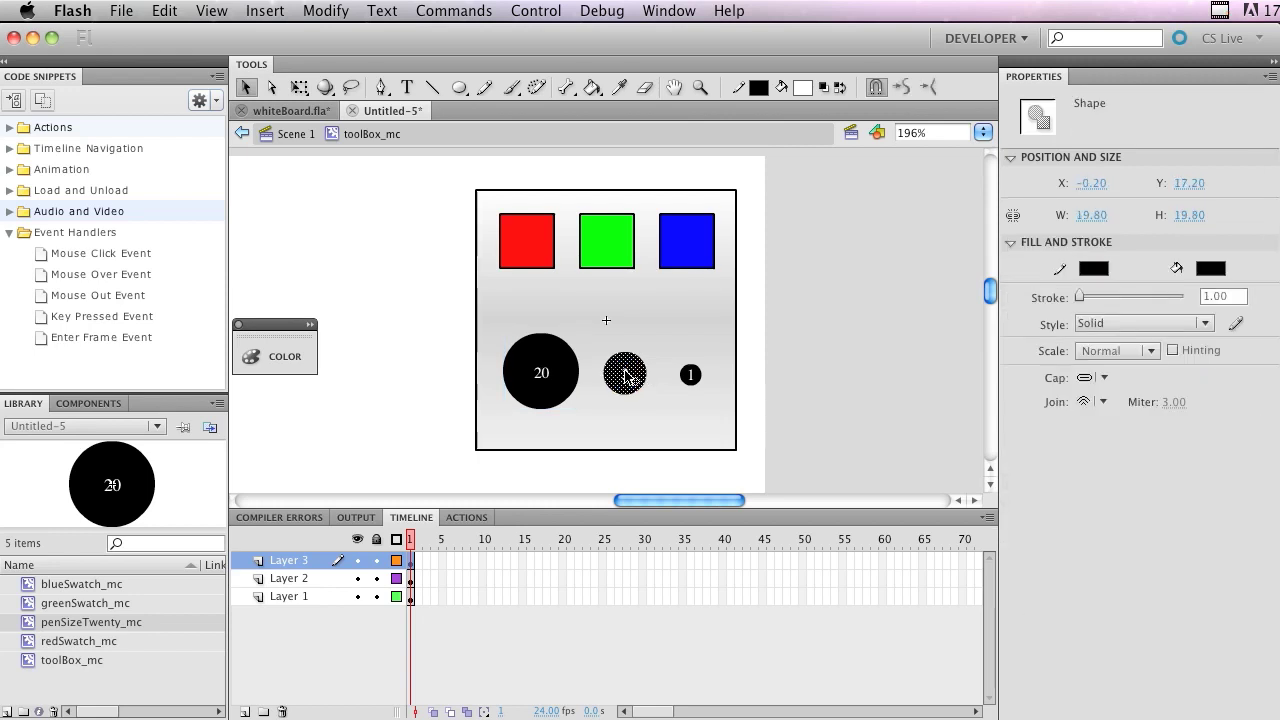
{"action": "left_click", "coordinate": [626, 376], "text": "shift"}
{"action": "right_click", "coordinate": [626, 376]}
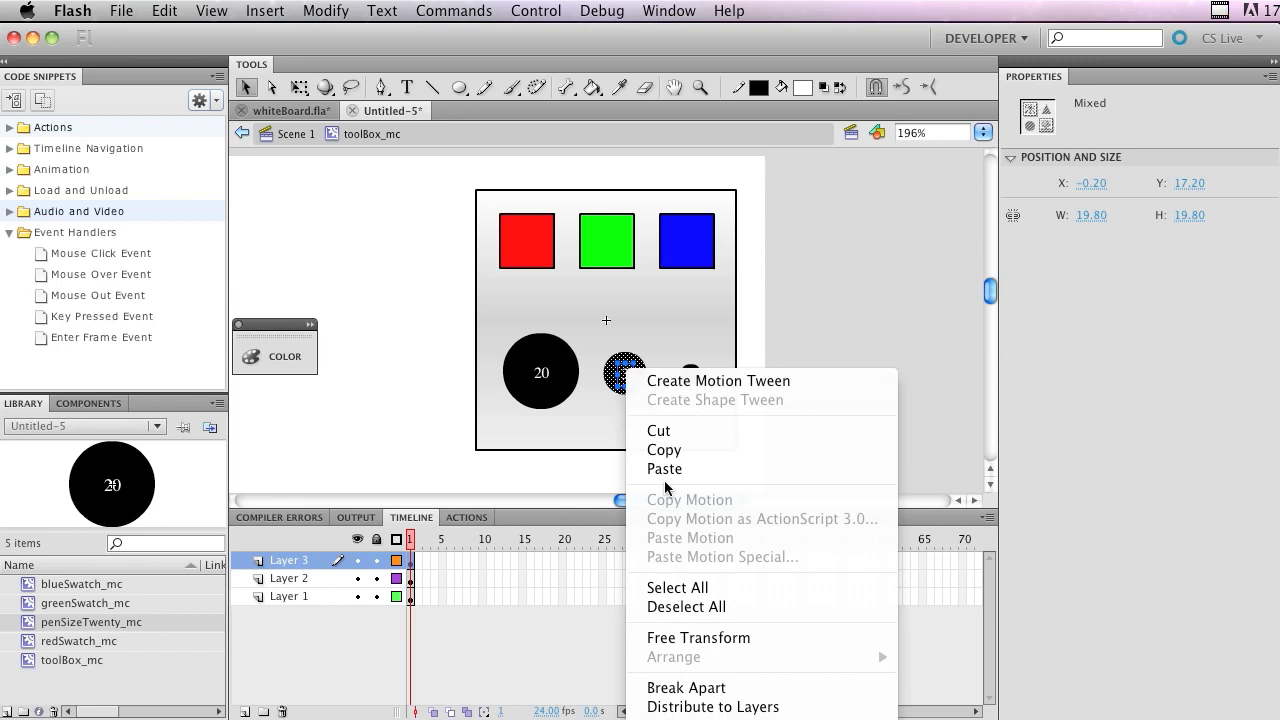
{"action": "key", "text": "F8"}
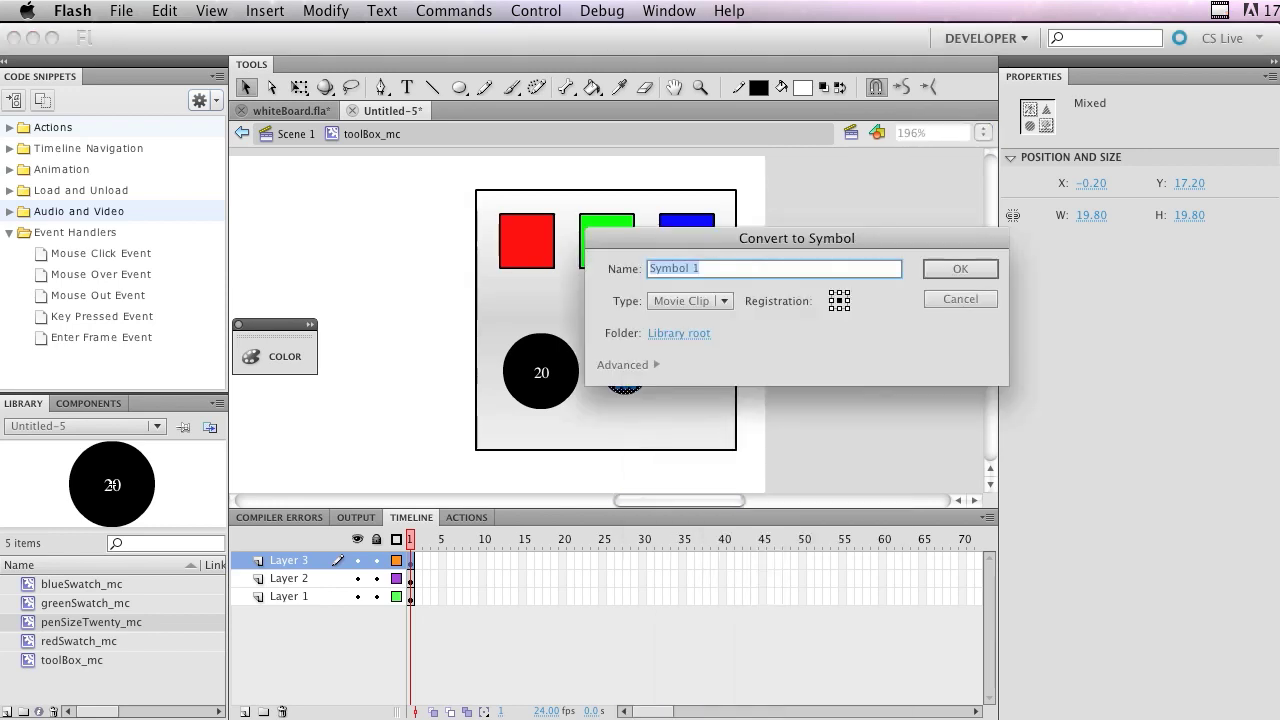
- Name the movie clip and its instance penSizeThree_mc, then select the 1 label
{"action": "type", "text": "pen"}
{"action": "type", "text": "S"}
{"action": "key", "text": "BackSpace"}
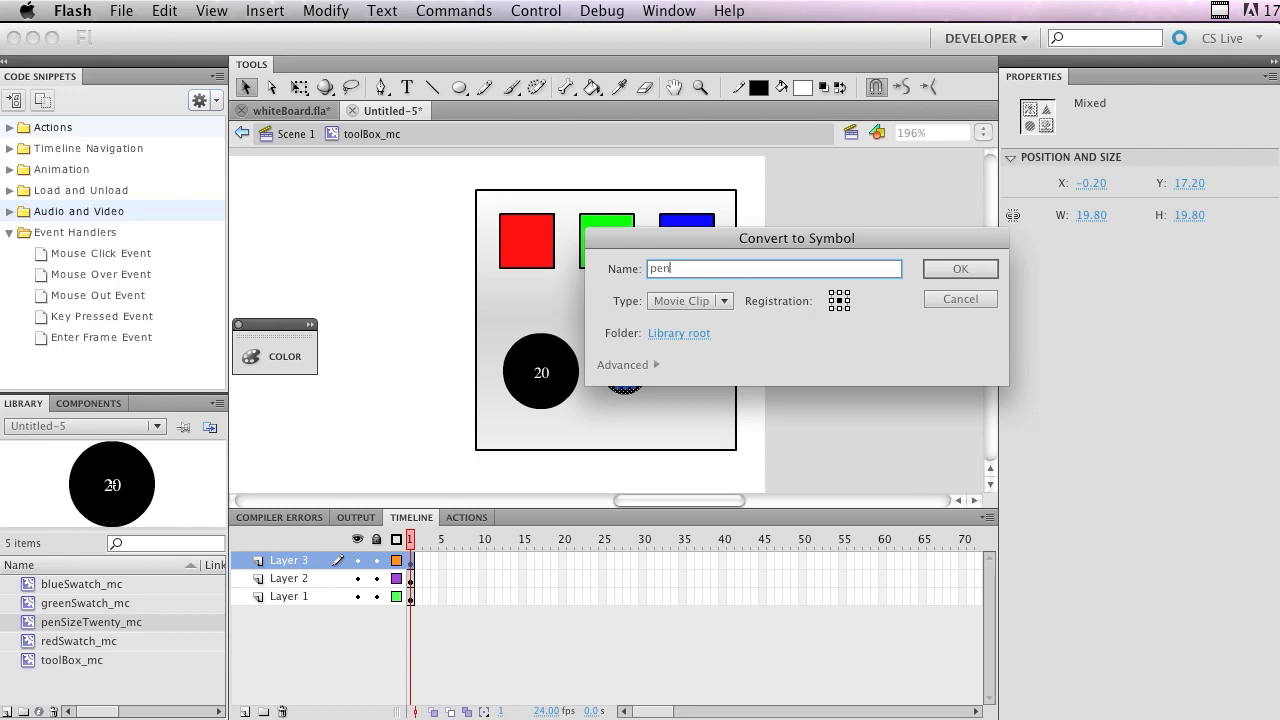
{"action": "type", "text": "SizeThree_mc"}
{"action": "key", "text": "super+a"}
{"action": "key", "text": "super+c"}
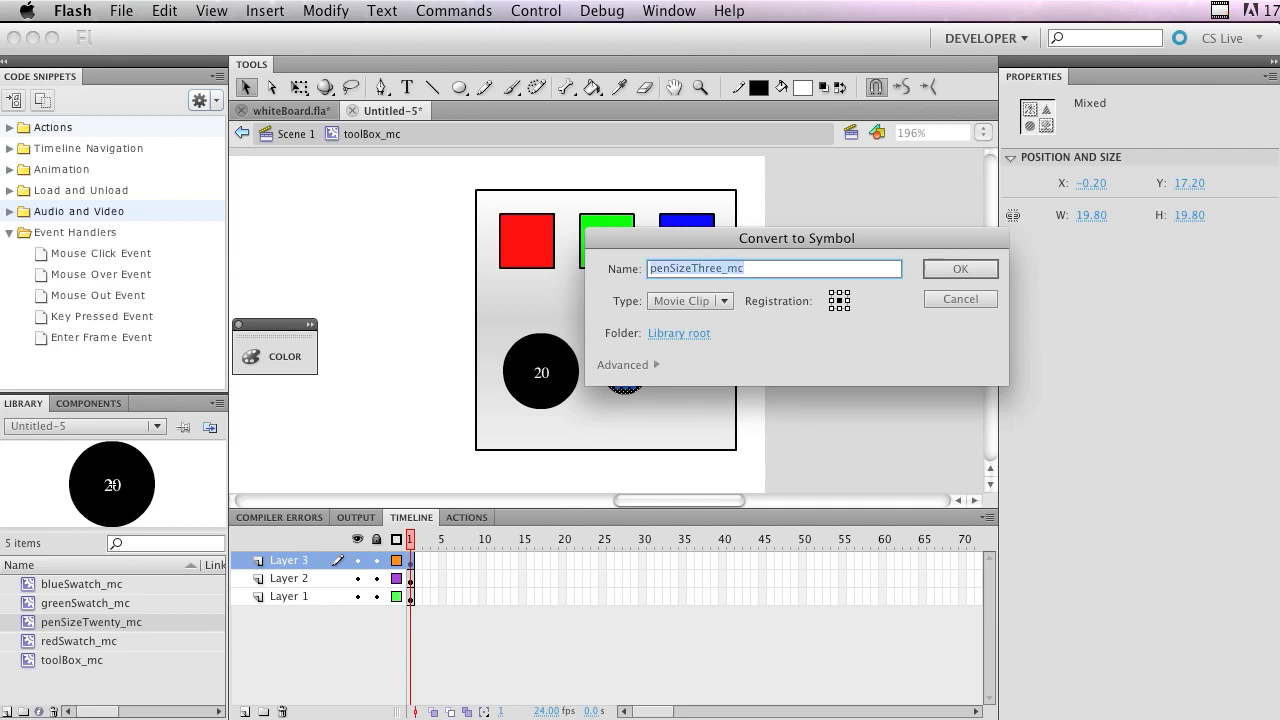
{"action": "key", "text": "Return"}
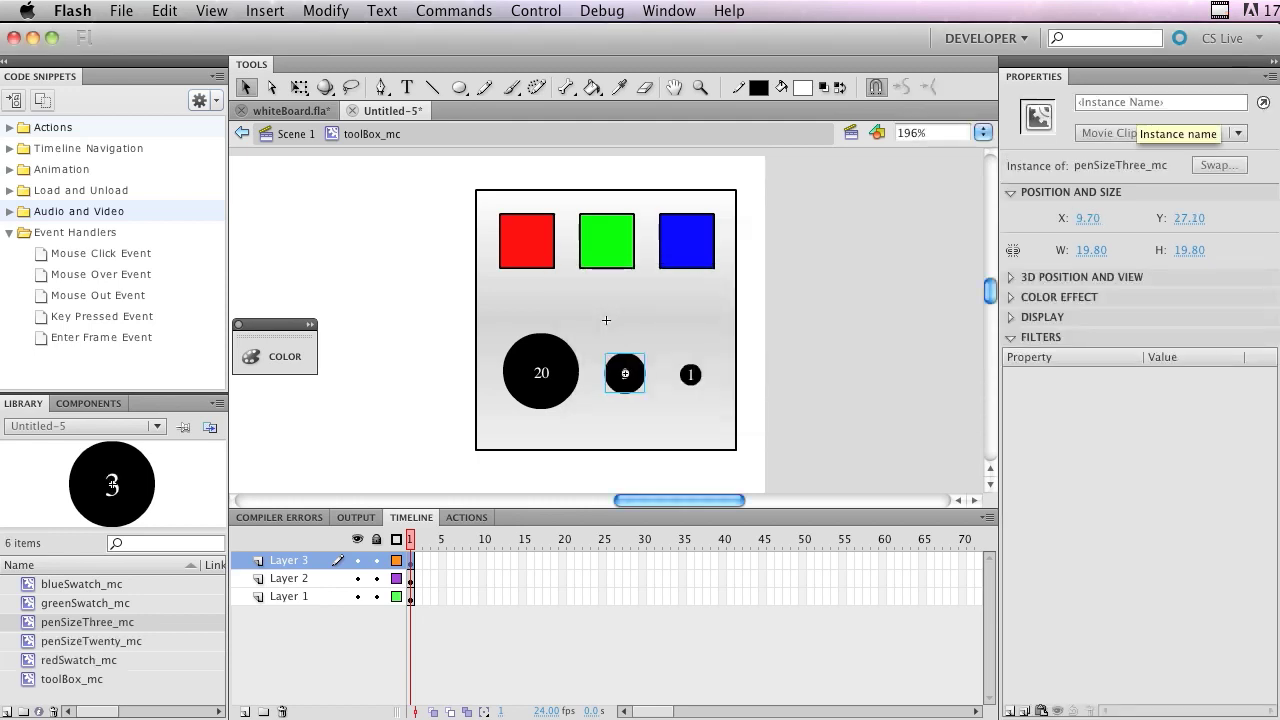
{"action": "left_click", "coordinate": [1140, 103]}
{"action": "key", "text": "super+v"}
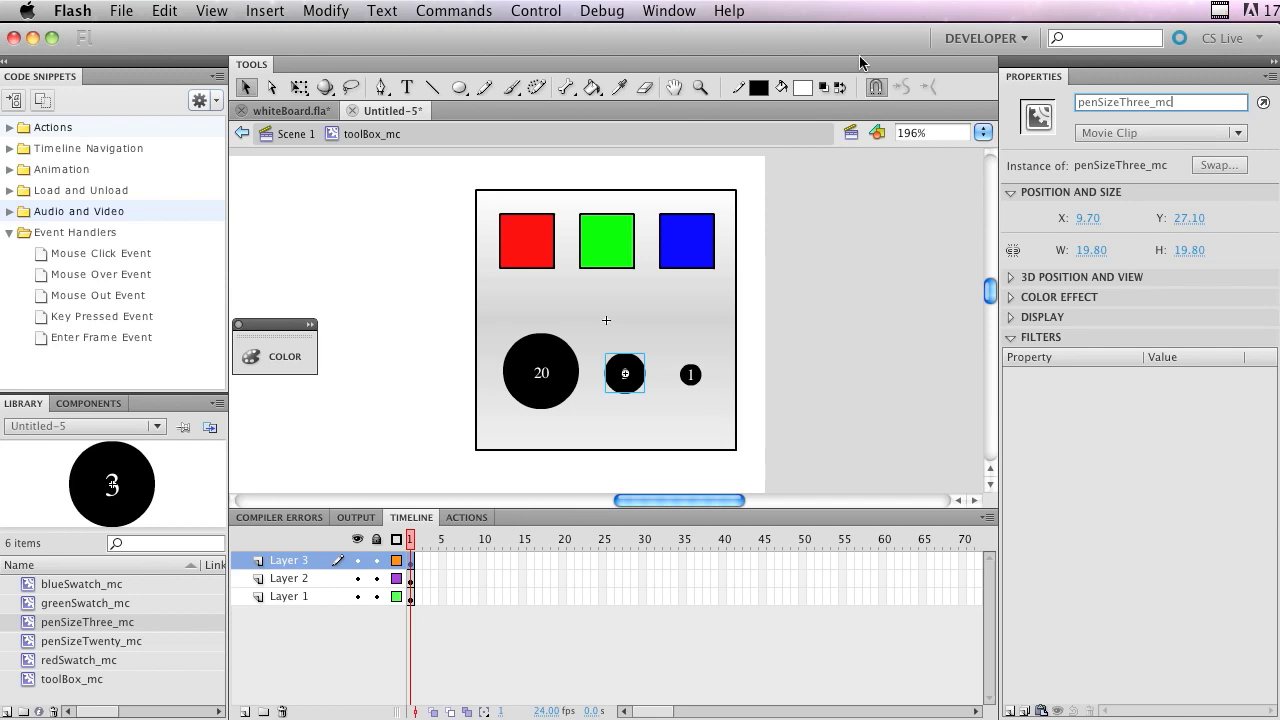
{"action": "left_click", "coordinate": [692, 376]}
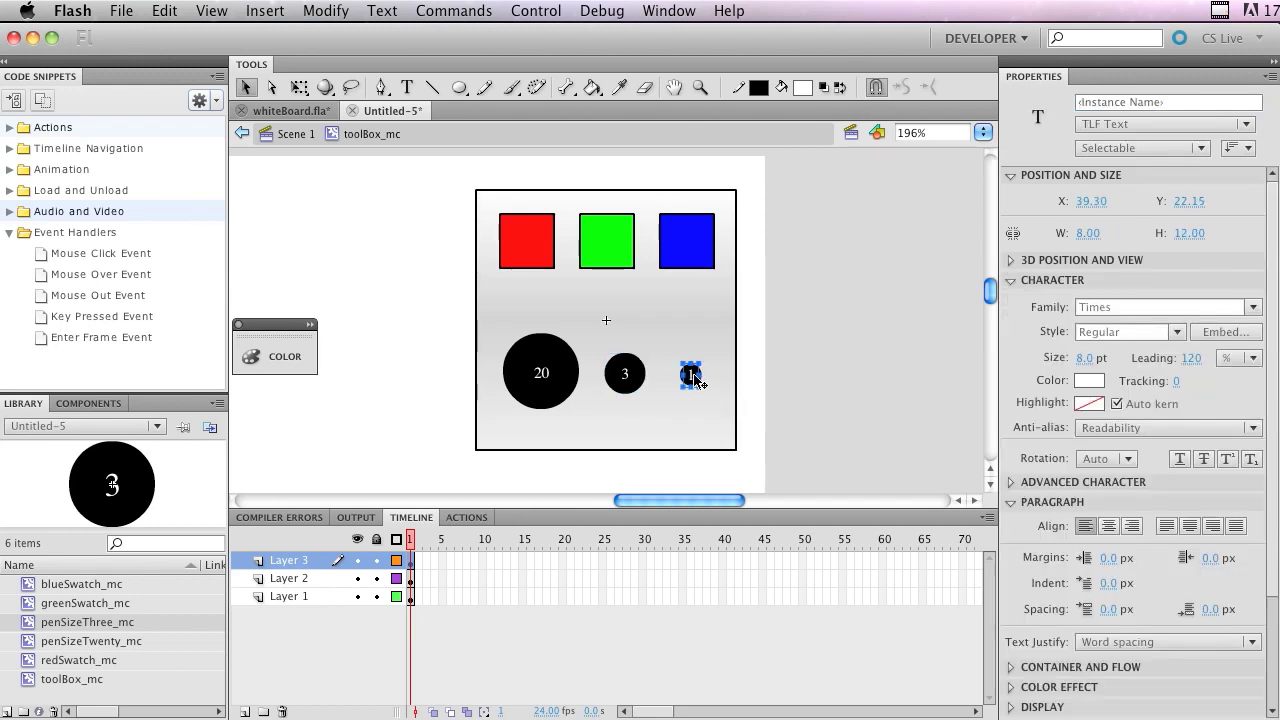
- Zoom in and select the small 1 circle with its label for conversion to a symbol
{"action": "key", "text": "super+equal"}
{"action": "key", "text": "super+equal"}
{"action": "key", "text": "super+equal"}
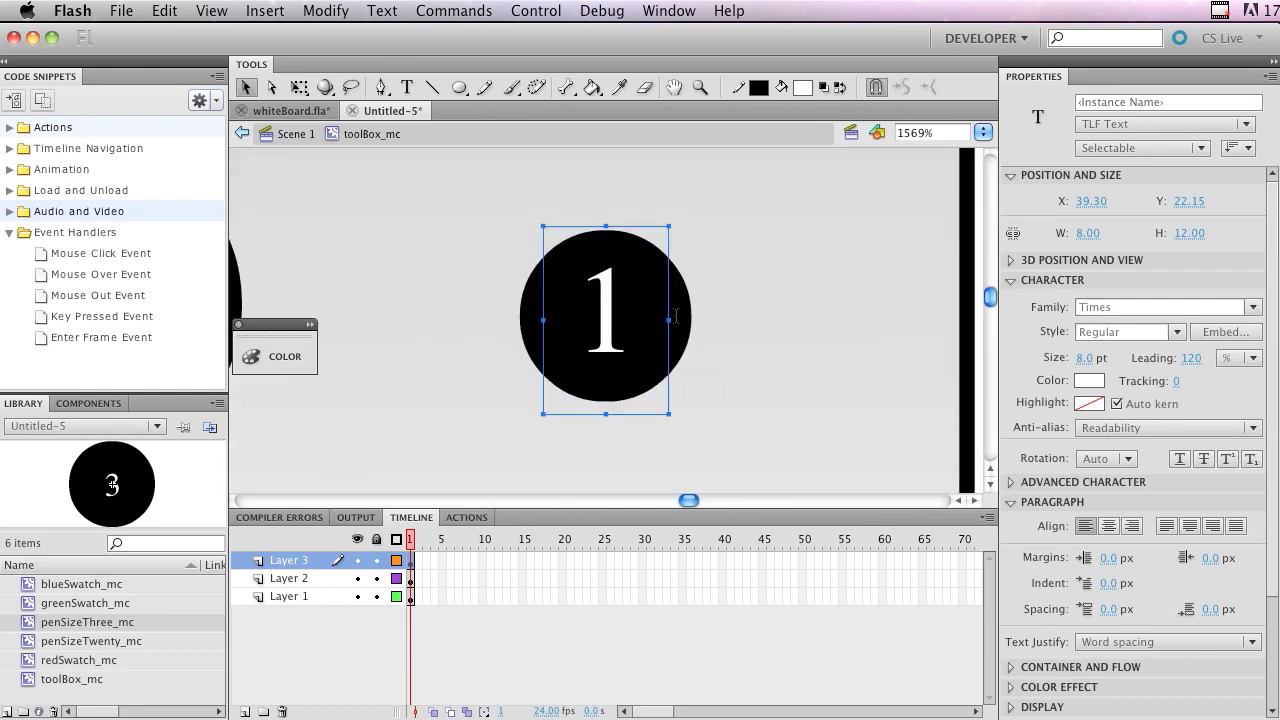
{"action": "left_click", "coordinate": [676, 318]}
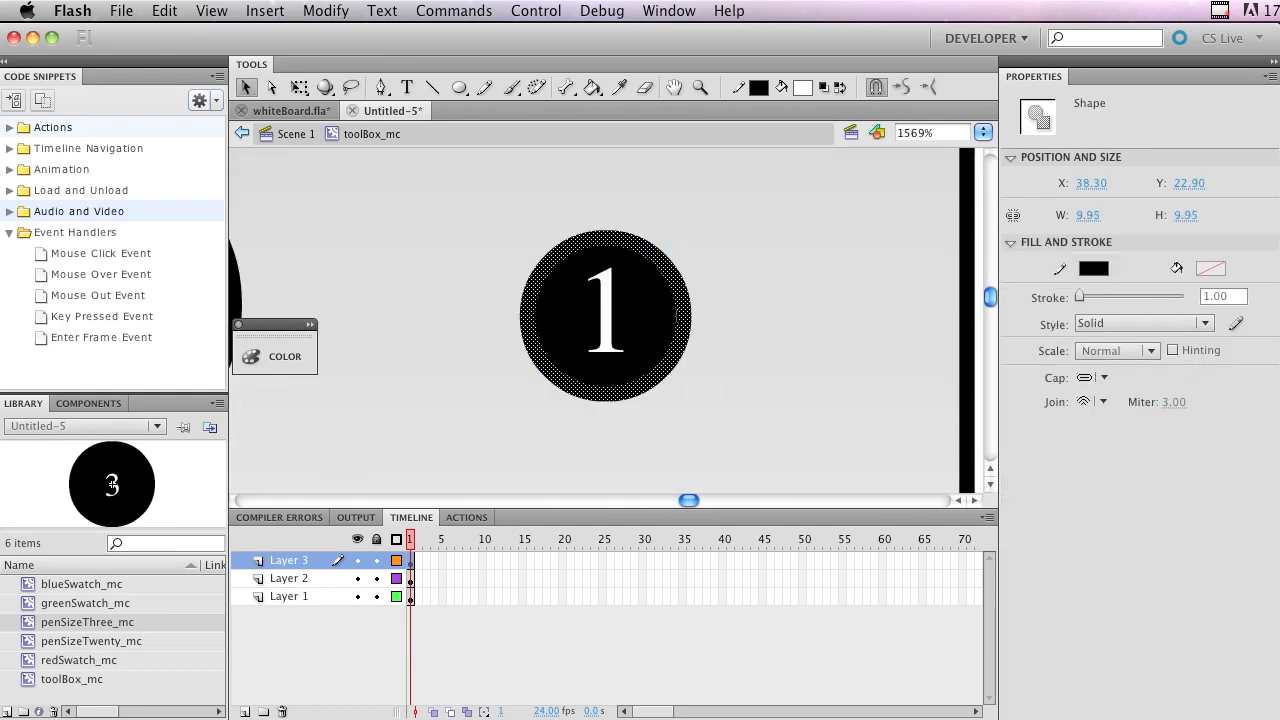
{"action": "left_click", "coordinate": [676, 318]}
{"action": "double_click", "coordinate": [676, 318]}
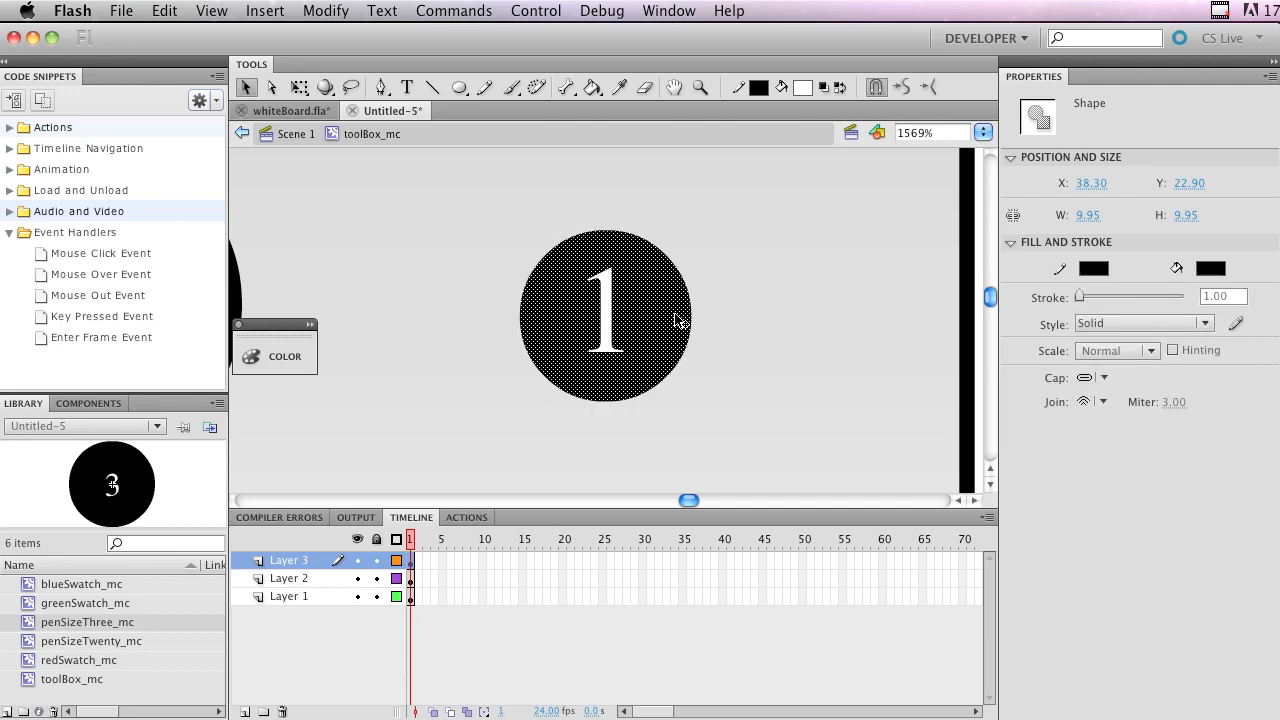
{"action": "left_click", "coordinate": [607, 318], "text": "shift"}
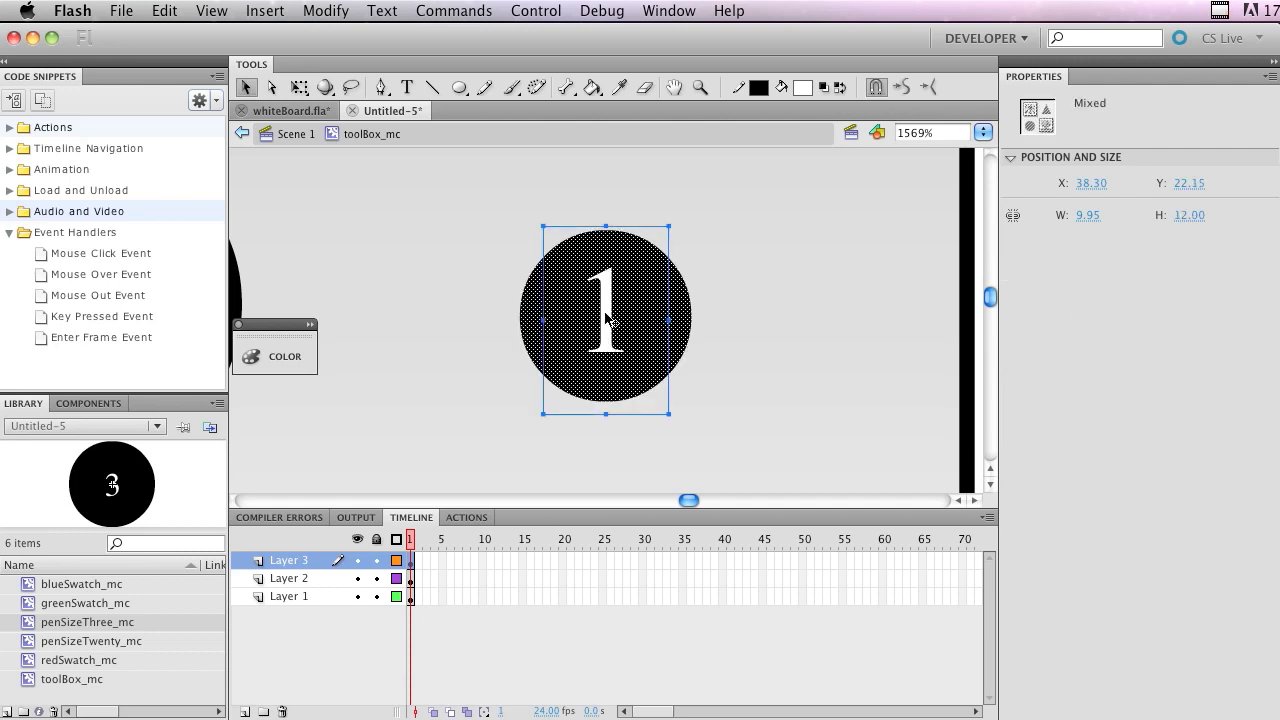
{"action": "right_click", "coordinate": [607, 318]}
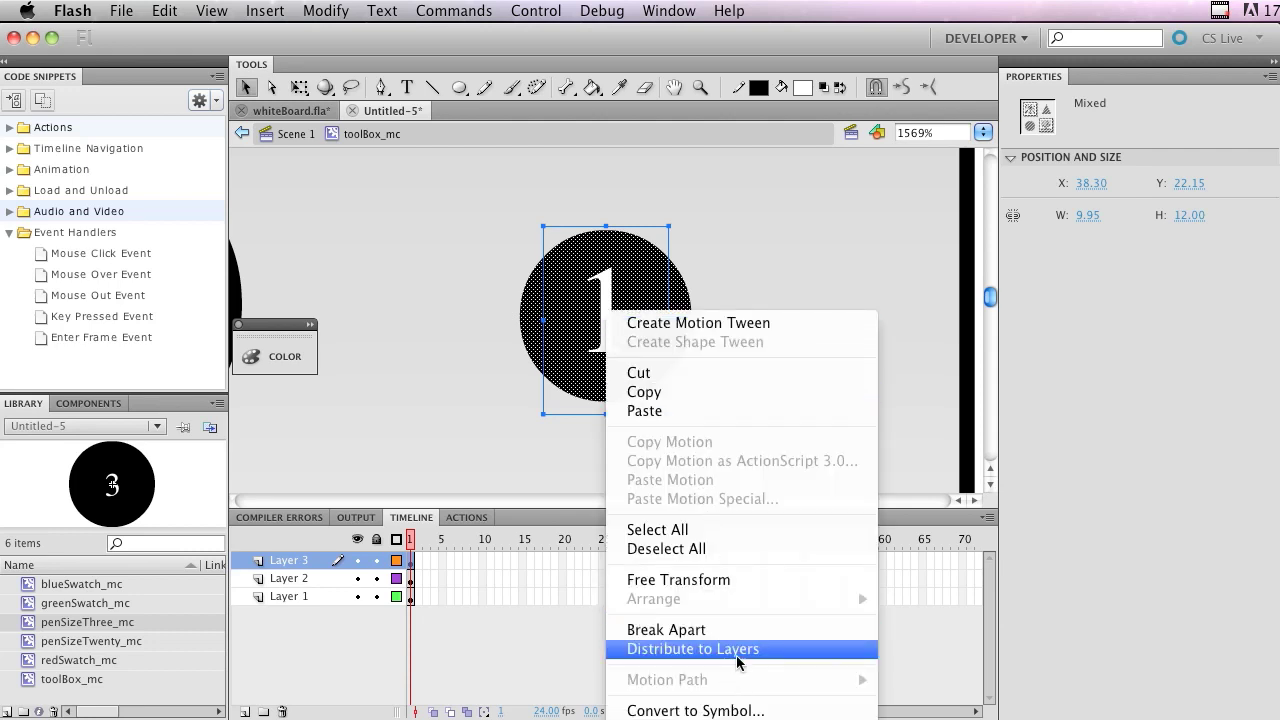
{"action": "left_click", "coordinate": [752, 711]}
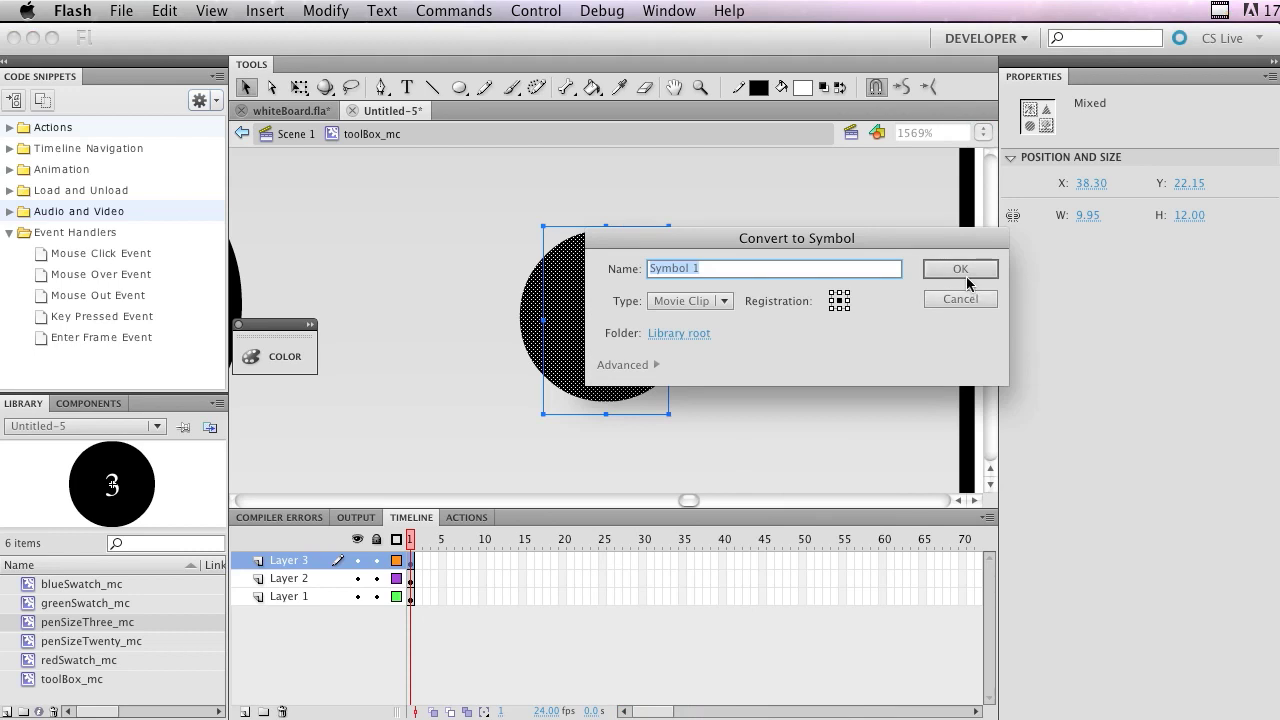
- Name the movie clip and its instance penSizeOne_mc, then deselect it
{"action": "type", "text": "penSizeOne_mc"}
{"action": "key", "text": "super+a"}
{"action": "key", "text": "super+c"}
{"action": "left_click", "coordinate": [960, 270]}
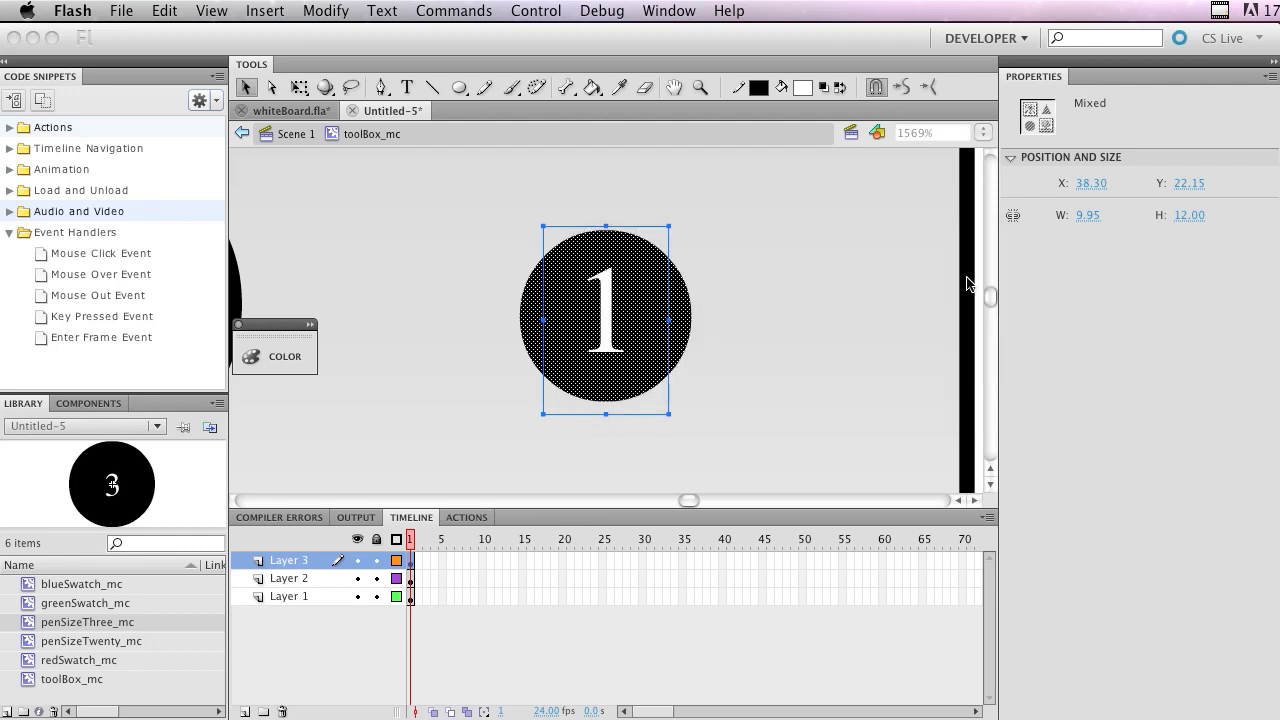
{"action": "left_click", "coordinate": [1160, 102]}
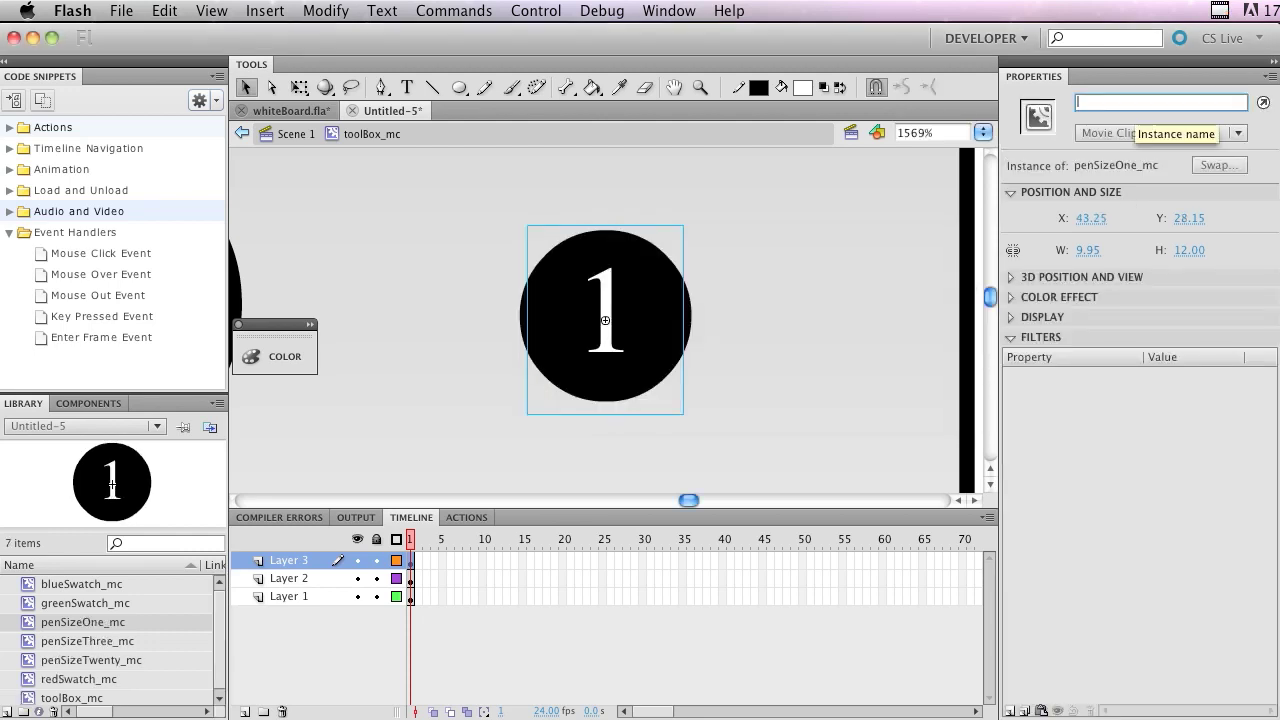
{"action": "key", "text": "super+v"}
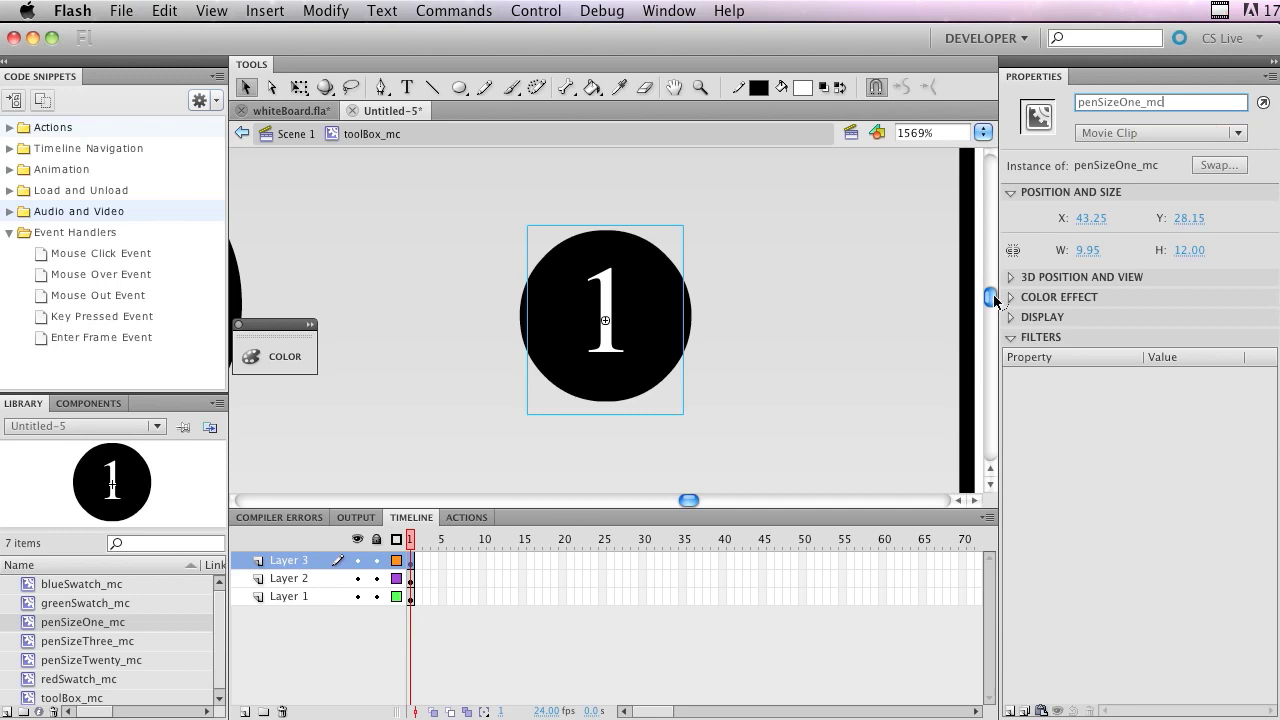
{"action": "left_click", "coordinate": [727, 385]}
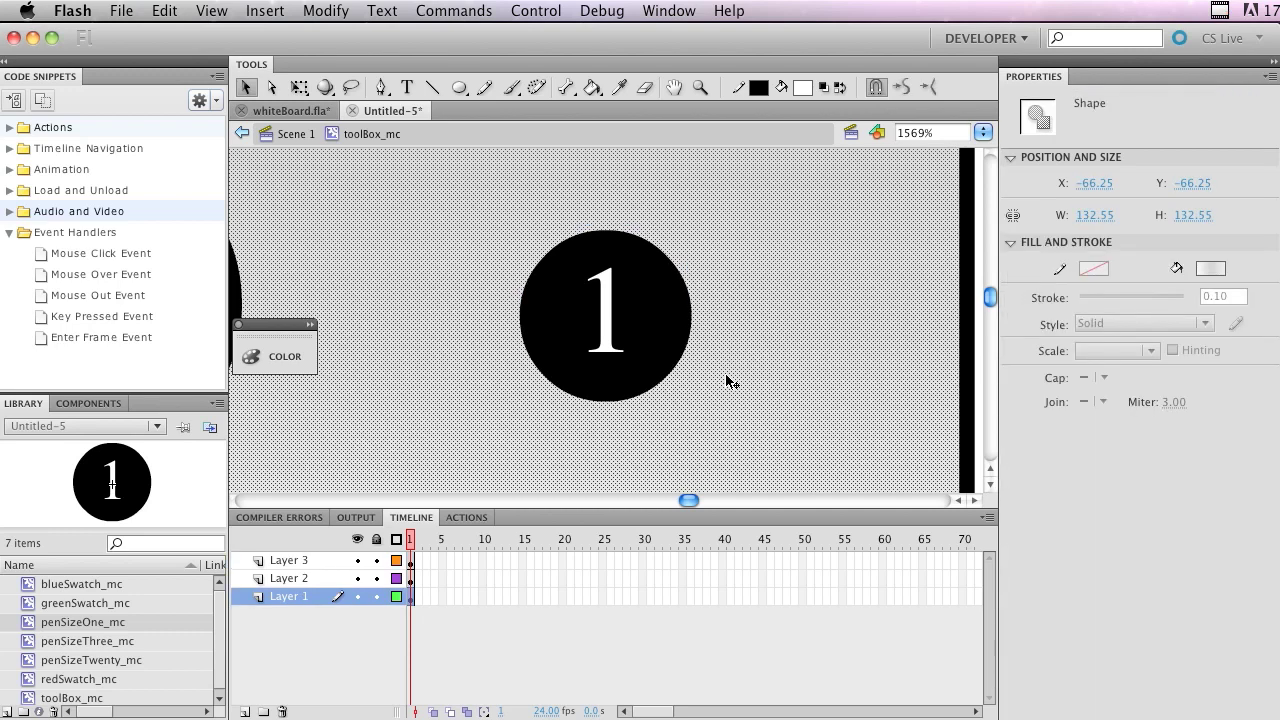
- Zoom back out to show the whole toolbox and select the red swatch
{"action": "key", "text": "super+minus"}
{"action": "key", "text": "super+minus"}
{"action": "key", "text": "super+minus"}
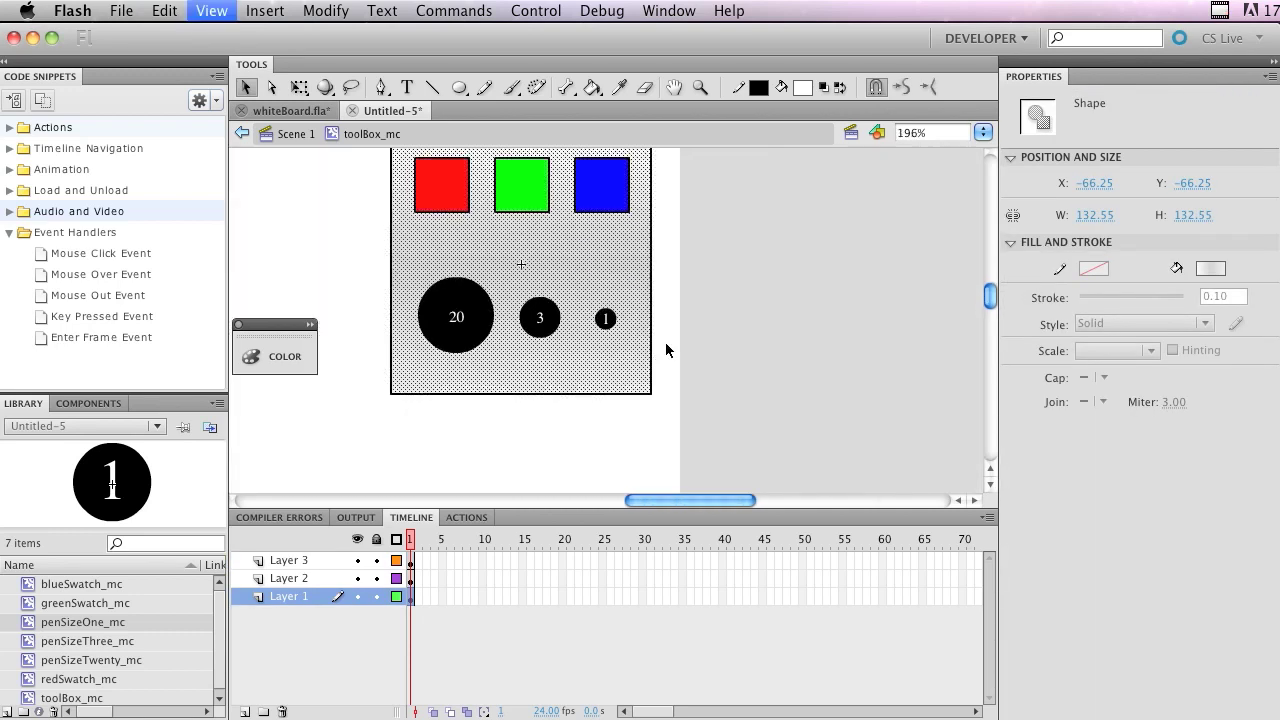
{"action": "scroll", "coordinate": [586, 234], "scroll_direction": "left", "scroll_amount": 4}
{"action": "scroll", "coordinate": [586, 234], "scroll_direction": "up", "scroll_amount": 2}
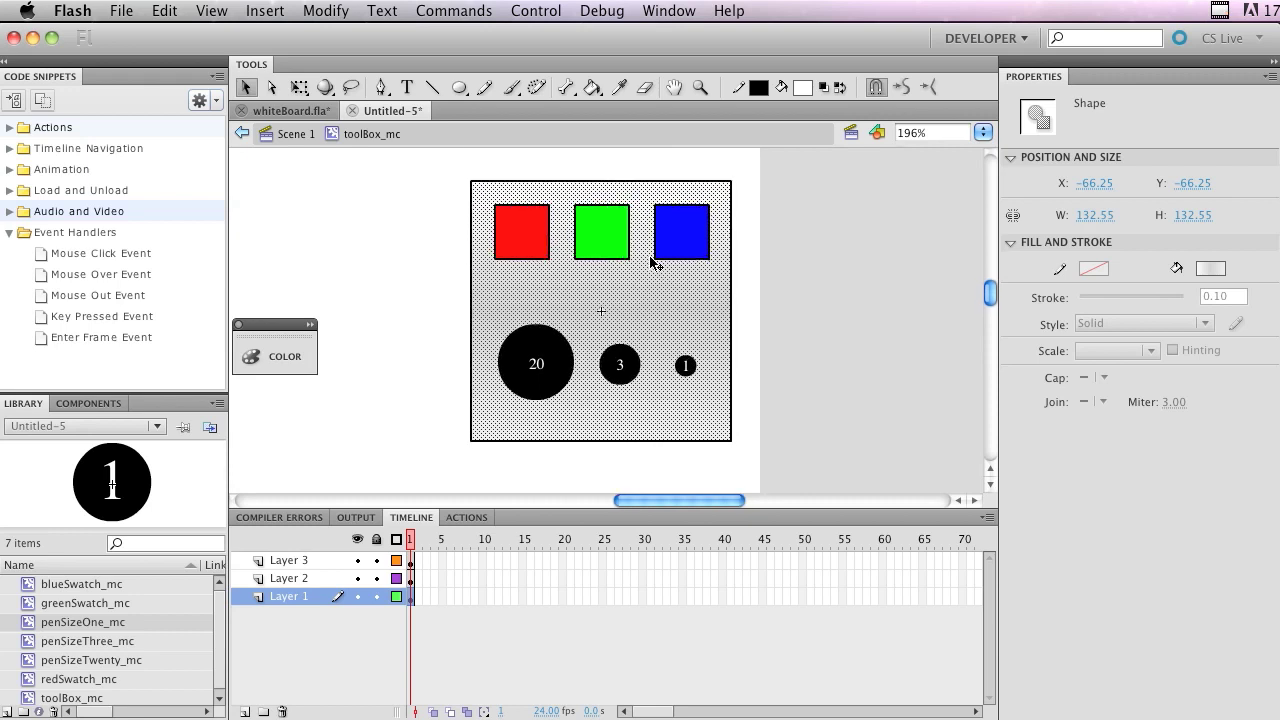
{"action": "left_click", "coordinate": [520, 220]}
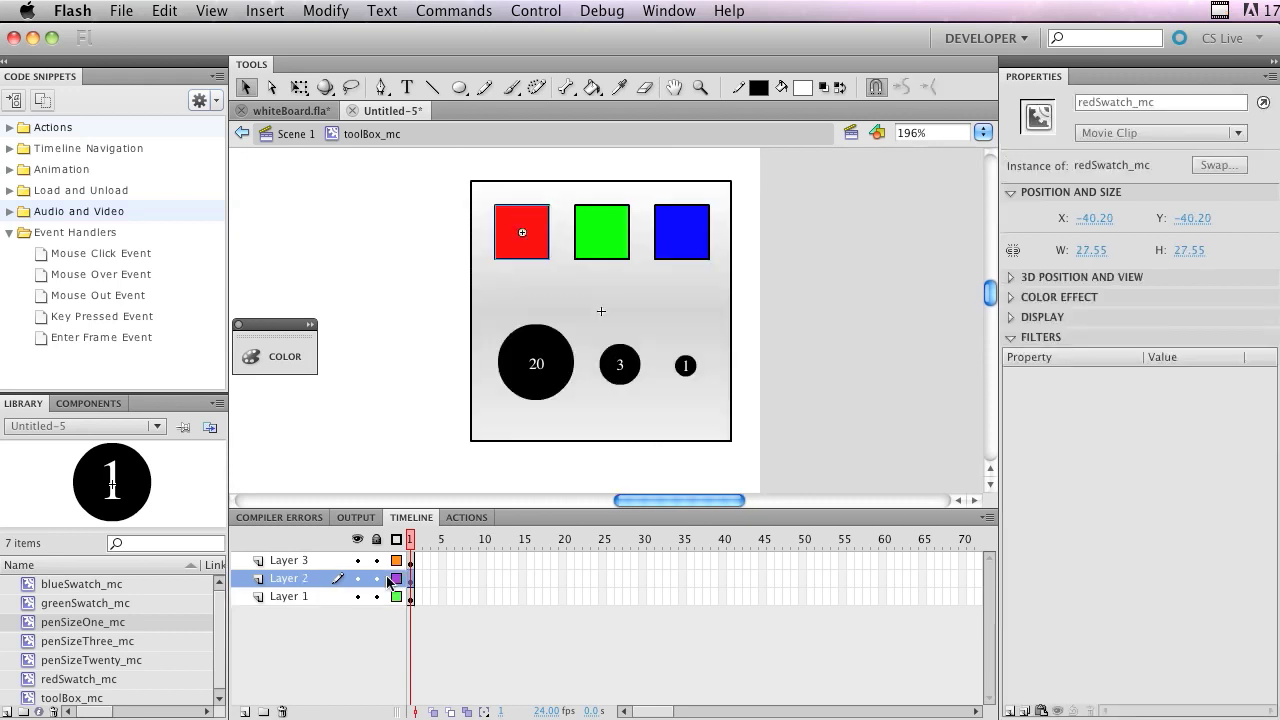
- Rename Layer 2 to 'swatches' and select all swatches on that layer
{"action": "double_click", "coordinate": [302, 583]}
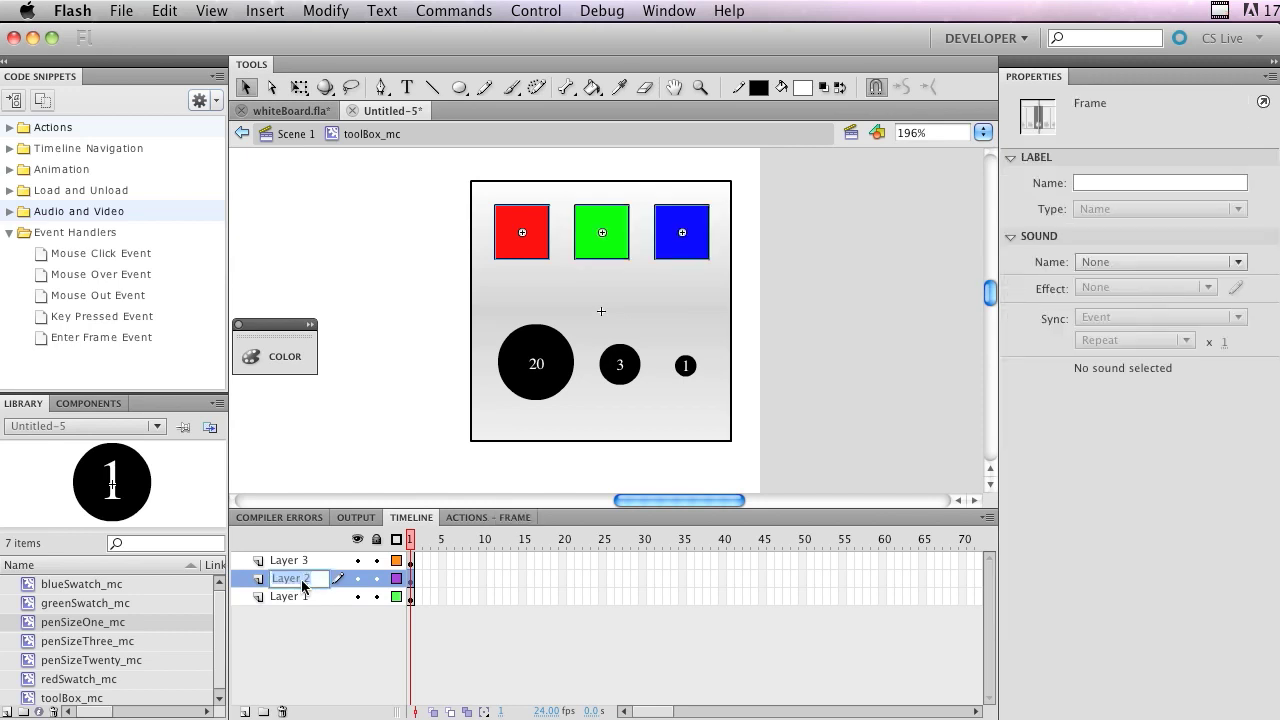
{"action": "type", "text": "w"}
{"action": "key", "text": "BackSpace"}
{"action": "type", "text": "swatches"}
{"action": "key", "text": "Return"}
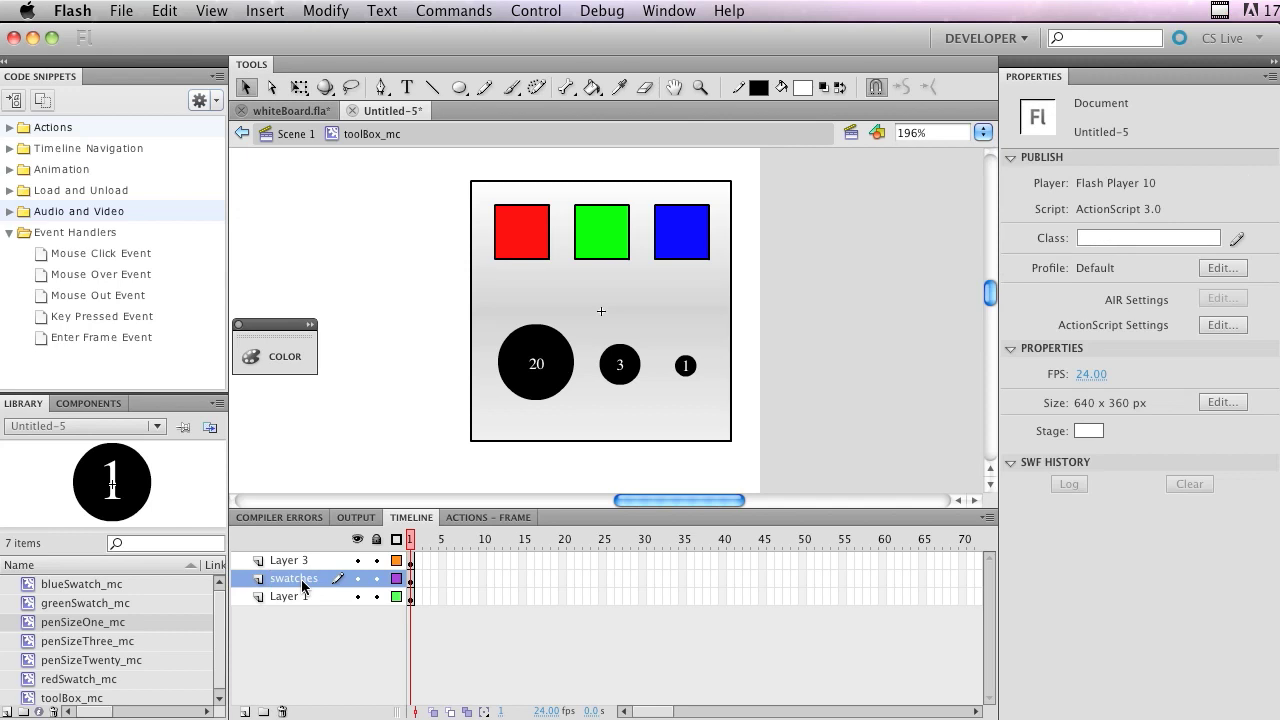
{"action": "left_click", "coordinate": [409, 579]}
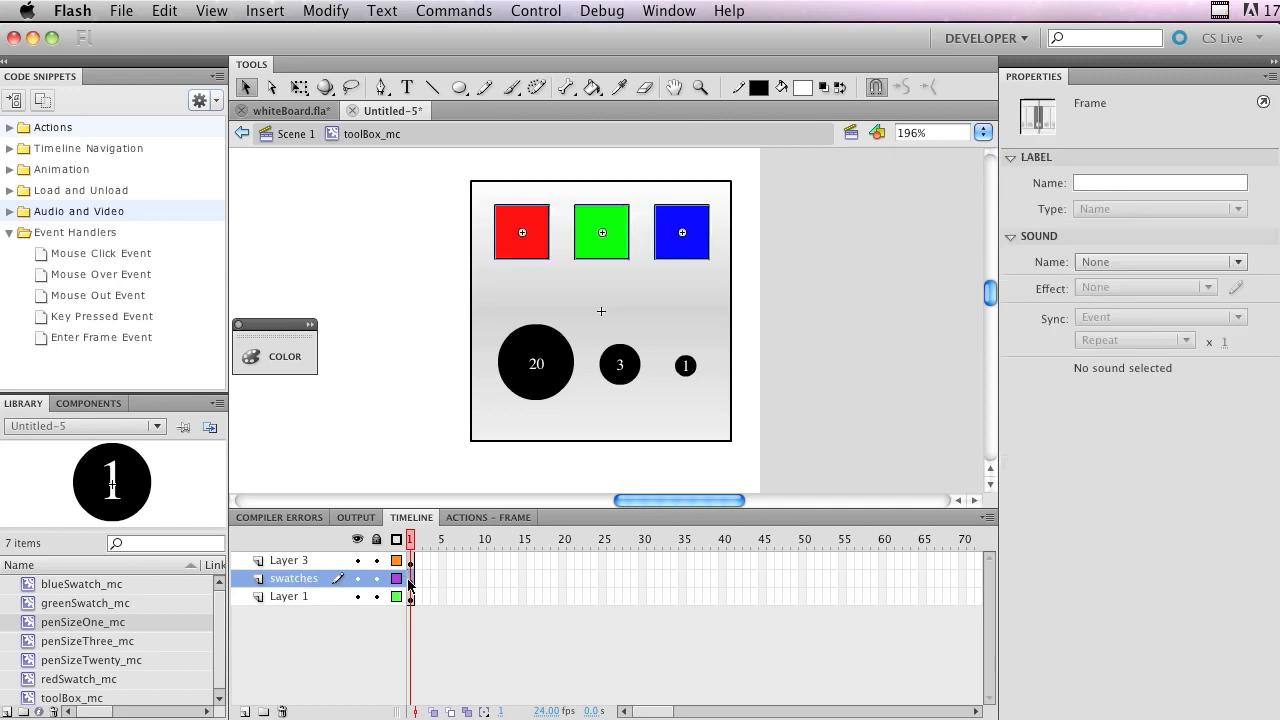
- Distribute the red, green and blue swatches onto their own layers
{"action": "right_click", "coordinate": [538, 236]}
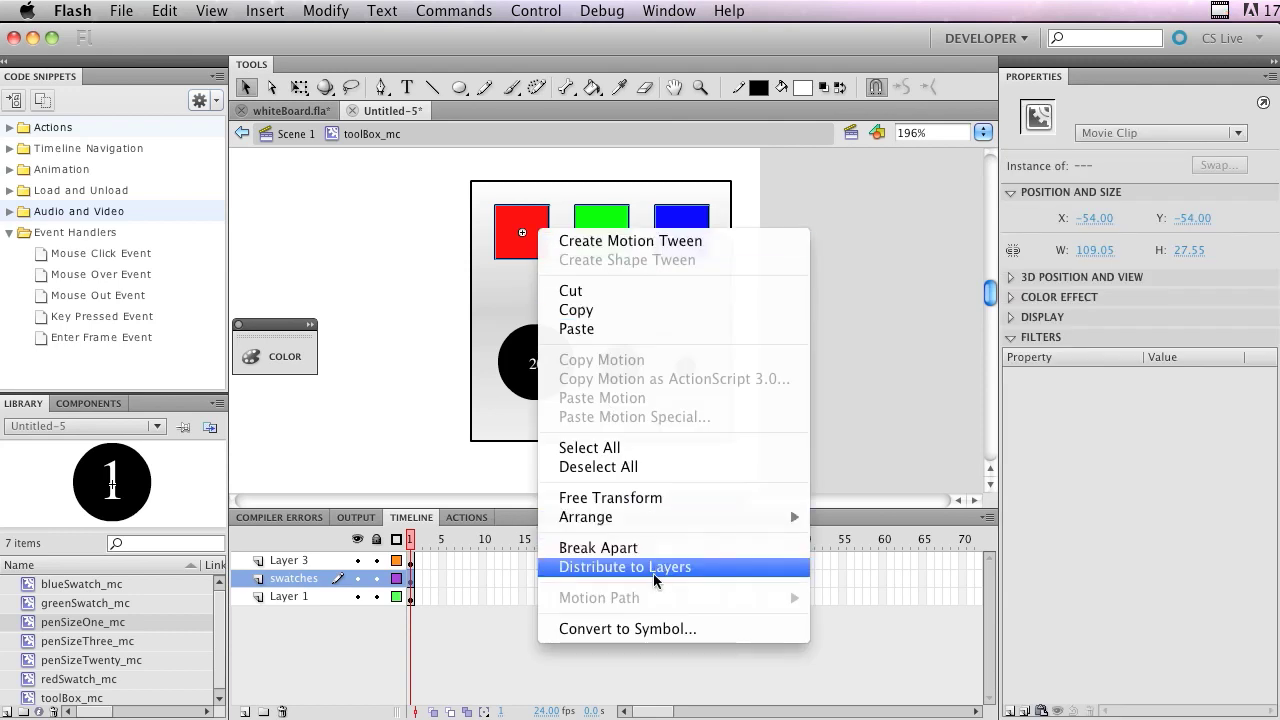
{"action": "left_click", "coordinate": [431, 601]}
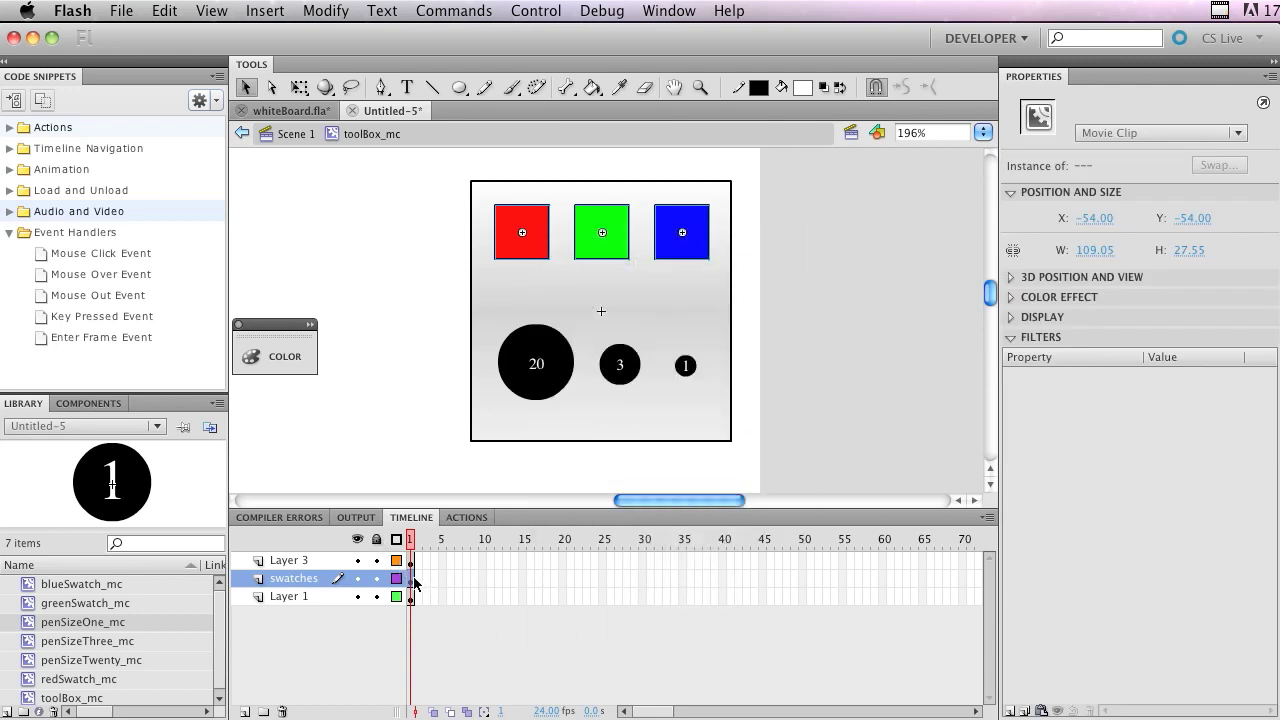
{"action": "left_click", "coordinate": [412, 580]}
{"action": "right_click", "coordinate": [528, 232]}
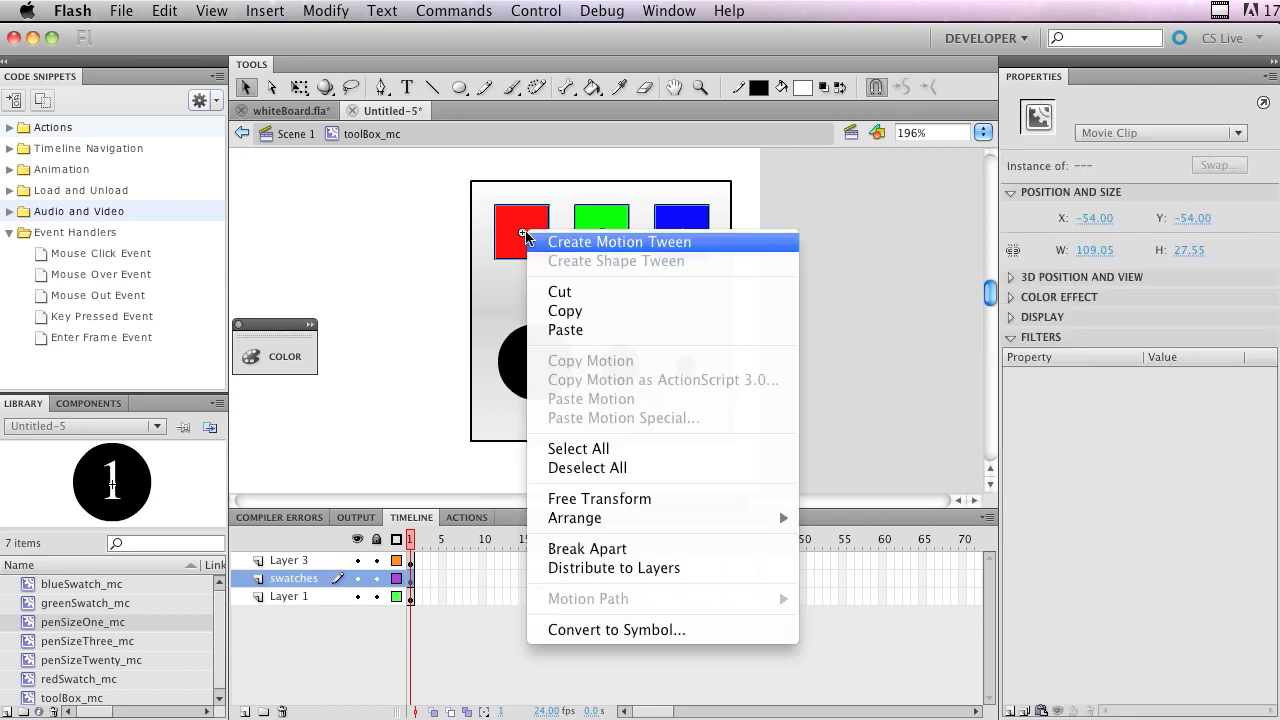
{"action": "left_click", "coordinate": [612, 575]}
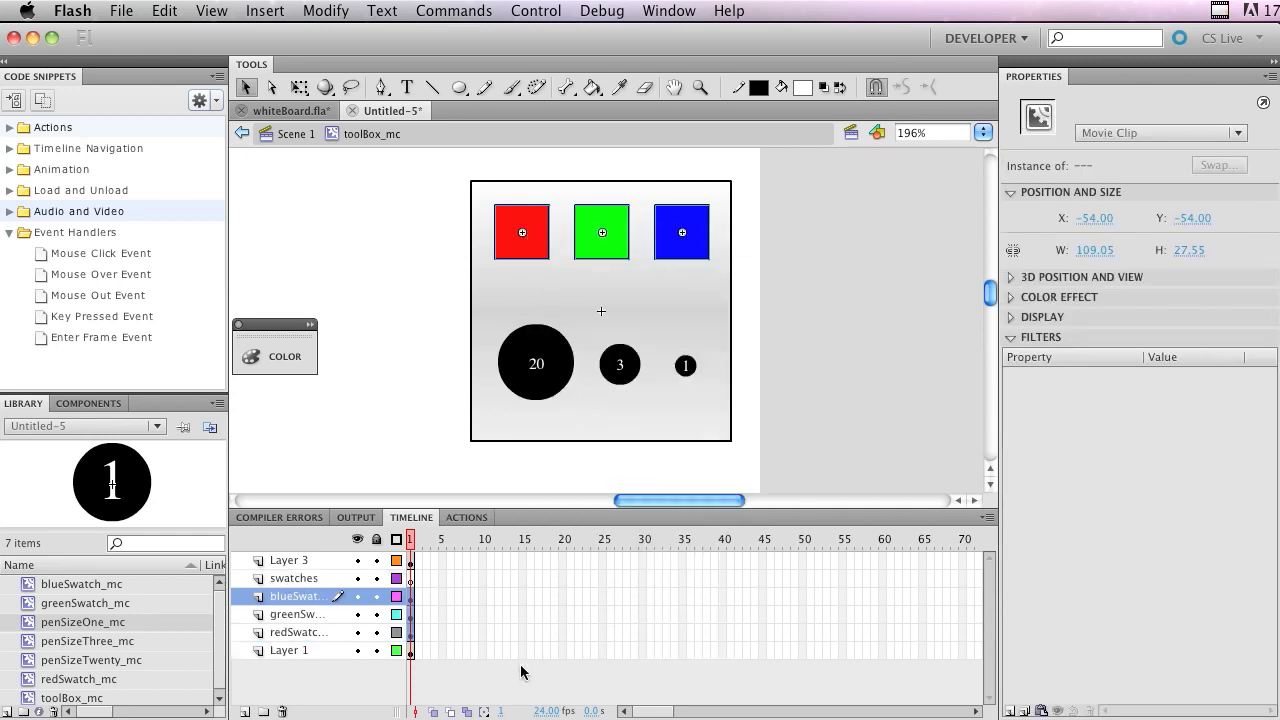
- Check the redSwatch, greenSwatch and blueSwatch layers, then delete the empty swatches layer
{"action": "left_click", "coordinate": [328, 632]}
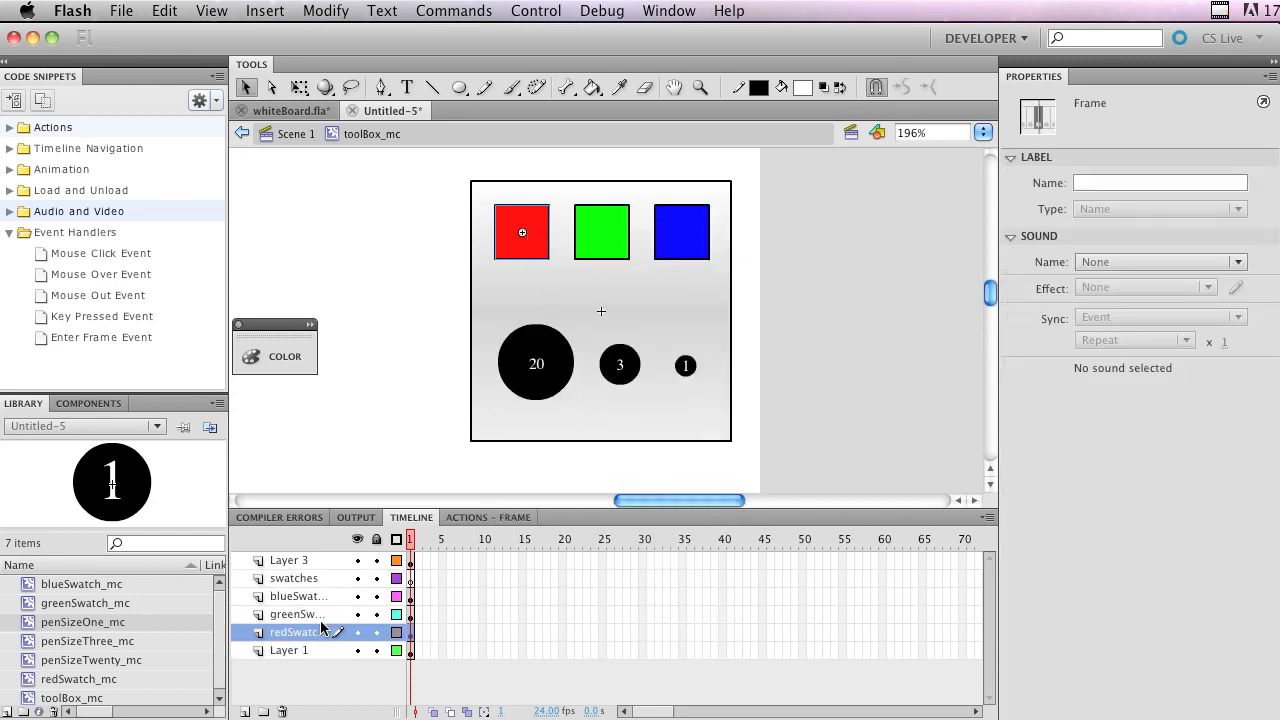
{"action": "left_click", "coordinate": [319, 618]}
{"action": "left_click", "coordinate": [314, 597]}
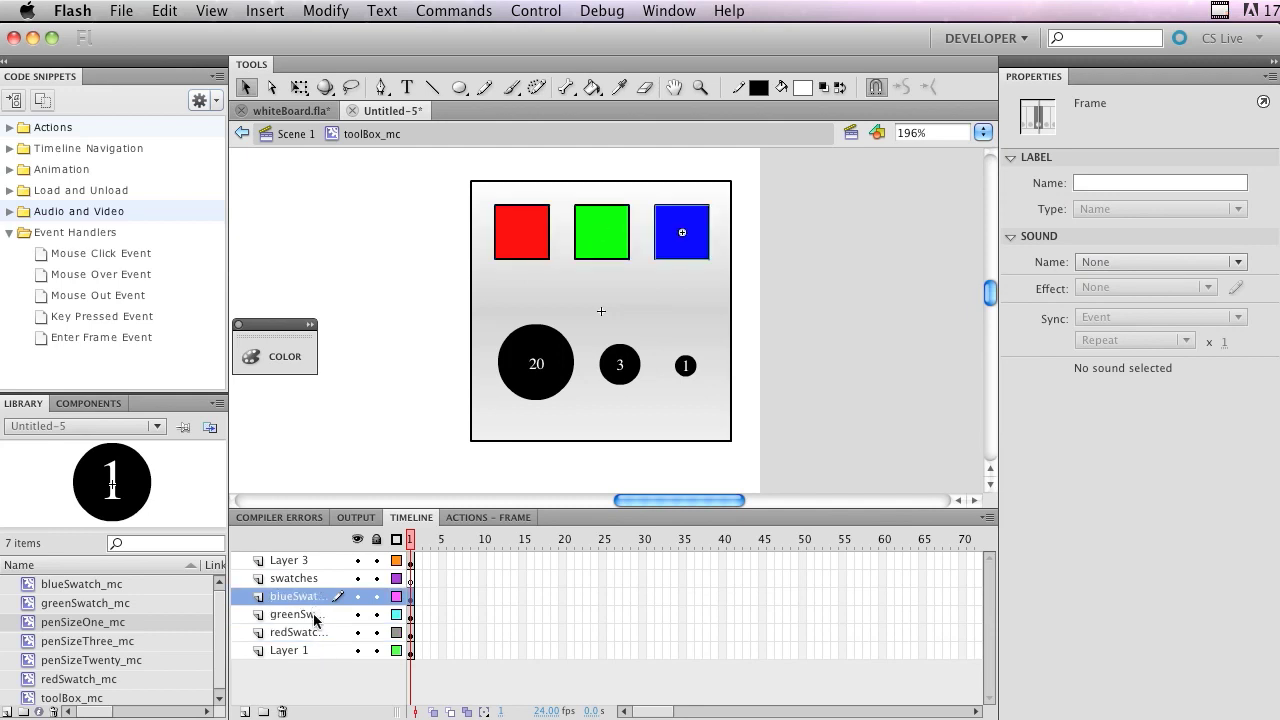
{"action": "left_click", "coordinate": [318, 614]}
{"action": "left_click", "coordinate": [317, 631]}
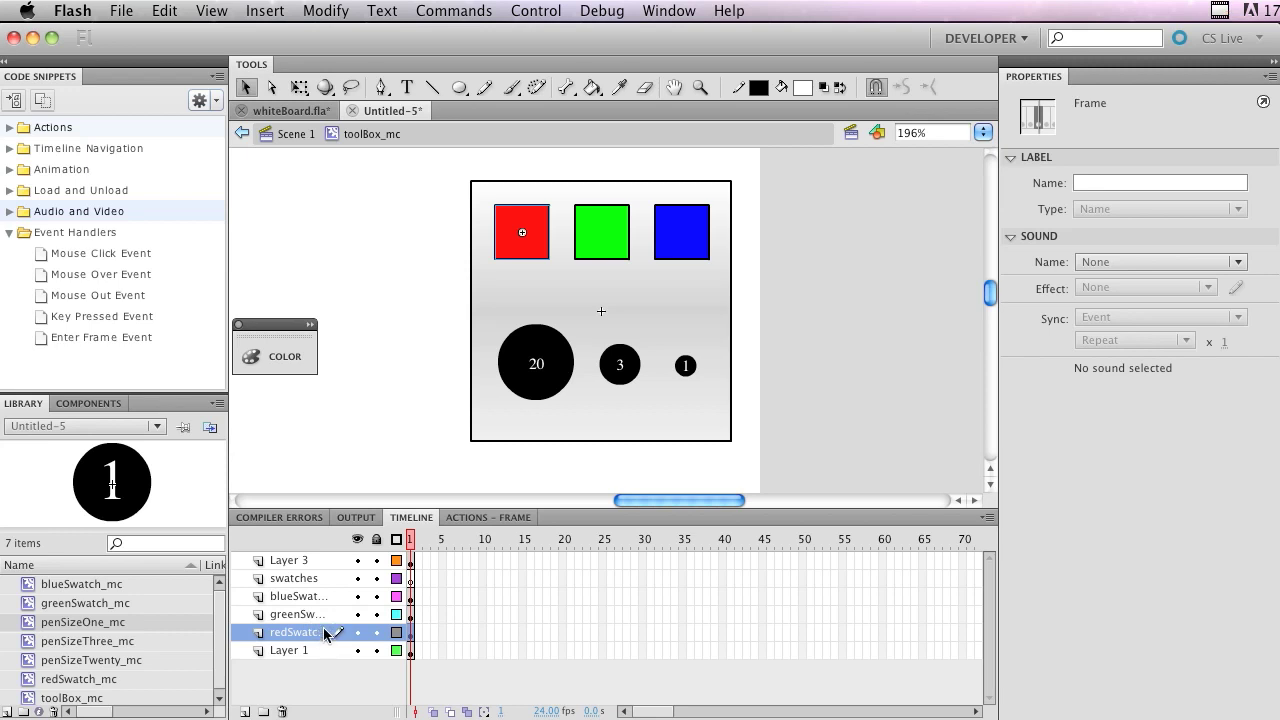
{"action": "left_click", "coordinate": [317, 586]}
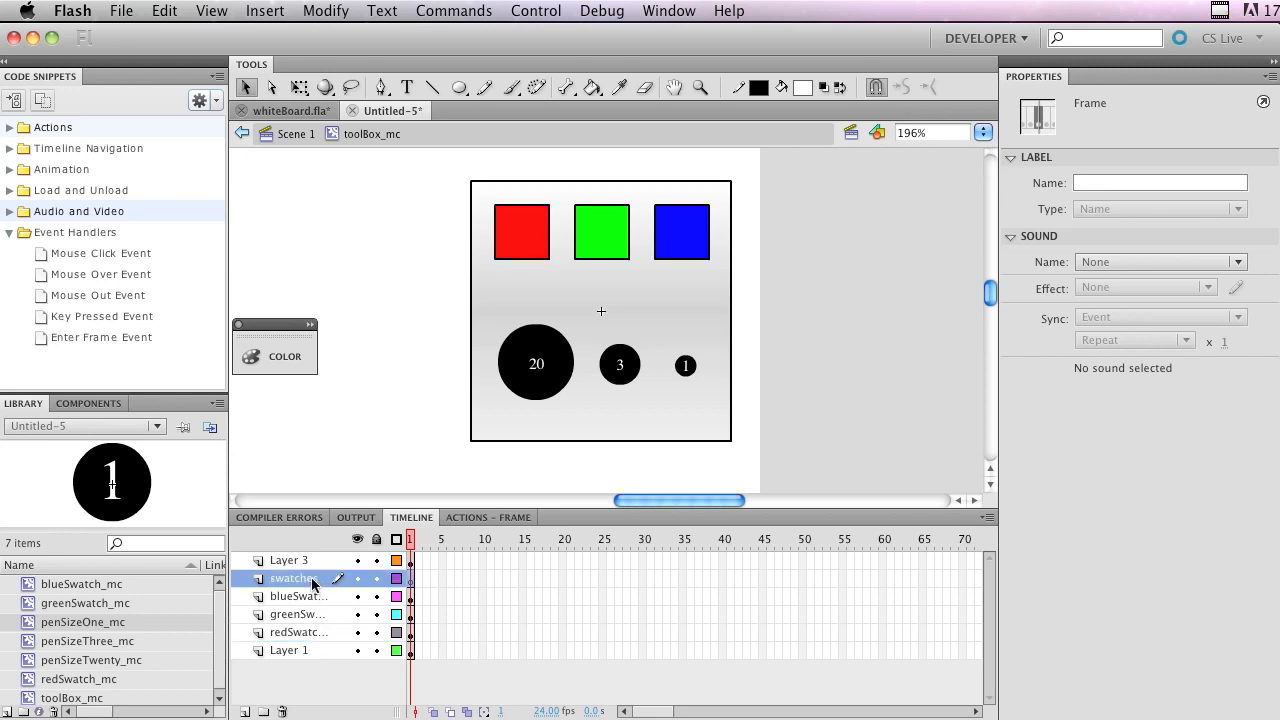
{"action": "left_click_drag", "start_coordinate": [317, 586], "coordinate": [282, 713]}
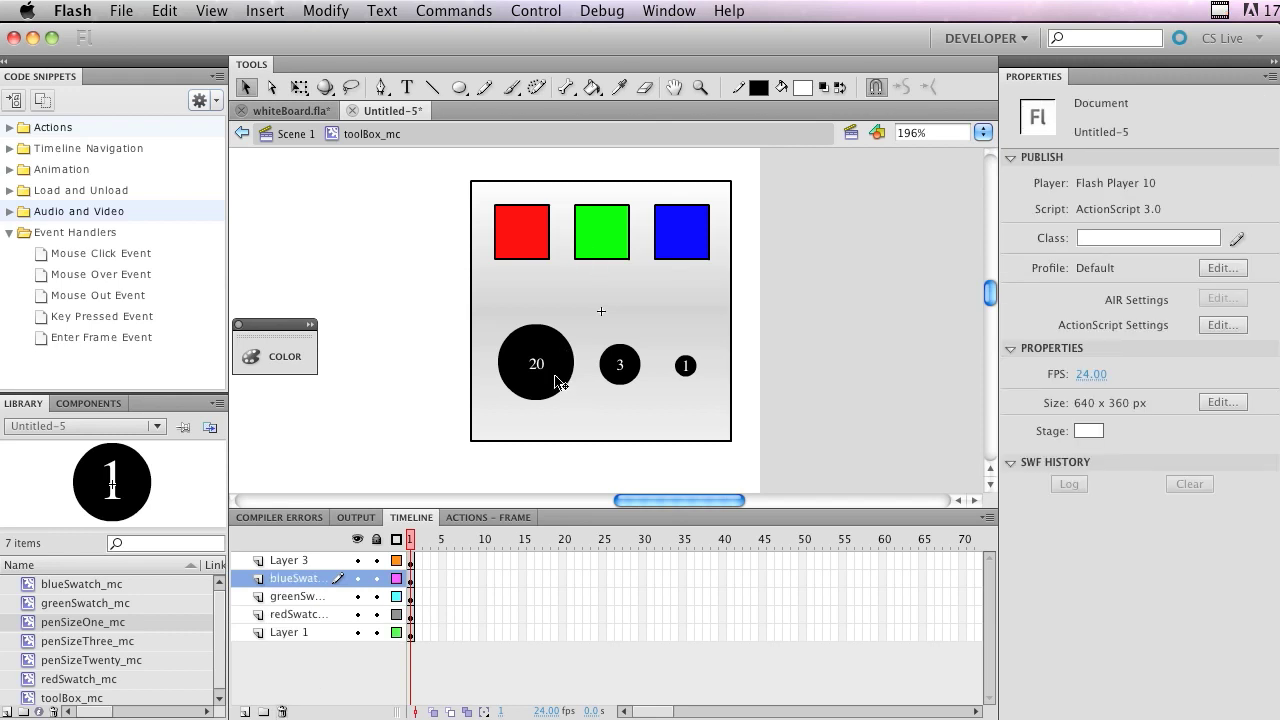
- Distribute the 20, 3 and 1 circles onto their own penSize layers and delete empty Layer 3
{"action": "left_click", "coordinate": [557, 378]}
{"action": "left_click", "coordinate": [618, 368], "text": "shift"}
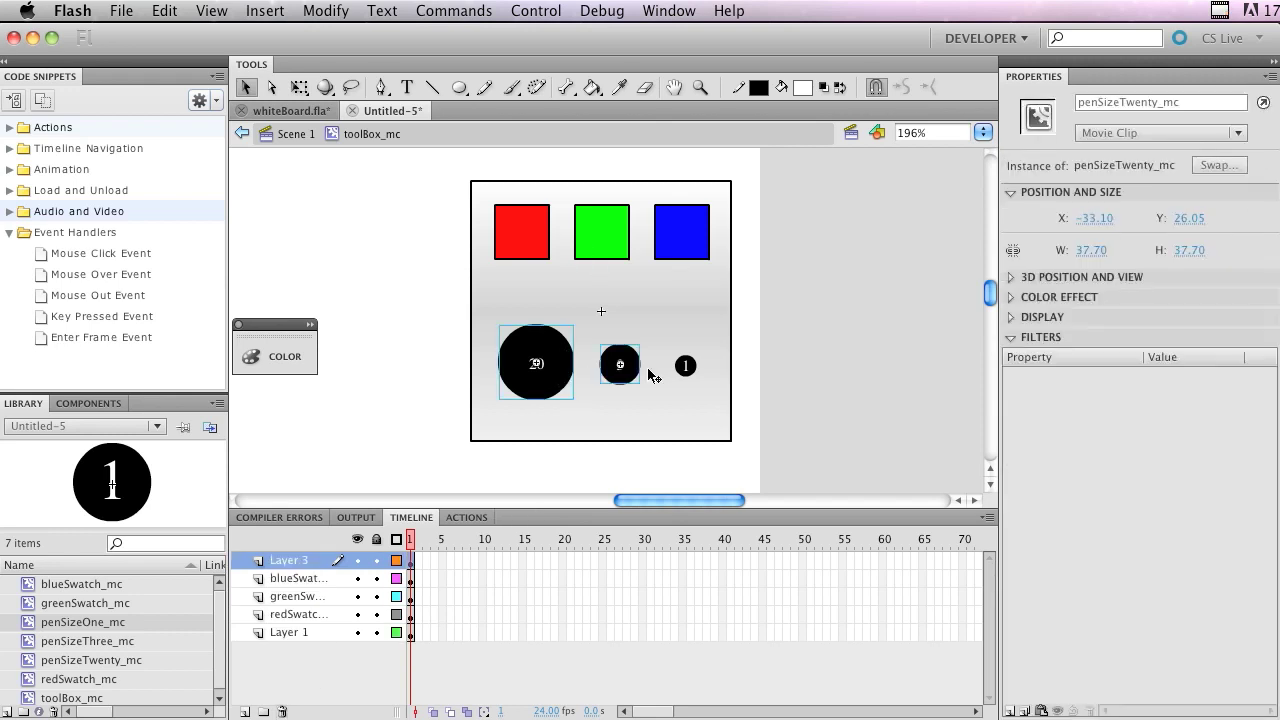
{"action": "left_click", "coordinate": [685, 366], "text": "shift"}
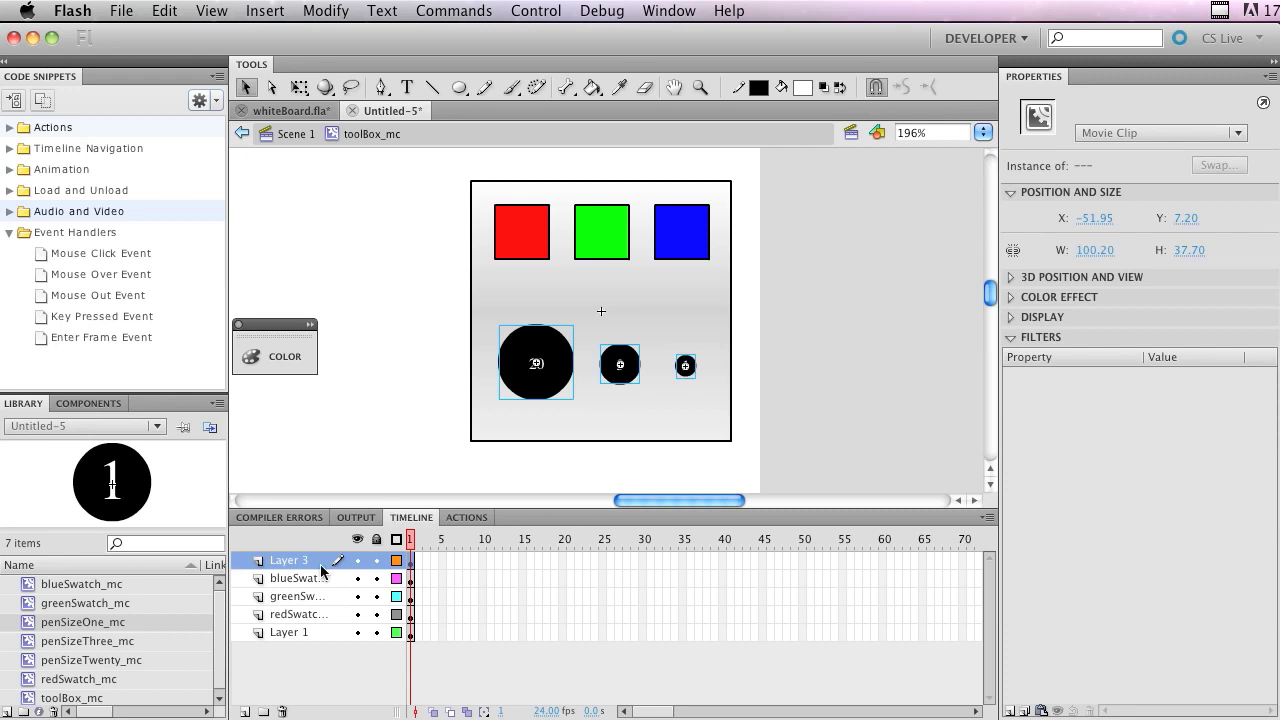
{"action": "right_click", "coordinate": [528, 354]}
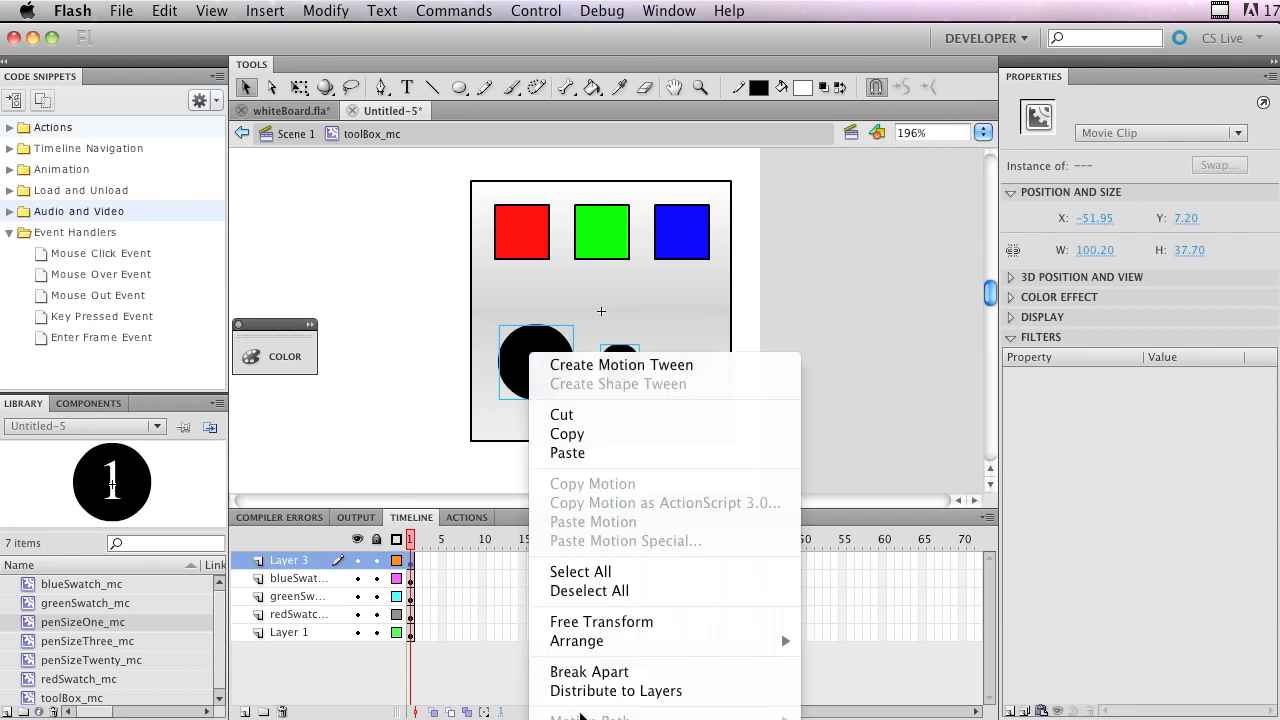
{"action": "left_click", "coordinate": [590, 690]}
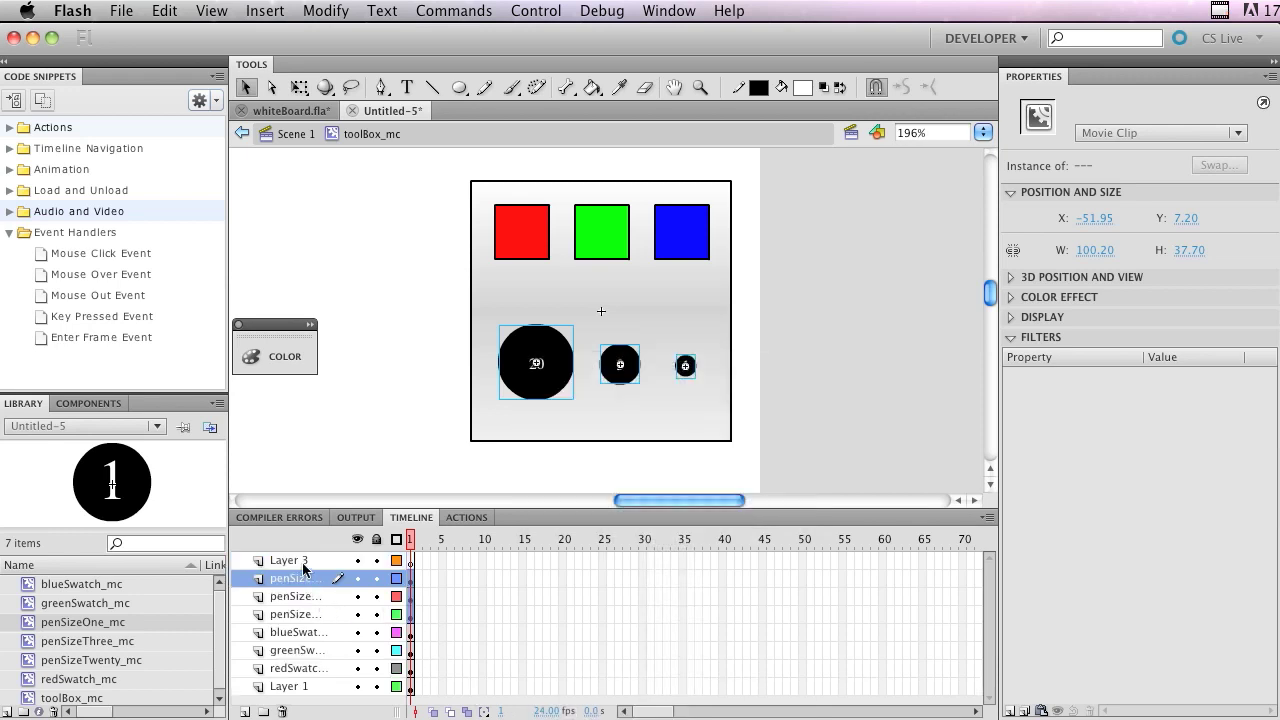
{"action": "left_click_drag", "start_coordinate": [305, 568], "coordinate": [284, 712]}
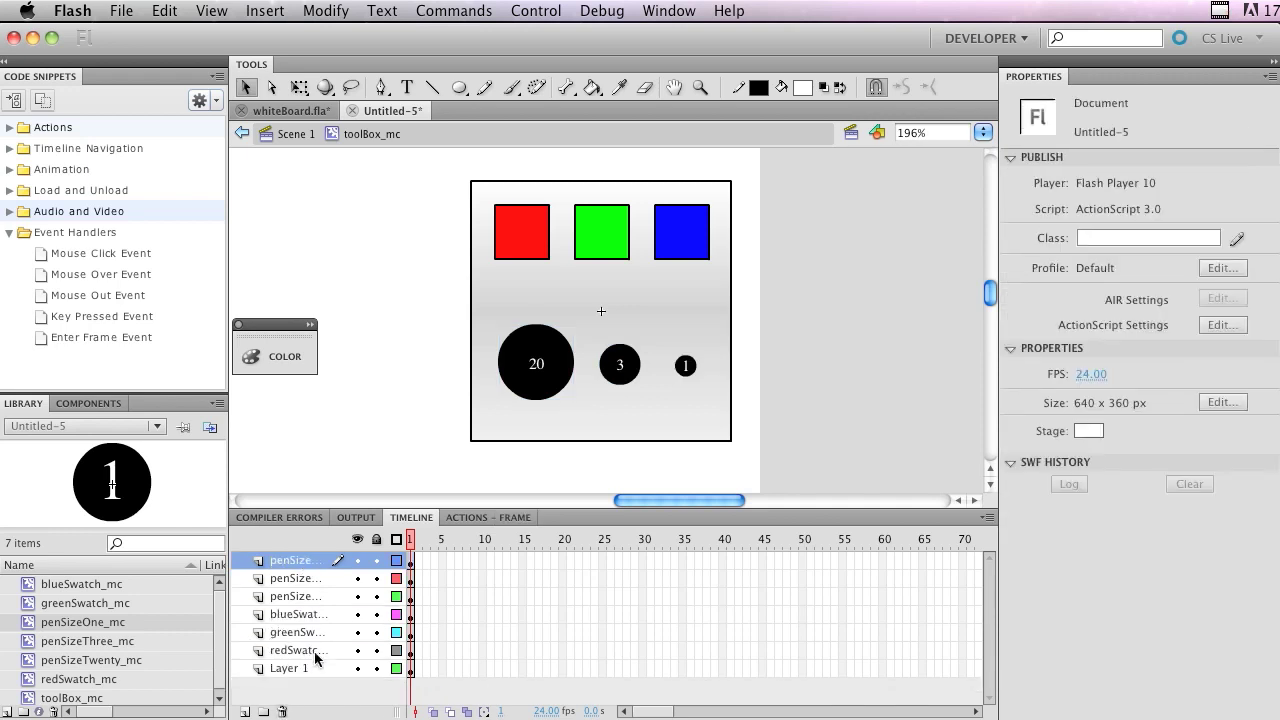
{"action": "left_click", "coordinate": [312, 671]}
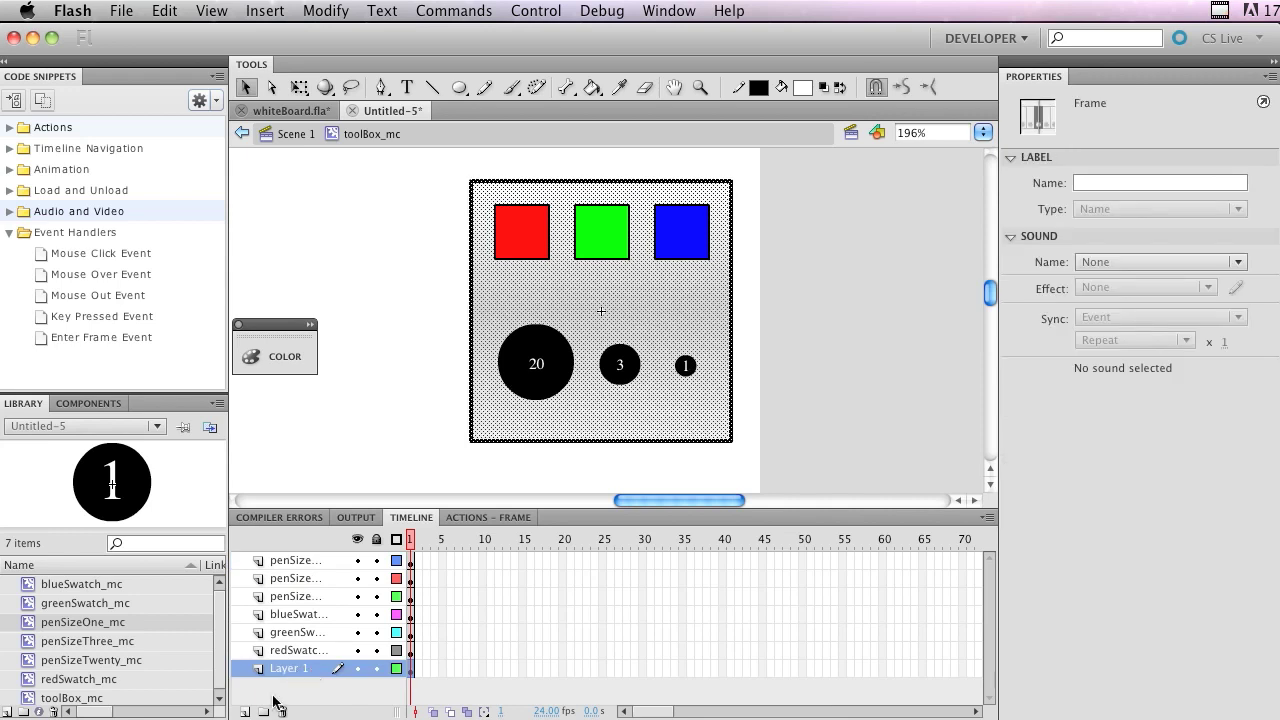
- Rename Layer 1 to 'Background' and zoom the stage view out
{"action": "double_click", "coordinate": [283, 670]}
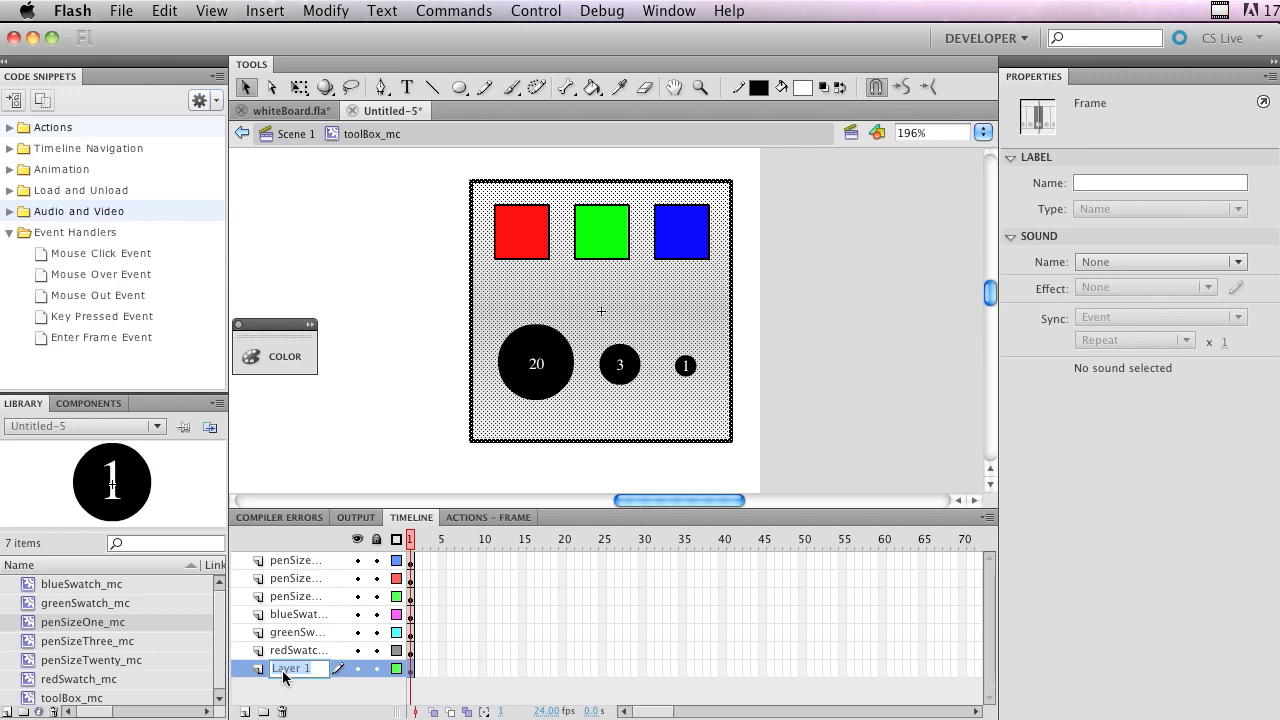
{"action": "type", "text": "B"}
{"action": "type", "text": "ac"}
{"action": "type", "text": "kground"}
{"action": "key", "text": "Return"}
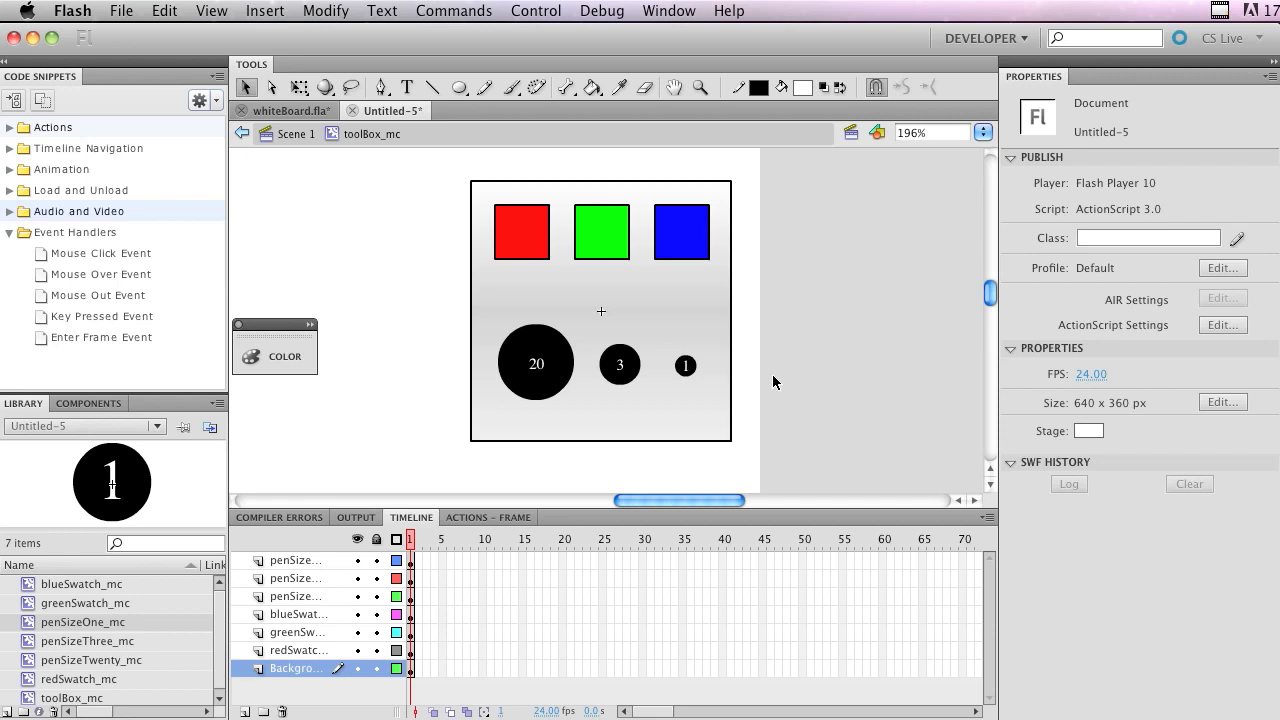
{"action": "key", "text": "super+minus"}
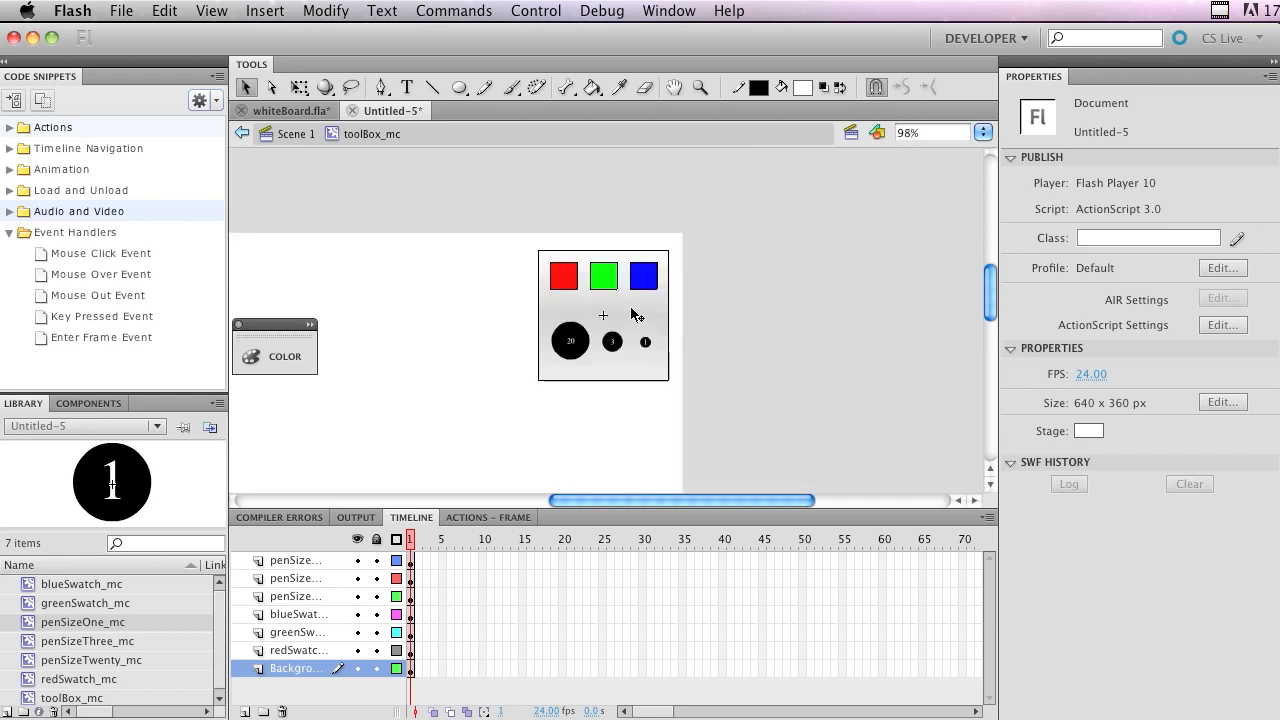
- Fit the stage in view, return to Scene 1, and verify the toolBox_mc instance name
{"action": "left_click_drag", "start_coordinate": [476, 326], "coordinate": [633, 259]}
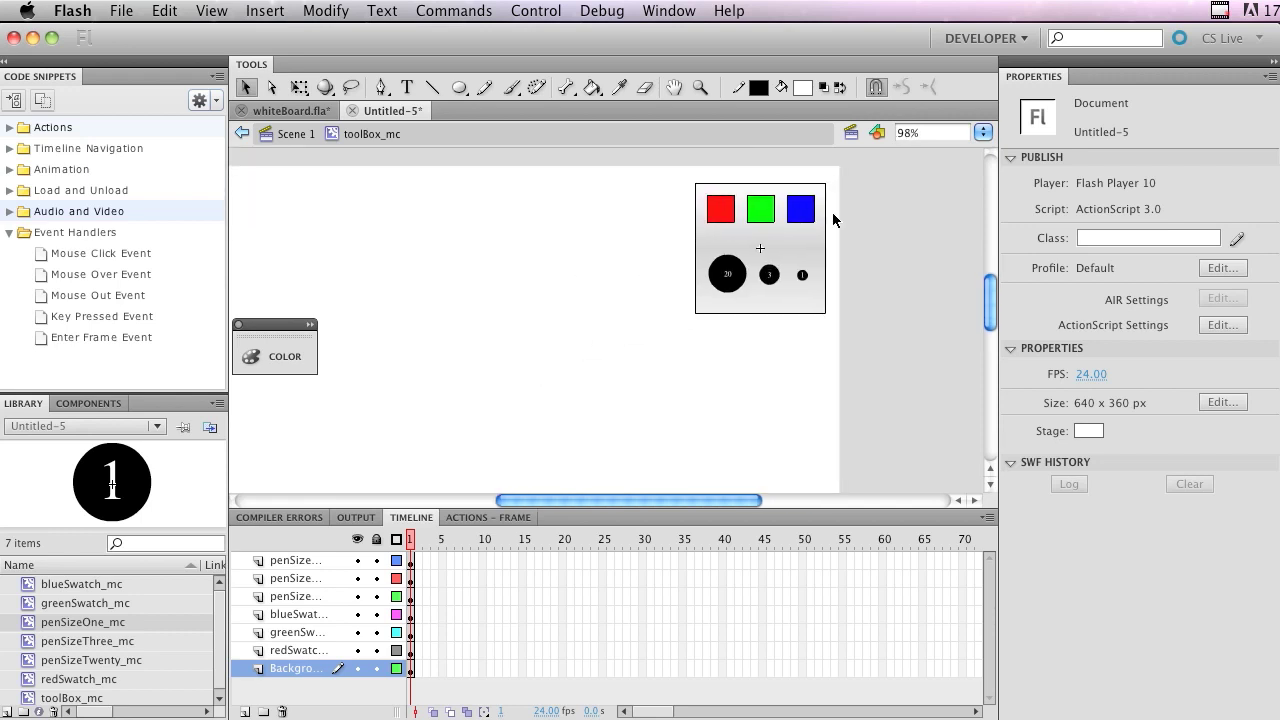
{"action": "left_click", "coordinate": [984, 136]}
{"action": "left_click", "coordinate": [990, 148]}
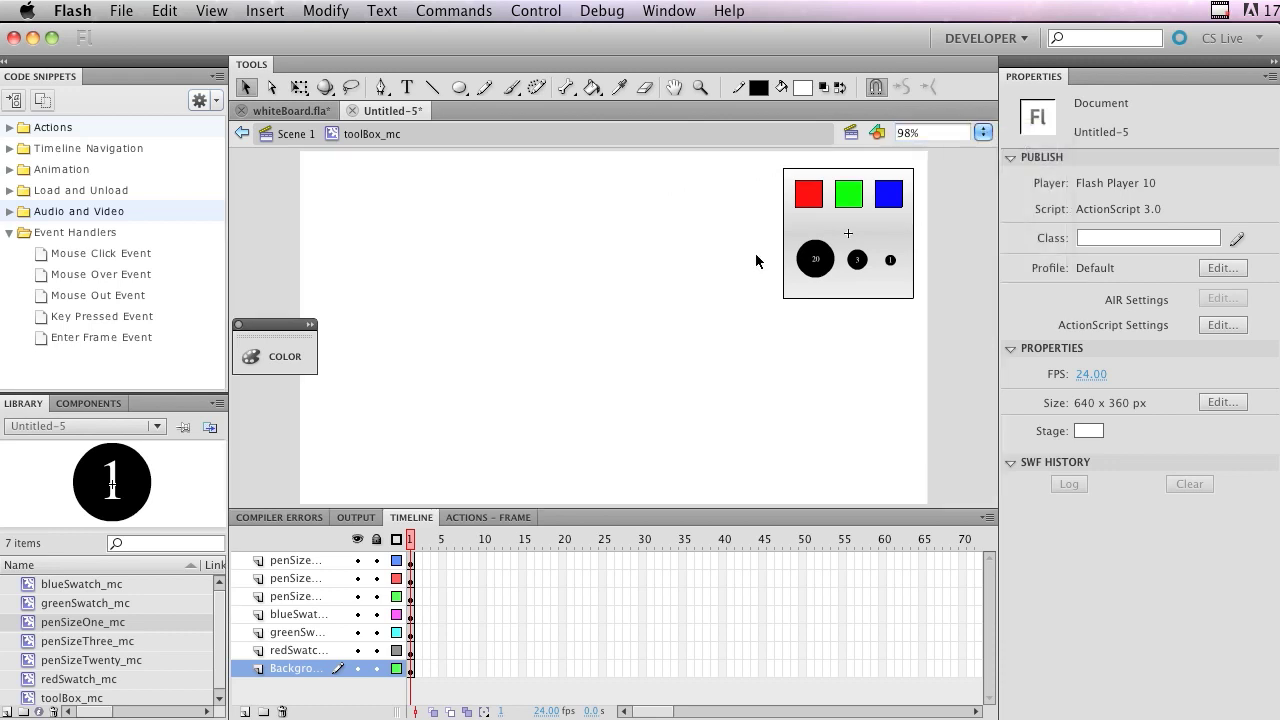
{"action": "left_click", "coordinate": [866, 229]}
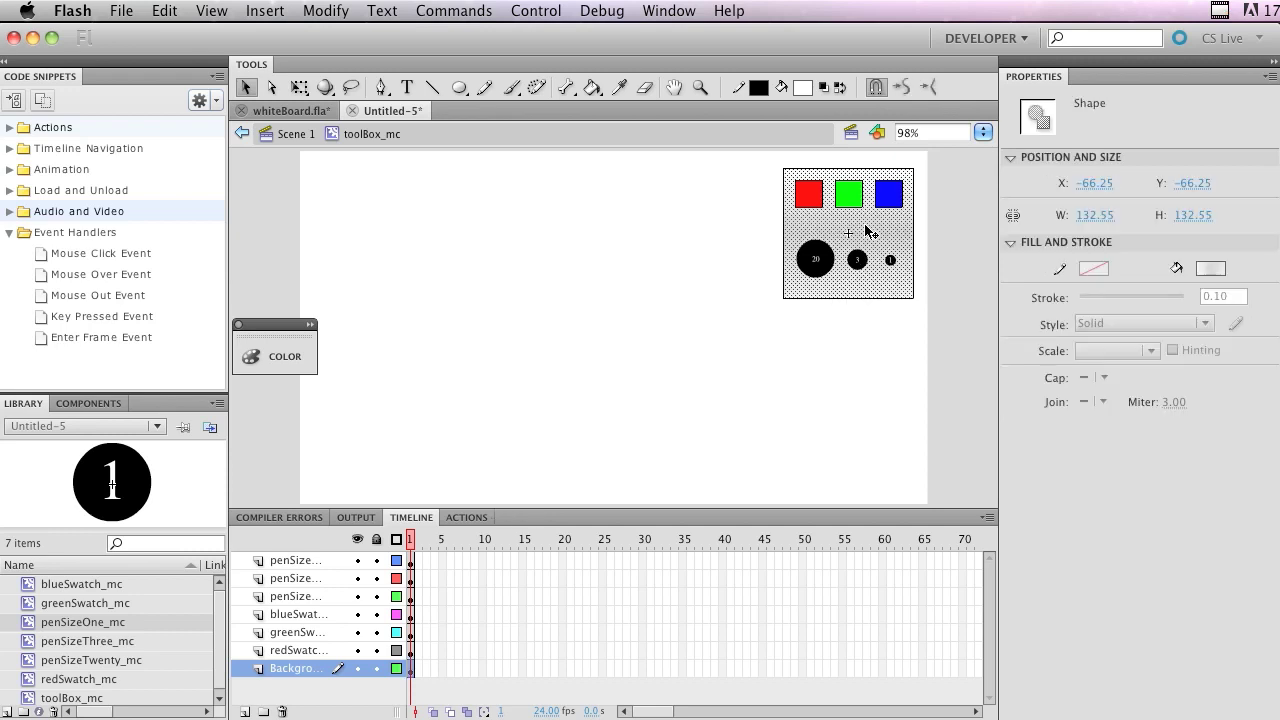
{"action": "double_click", "coordinate": [590, 297]}
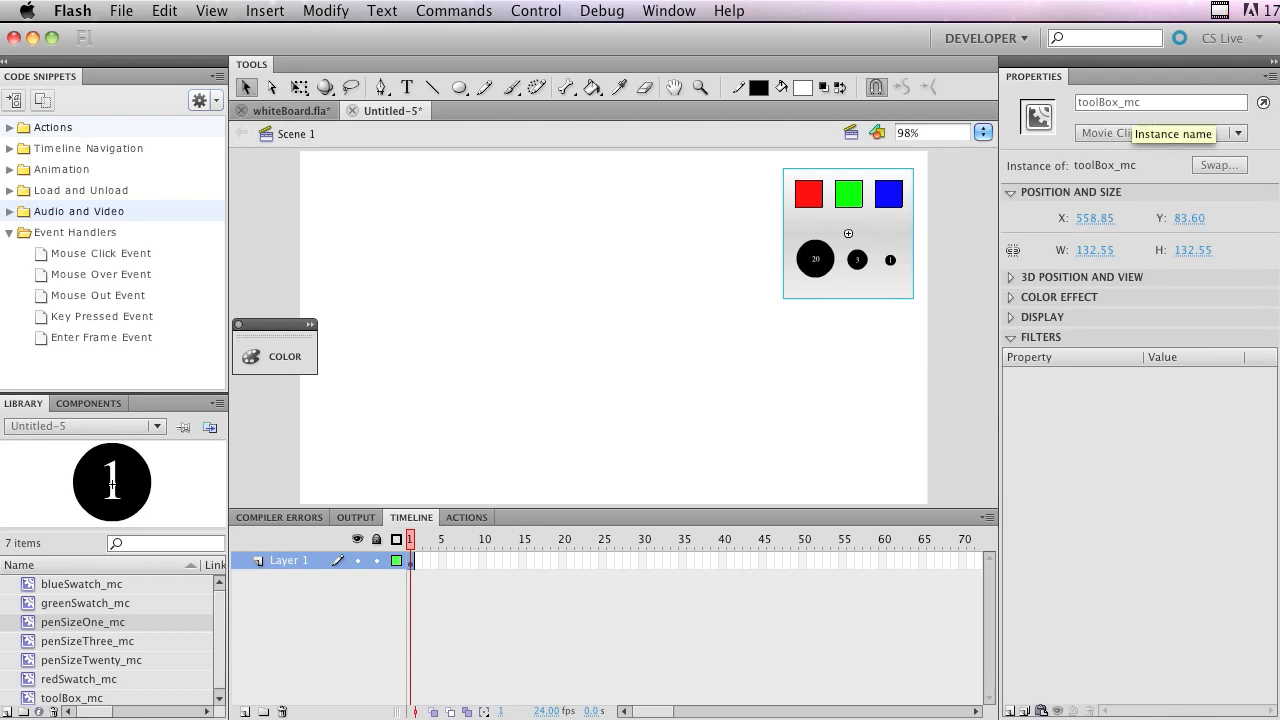
{"action": "left_click_drag", "start_coordinate": [1145, 102], "coordinate": [1035, 118]}
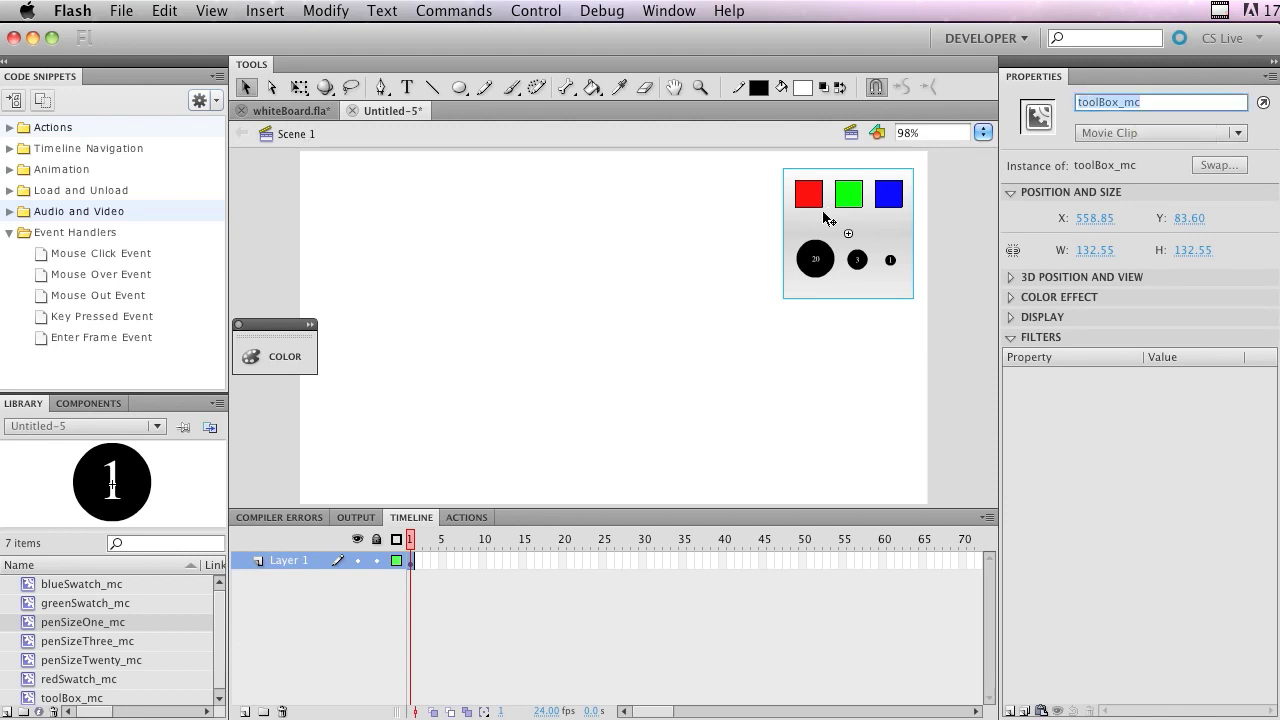